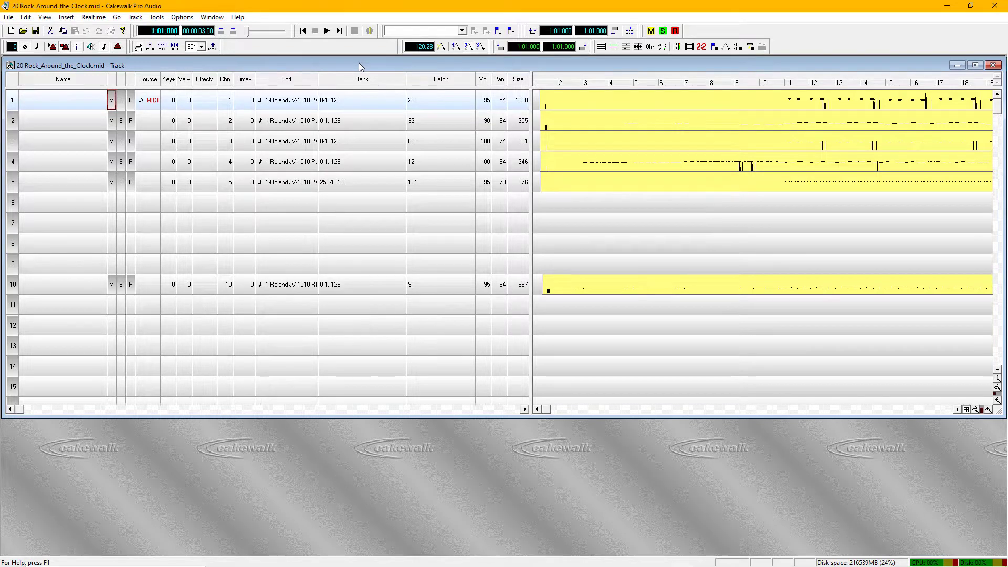
Maximize the Track window, play the song, and zoom out the Clips pane to show more measures
double_click(359, 63)
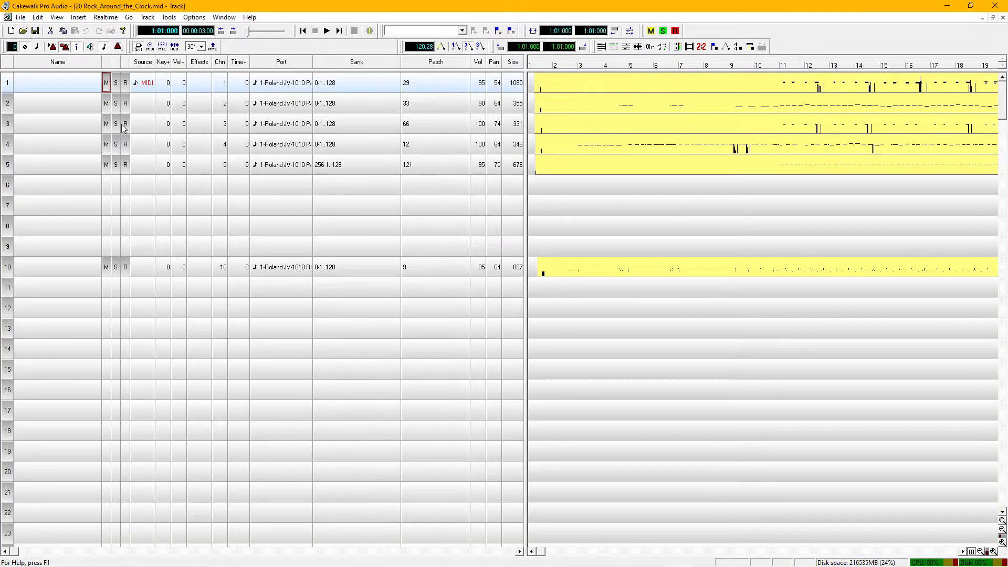
left_click(73, 84)
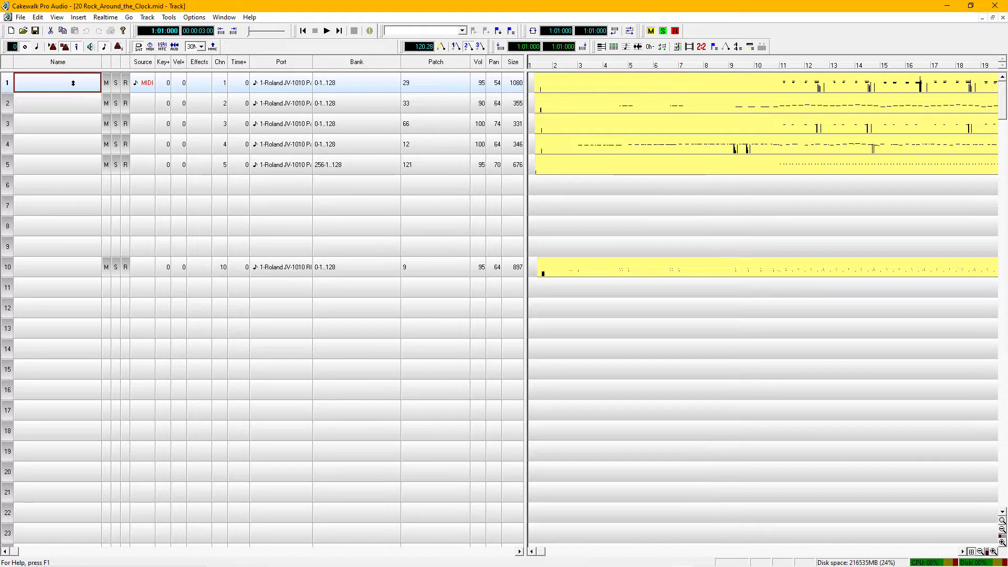
left_click(75, 107)
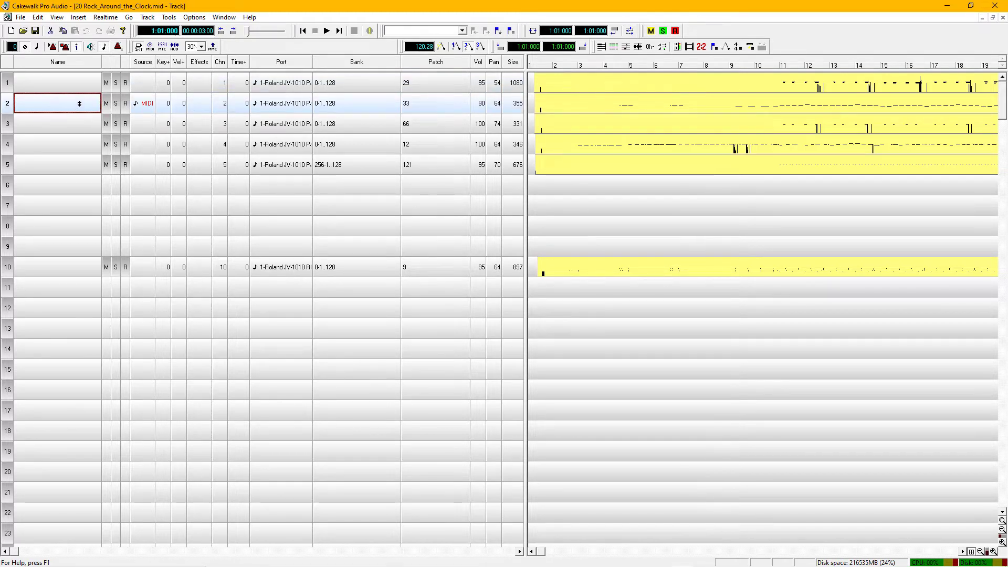
key("space")
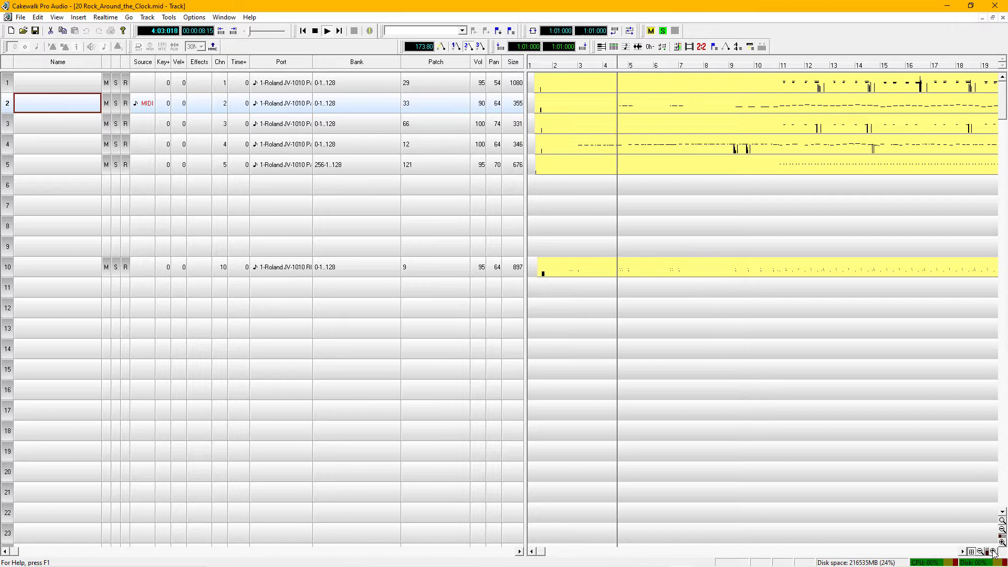
left_click(984, 552)
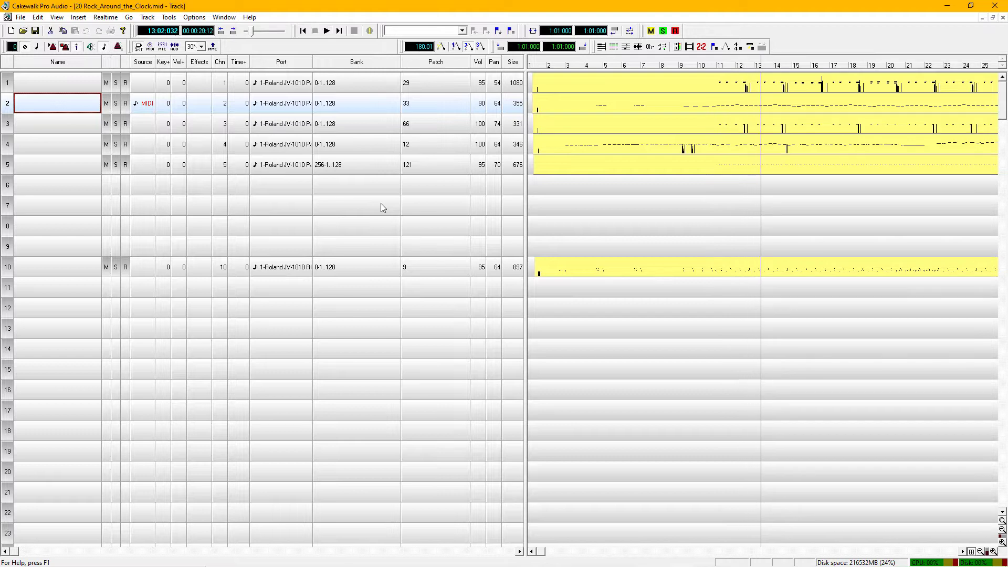
Stop playback and rename track 2 to BASS
key("space")
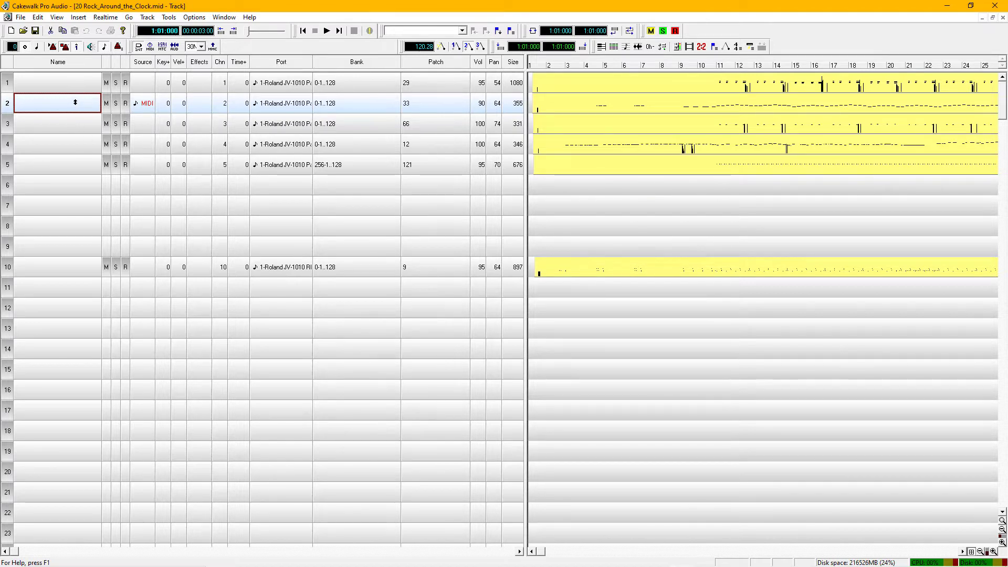
type("BASS")
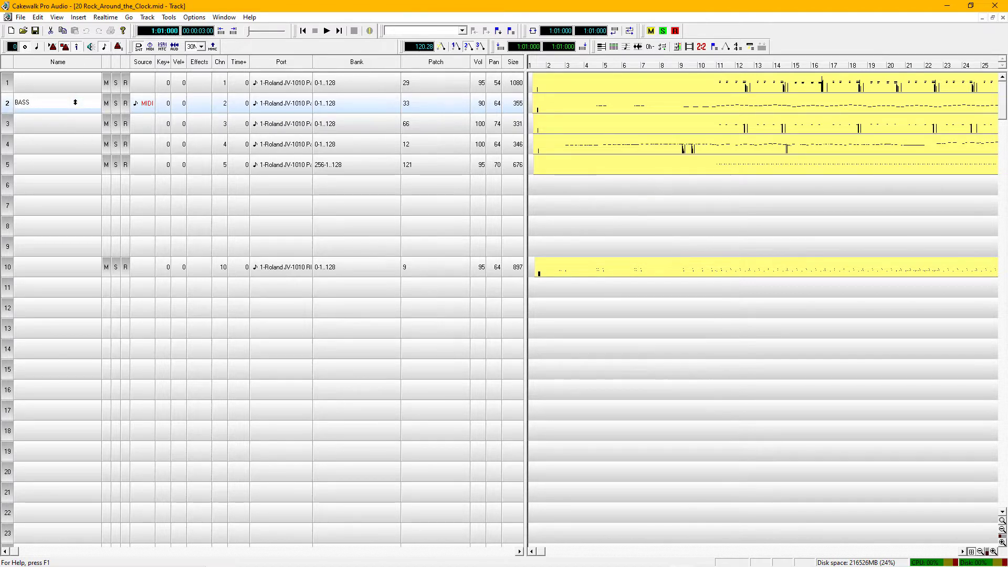
key("Return")
left_click(64, 84)
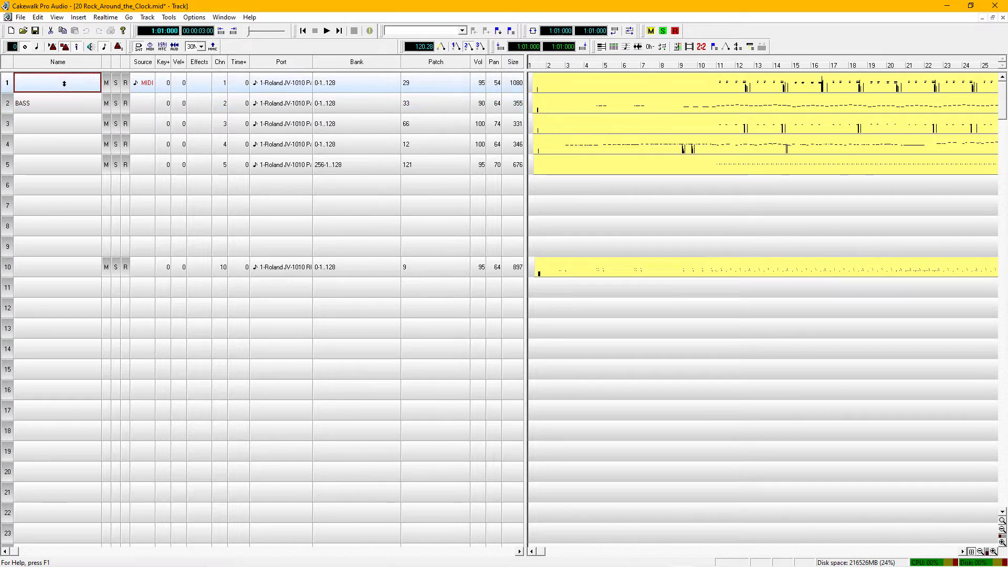
Open the Sysx bank list and delete the GS Reset bank 0
left_click(56, 17)
left_click(73, 161)
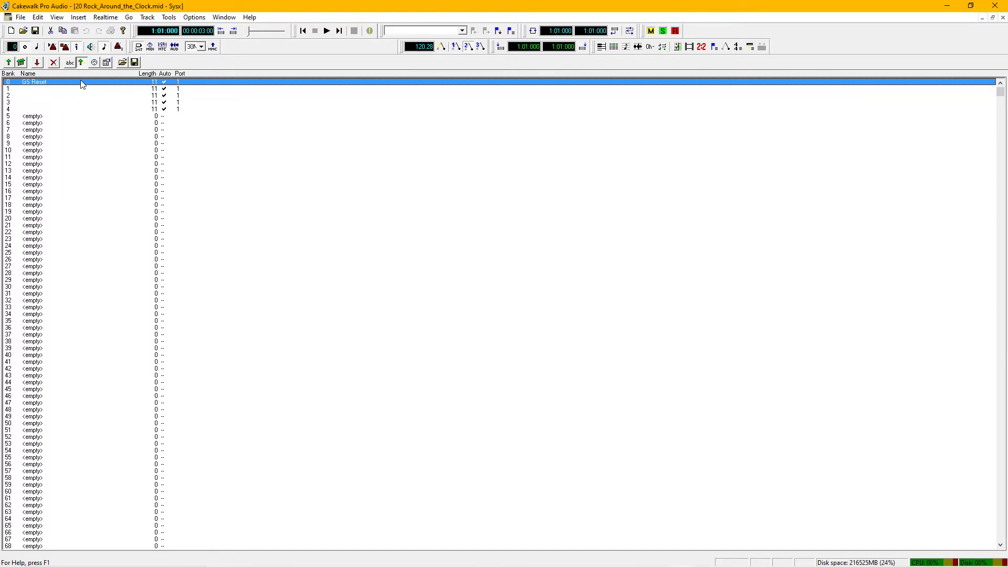
key("Delete")
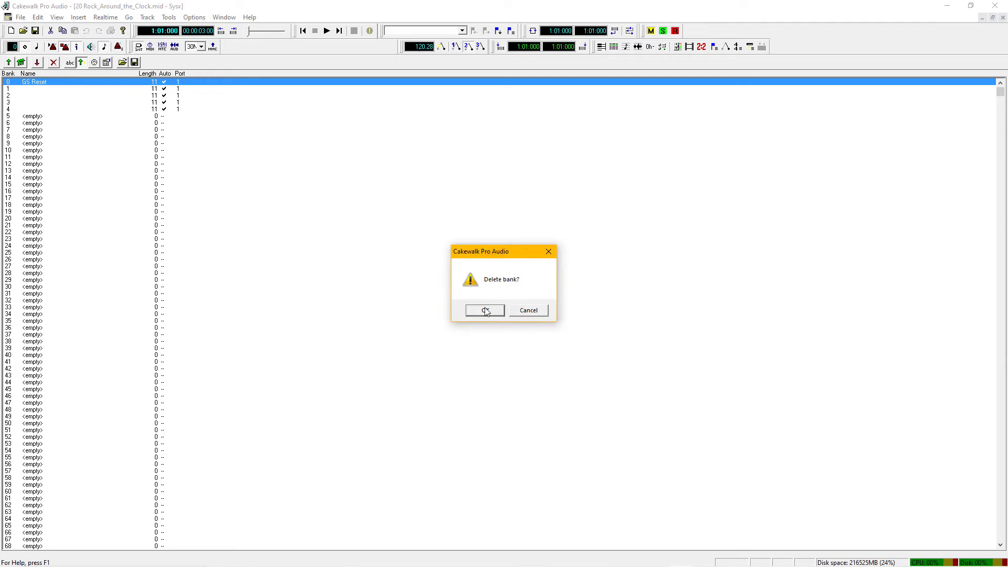
left_click(475, 307)
Delete sysex banks 1 through 4, confirming each Delete bank prompt
left_click(134, 90)
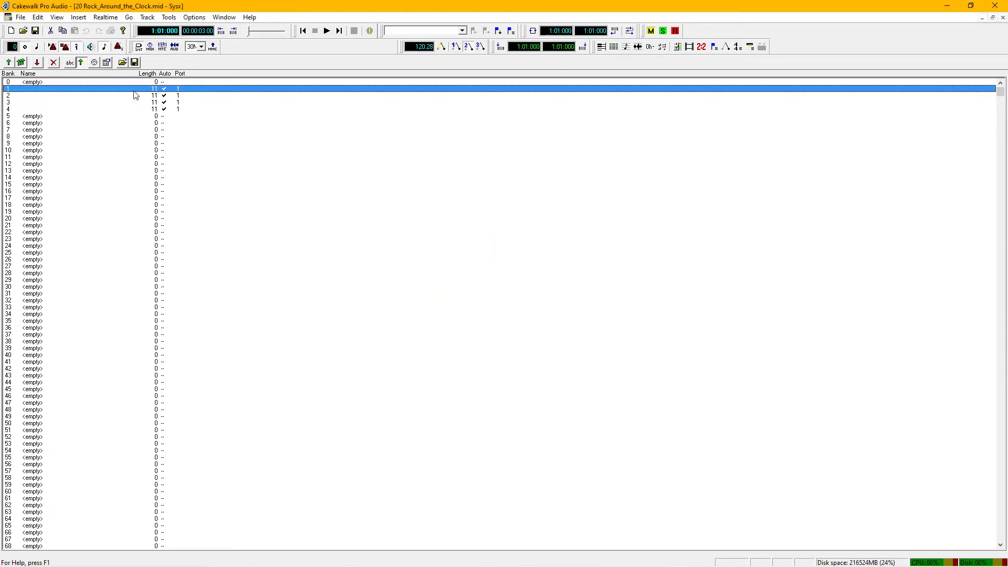
key("Delete")
left_click(484, 310)
left_click(122, 96)
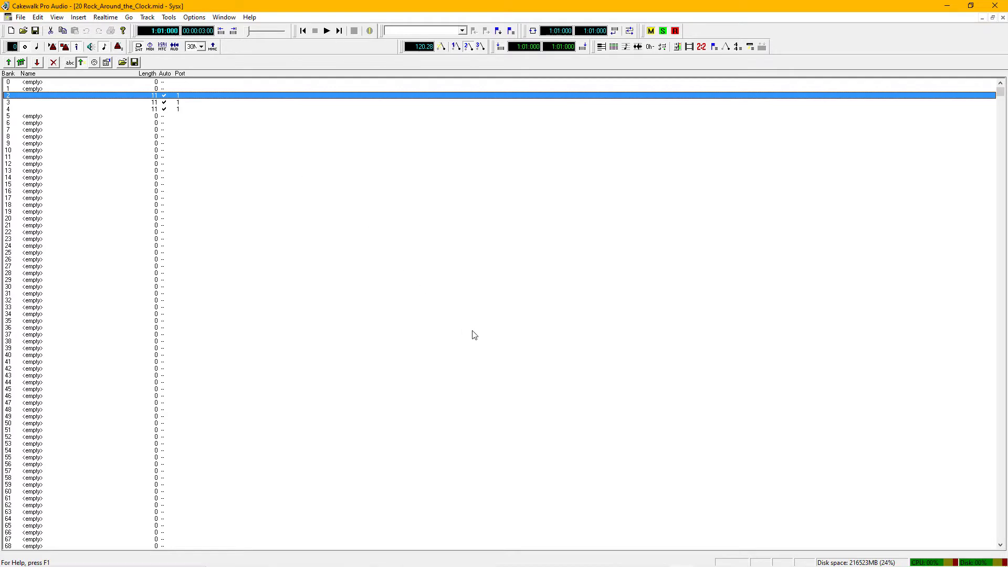
key("Delete")
left_click(483, 311)
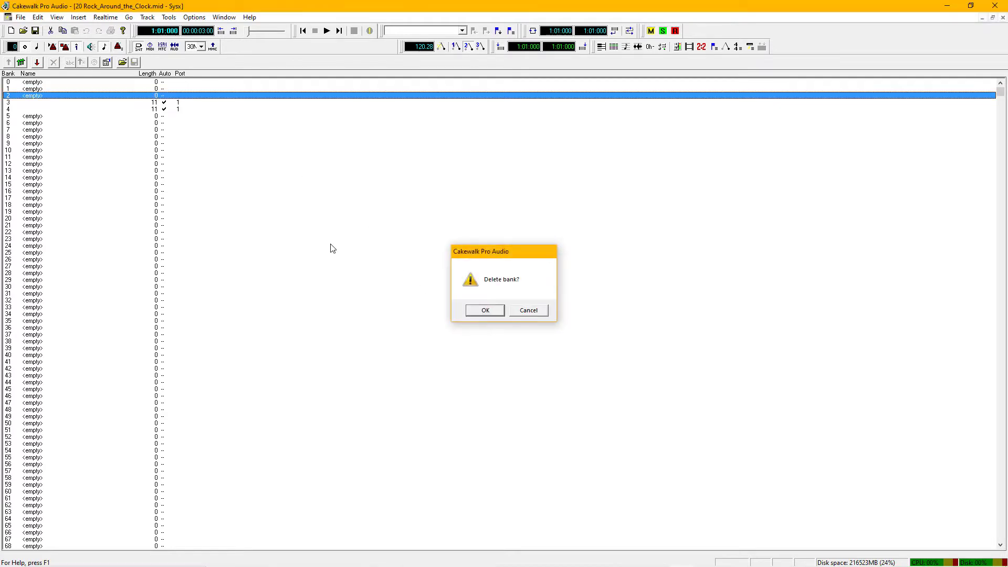
left_click(113, 103)
key("Delete")
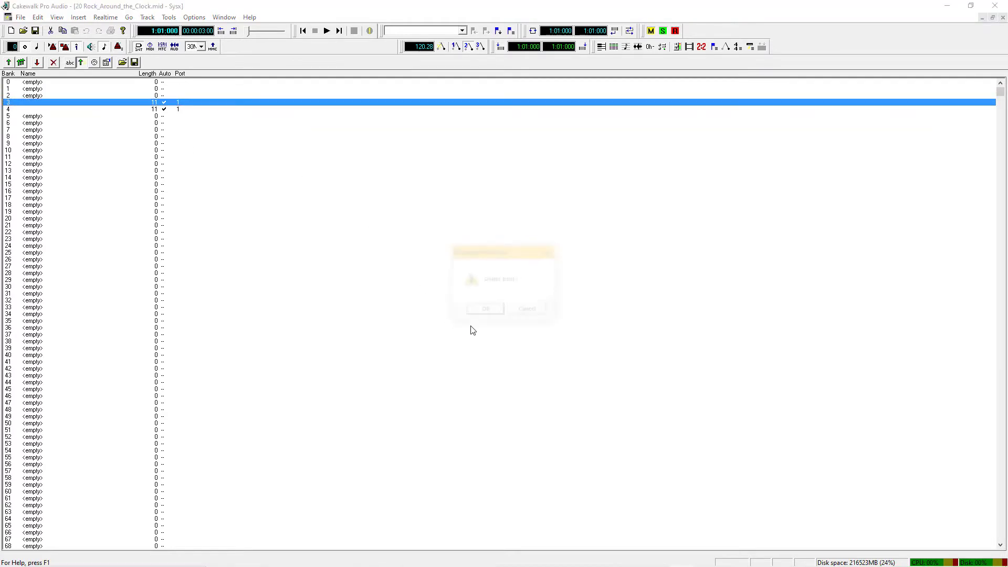
left_click(479, 312)
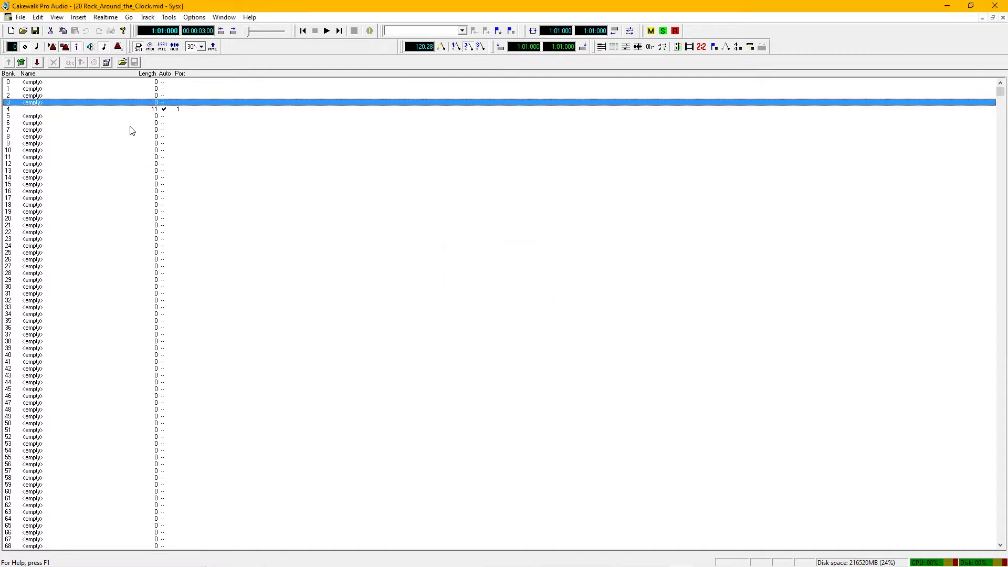
left_click(131, 111)
key("Delete")
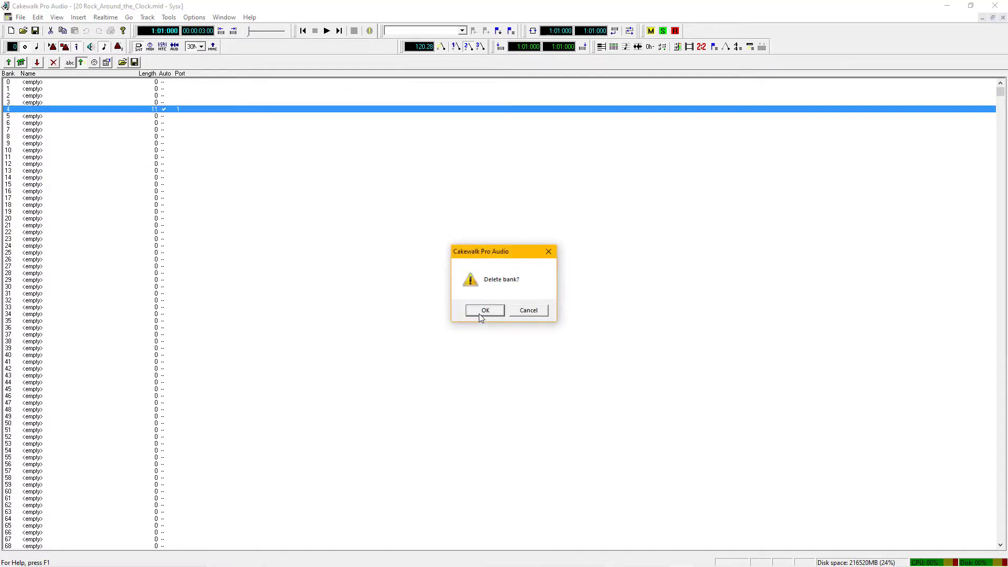
left_click(483, 310)
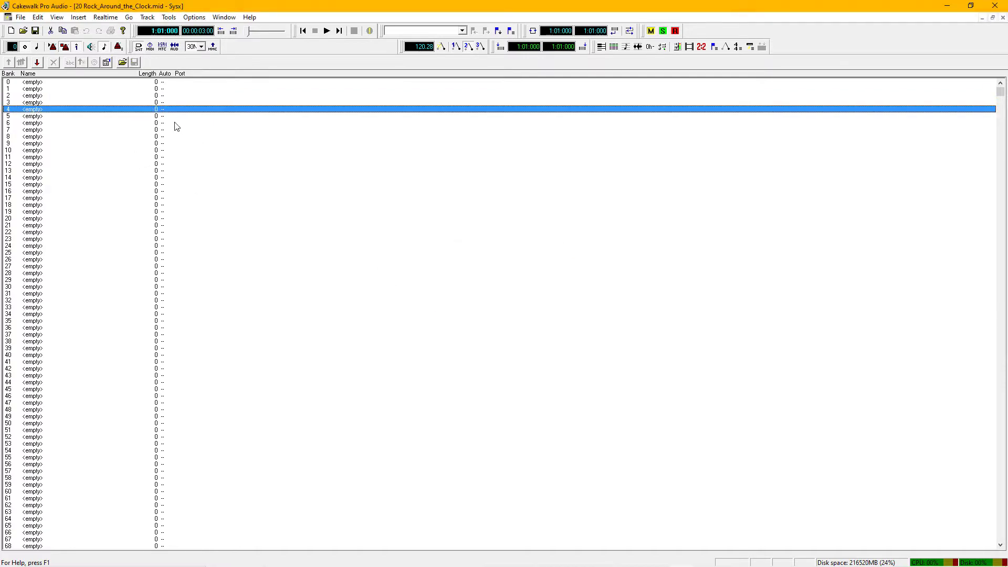
Load gmsystem.syx into bank 4, then empty bank 4 again
left_click(123, 62)
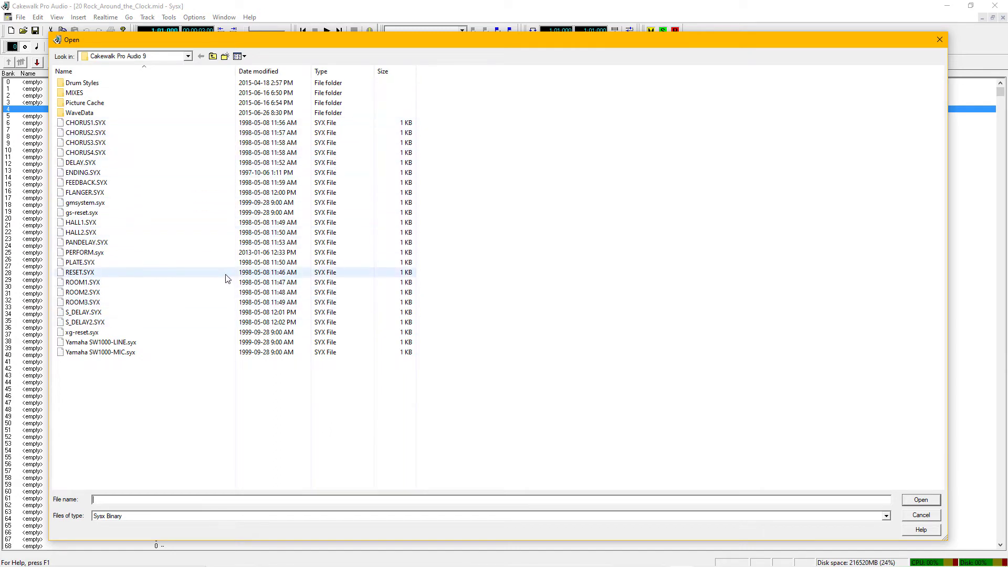
left_click(84, 204)
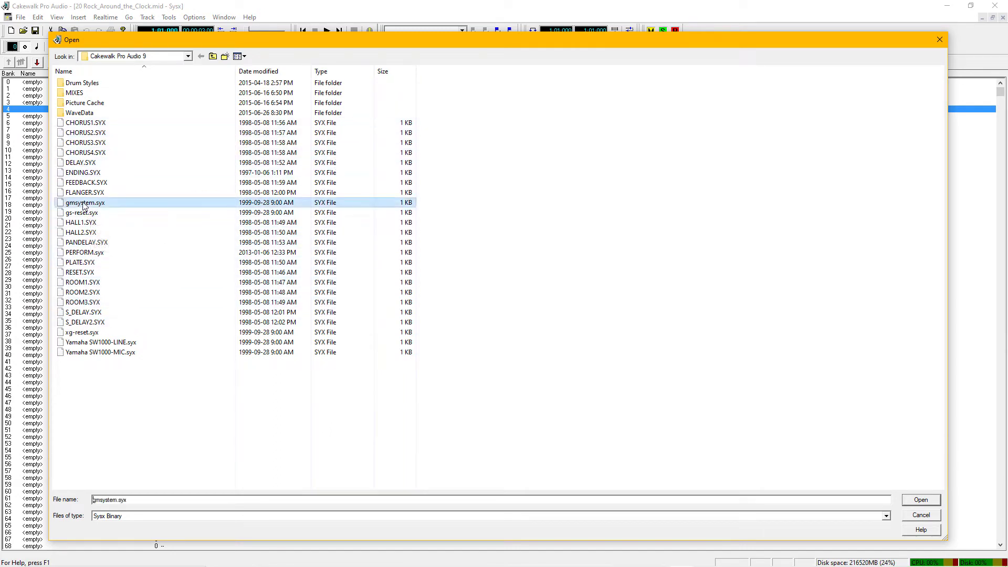
left_click(912, 502)
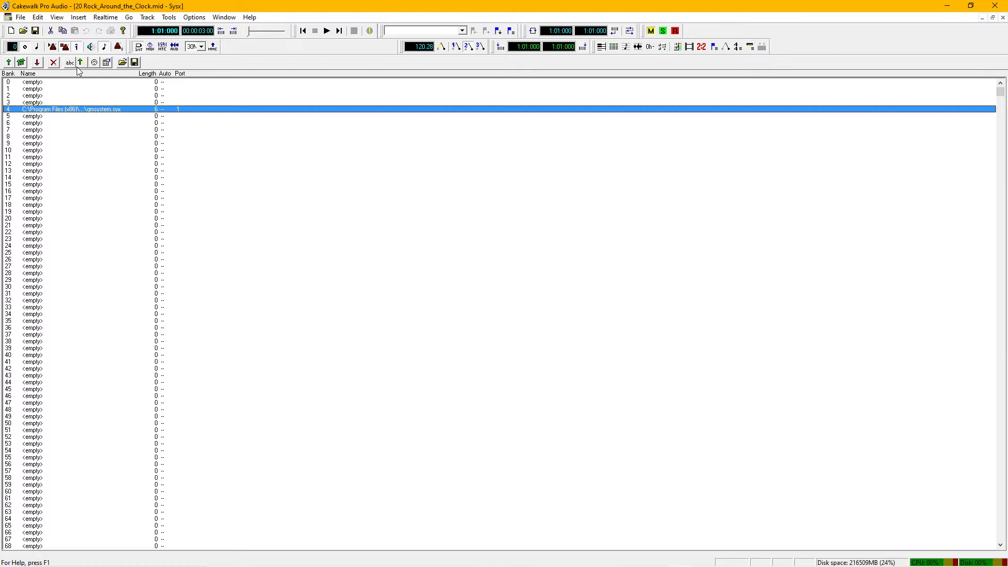
left_click(53, 63)
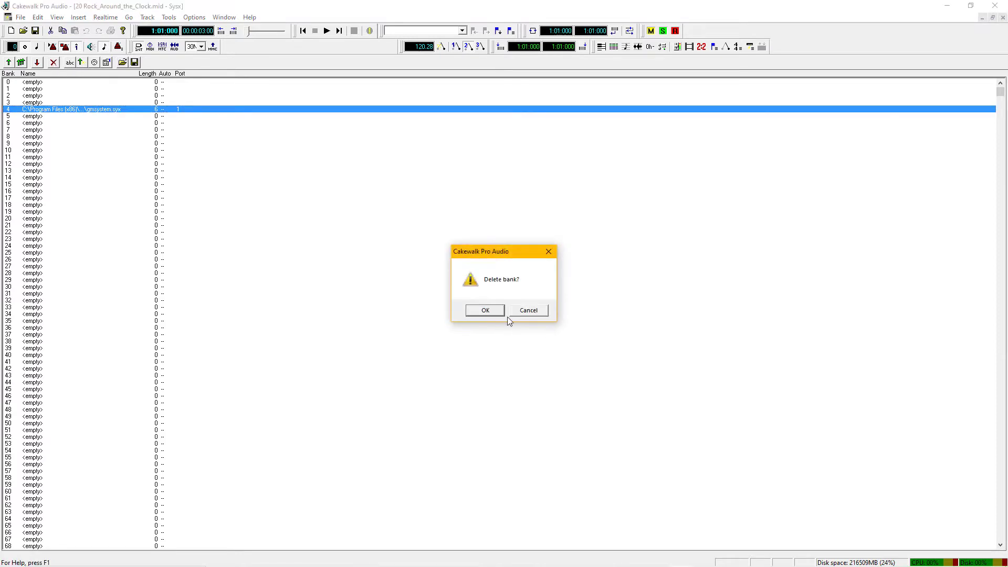
left_click(485, 311)
Load gmsystem.syx into bank 0, enable Auto Send, send the bank, and start playback
left_click(135, 83)
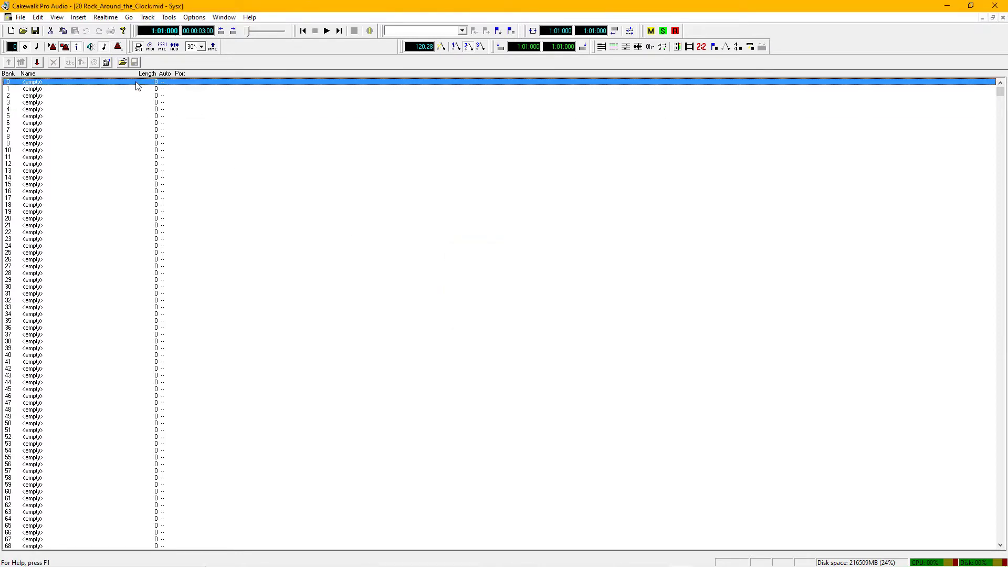
left_click(121, 63)
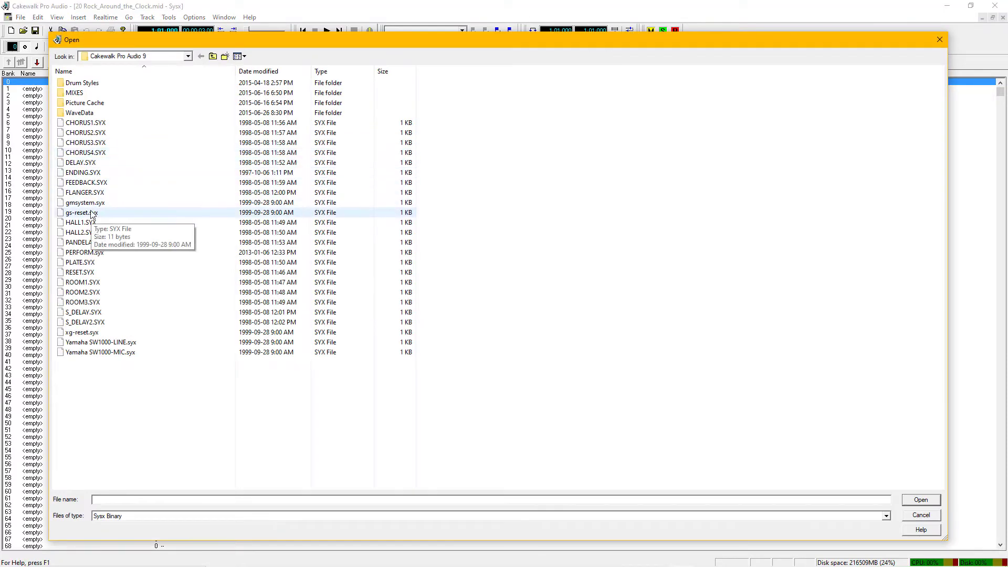
left_click(89, 203)
double_click(89, 204)
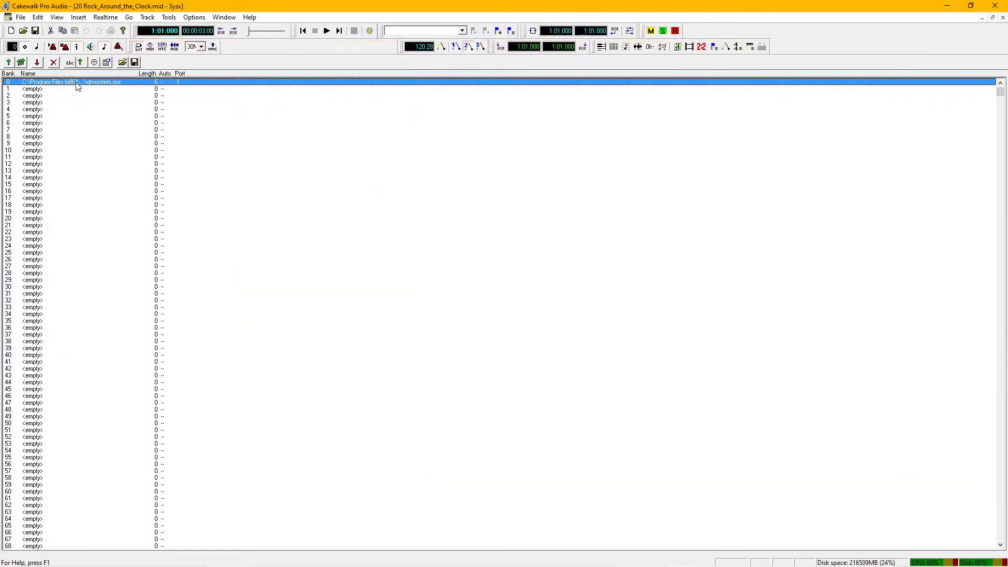
left_click(81, 64)
left_click(21, 63)
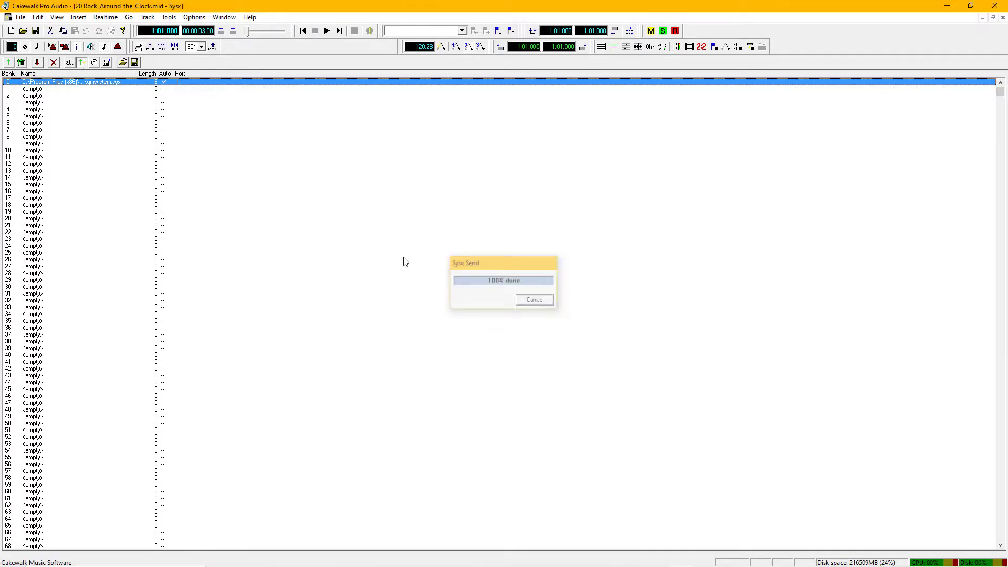
key("space")
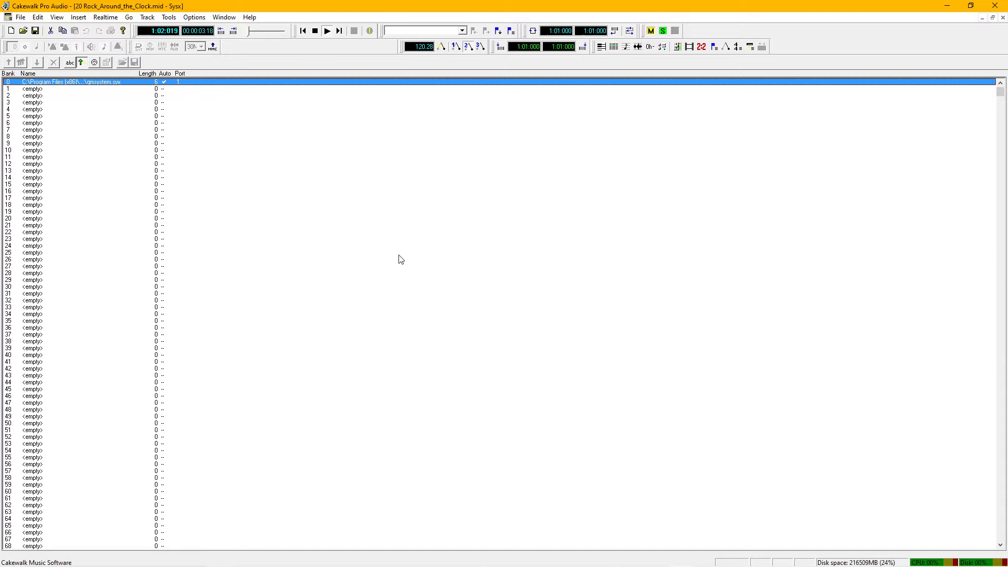
Stop playback and give track 10 the Roland JV-1010 Rhythm GM bank with the GM:001 GMDrumSet patch
key("ctrl+Tab")
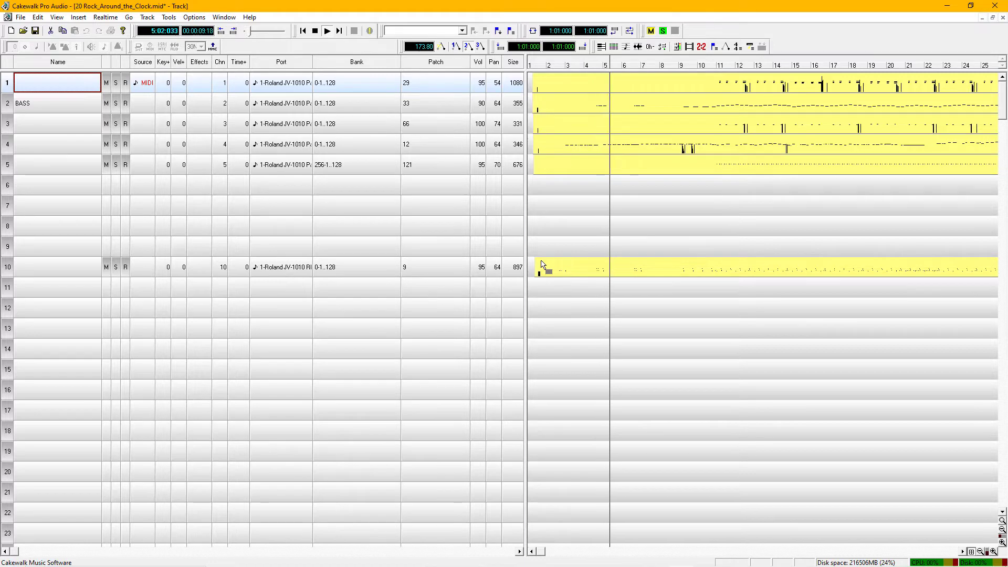
key("space")
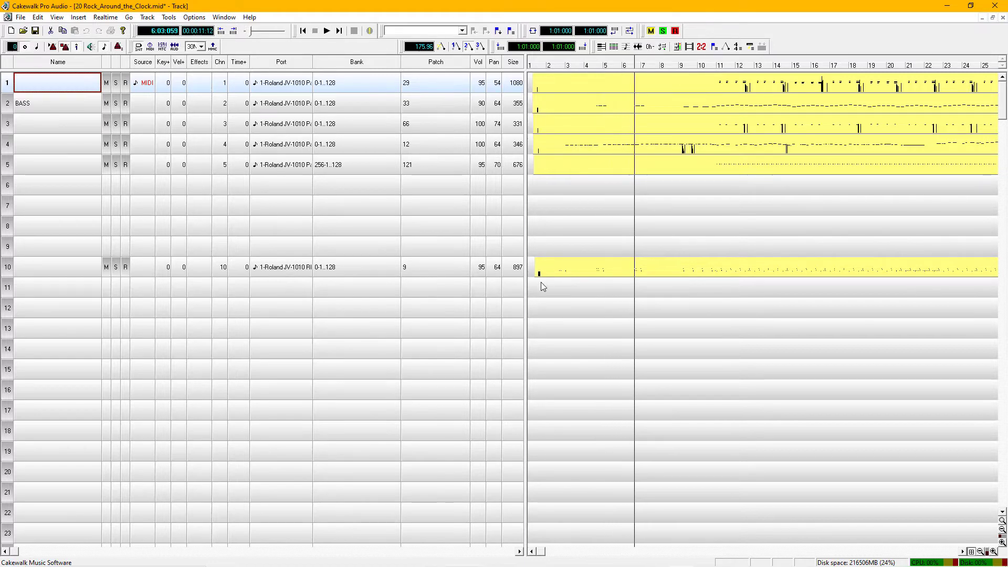
double_click(356, 273)
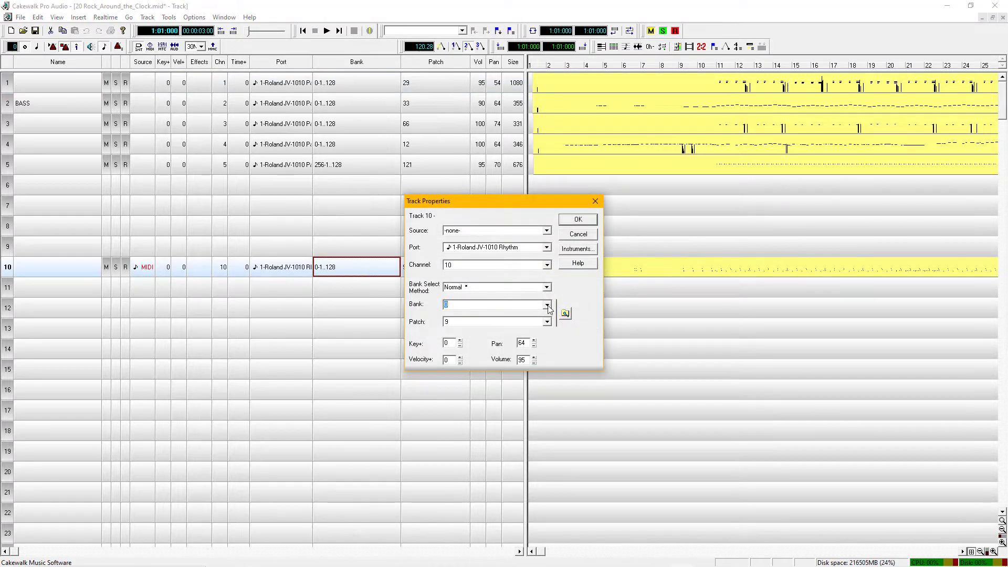
left_click(547, 305)
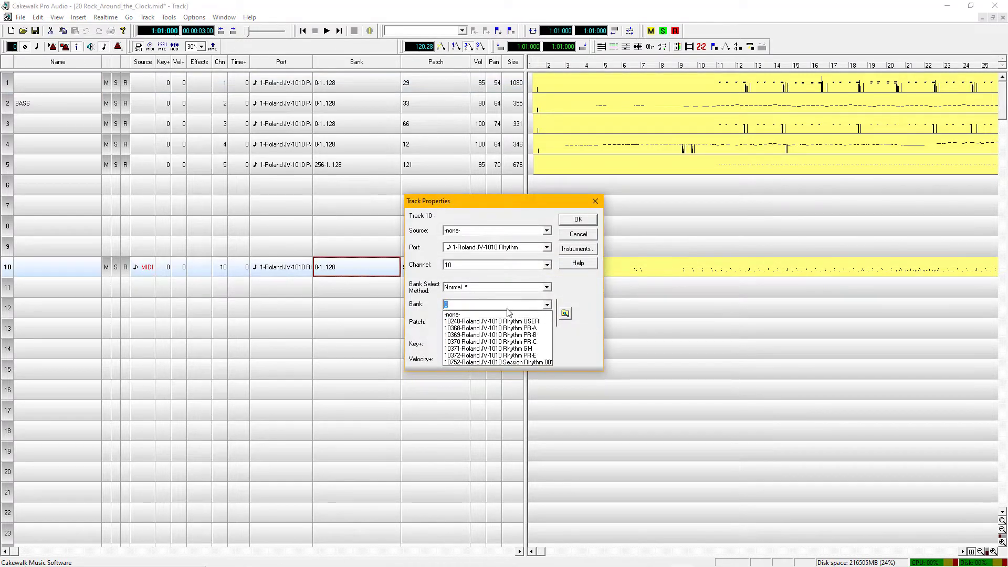
left_click(507, 349)
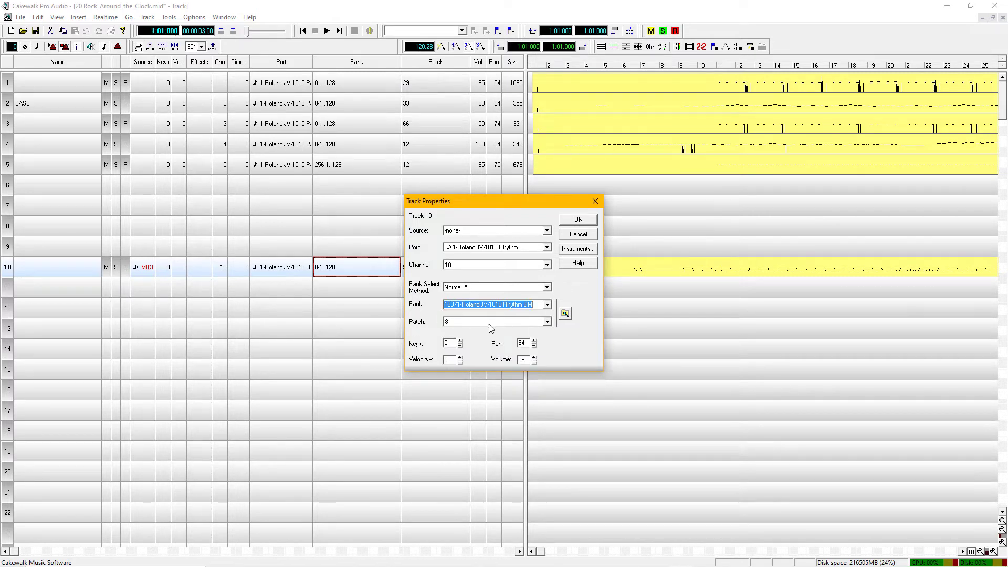
left_click(547, 321)
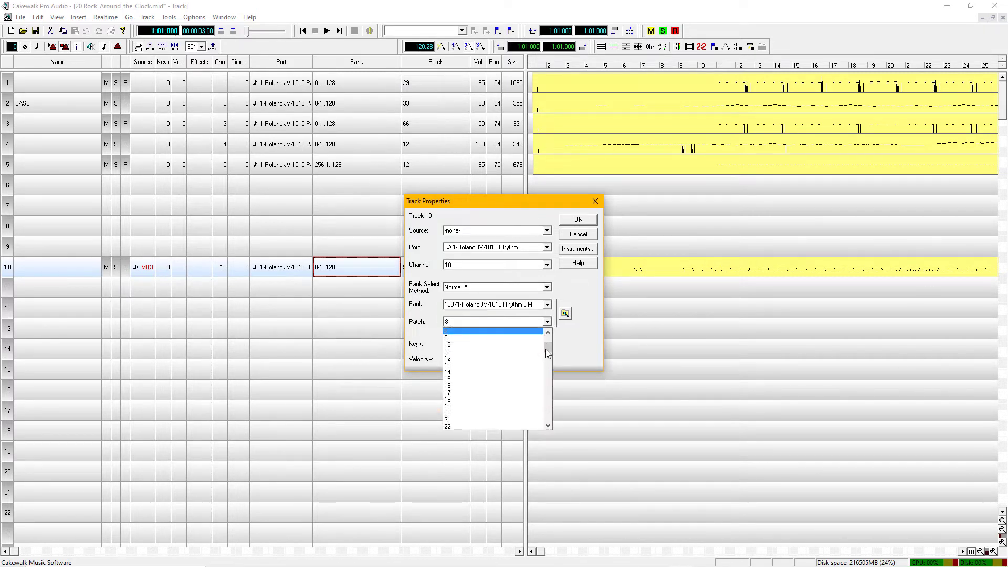
left_click_drag(548, 353, 548, 340)
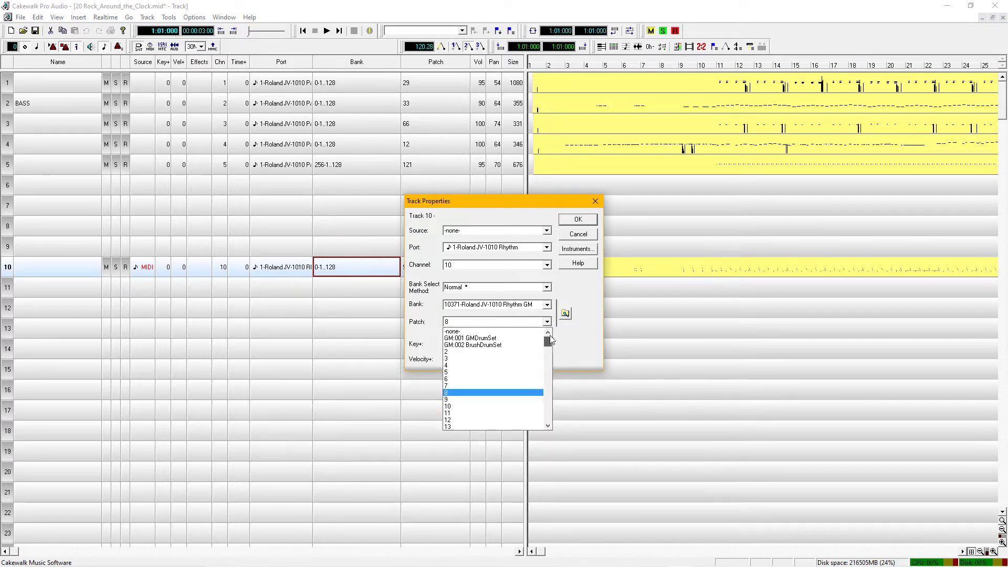
left_click(484, 339)
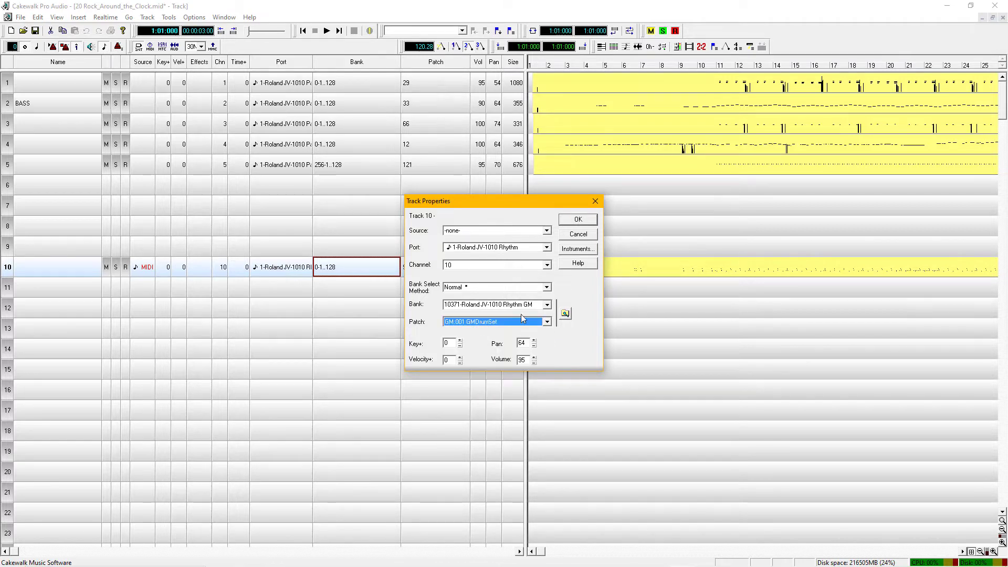
left_click(572, 220)
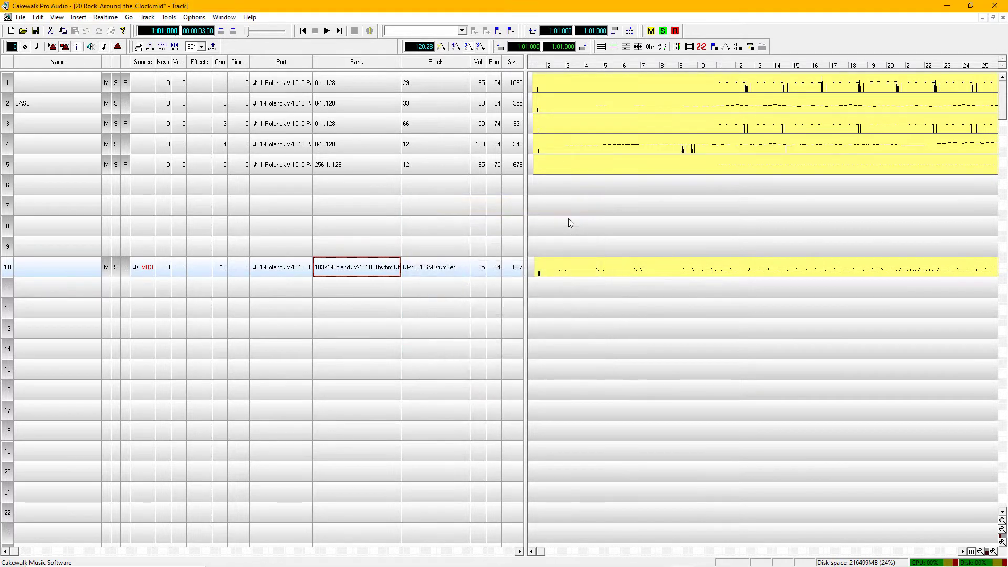
Reset track 10's bank to -none-
double_click(371, 271)
left_click(548, 304)
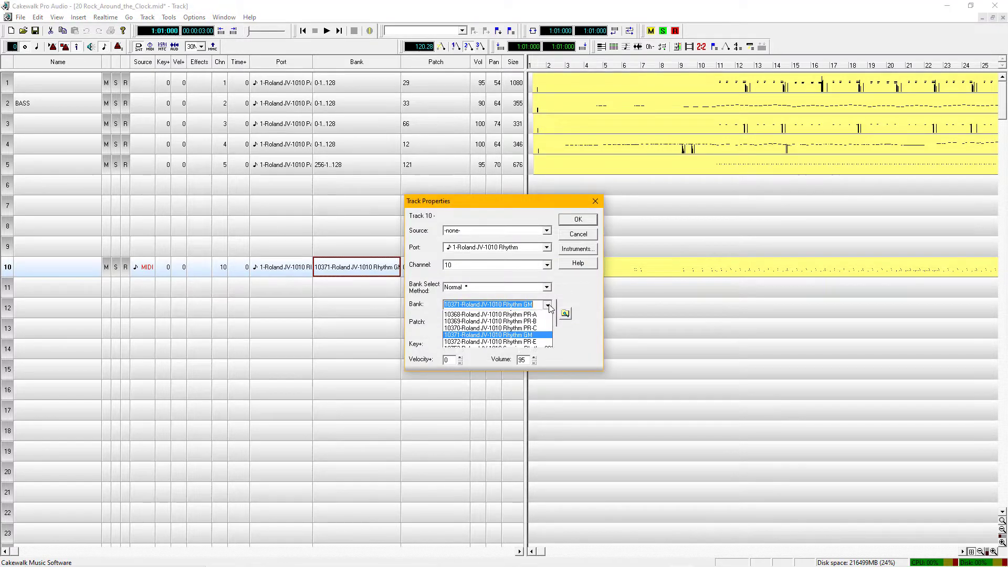
left_click(480, 315)
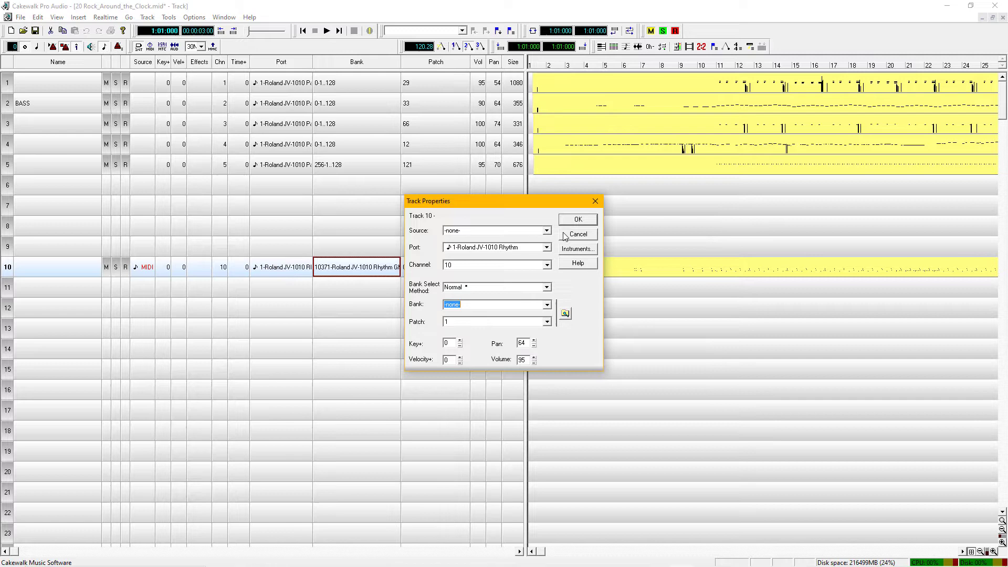
left_click(578, 219)
left_click(75, 269)
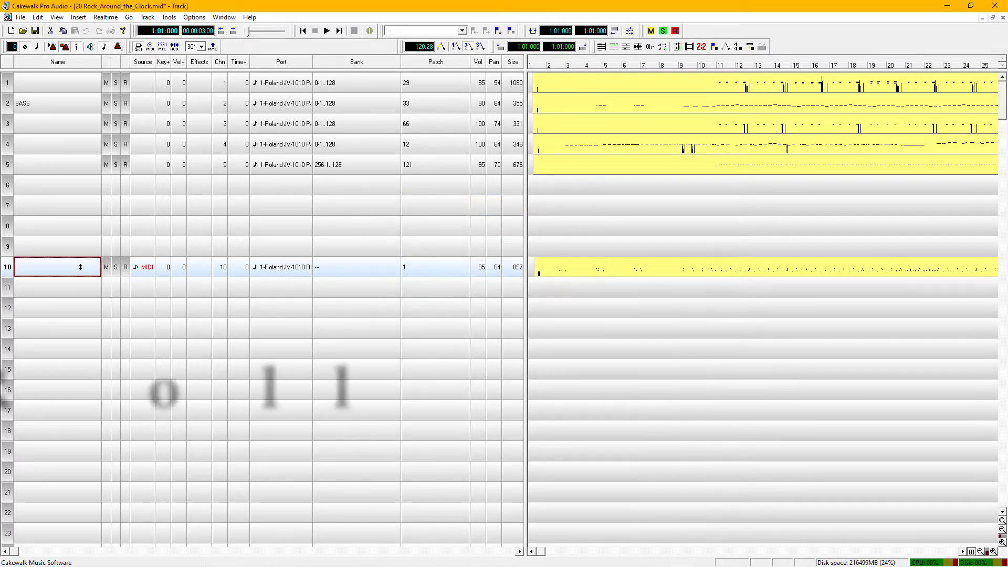
key("alt+3")
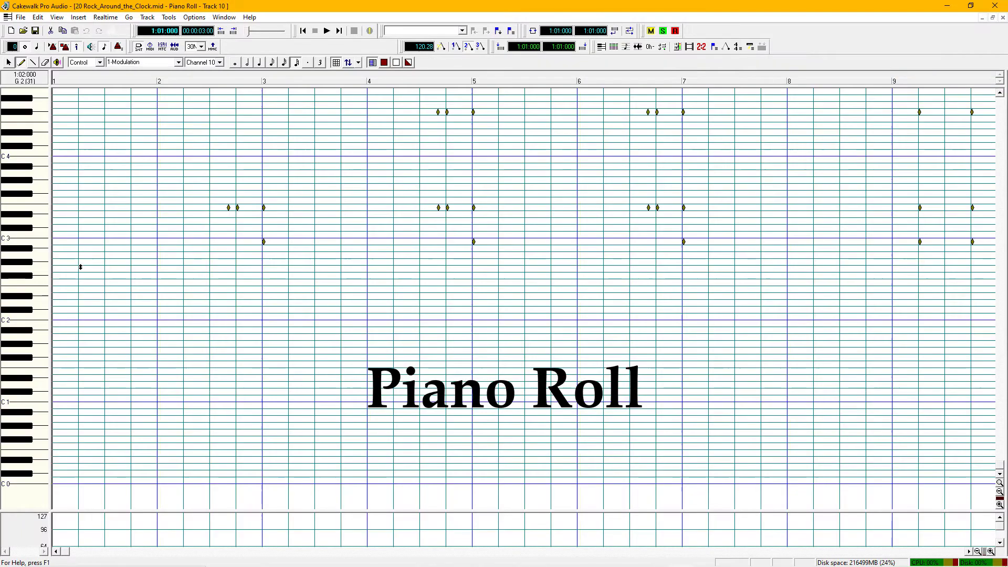
scroll(277, 316, "up", 9)
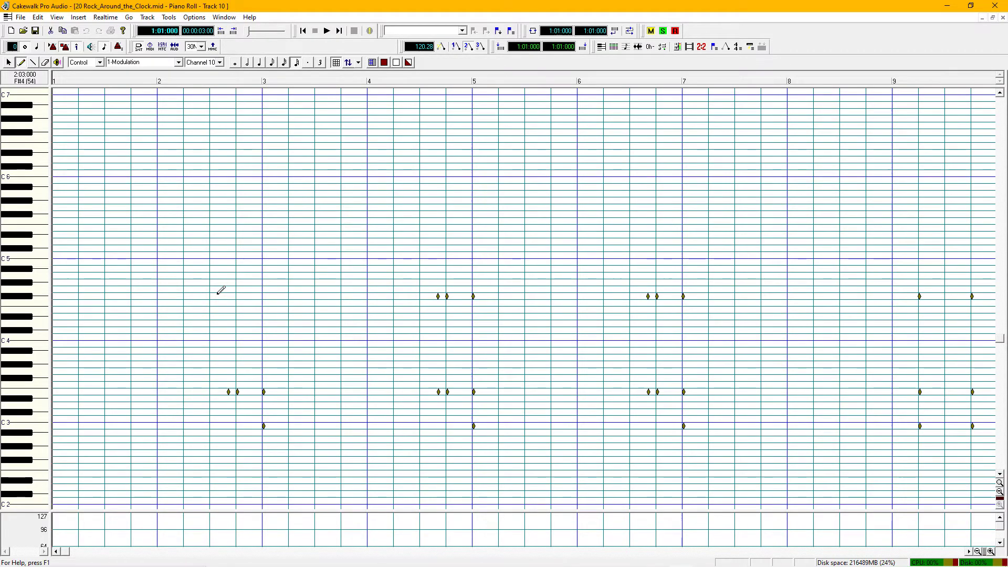
key("ctrl+F4")
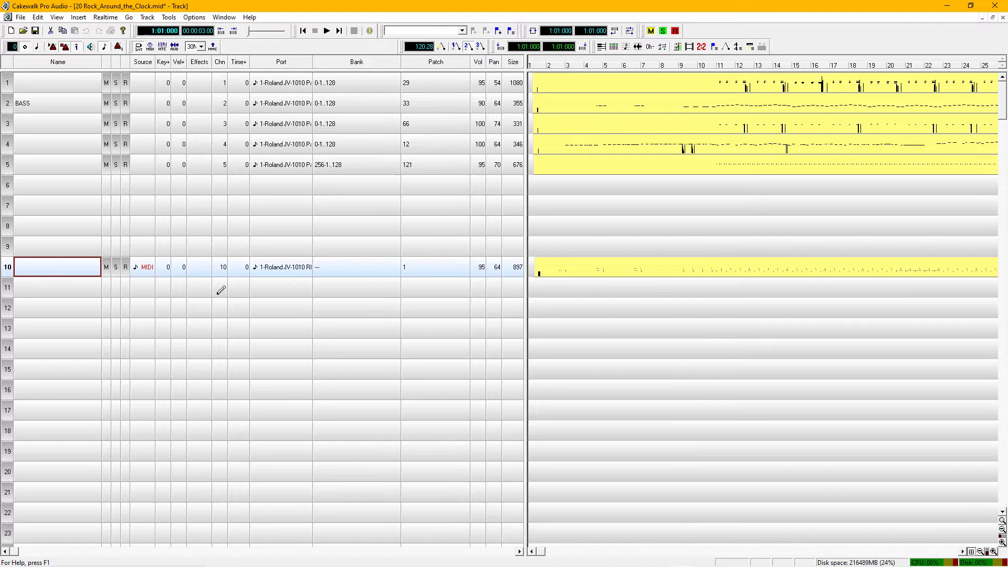
Set track 10's bank to 10371-Roland JV-1010 Rhythm GM
double_click(355, 267)
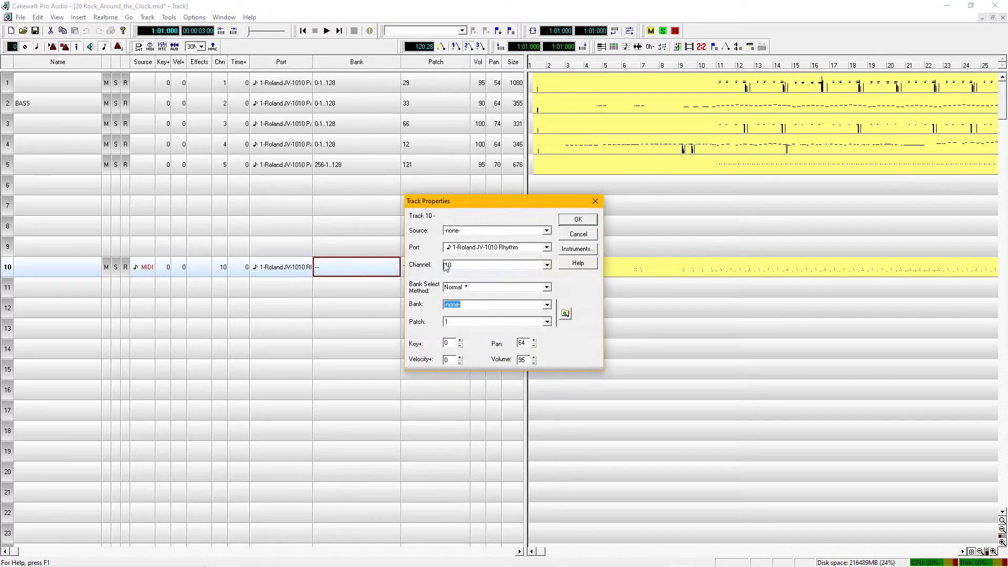
left_click(547, 305)
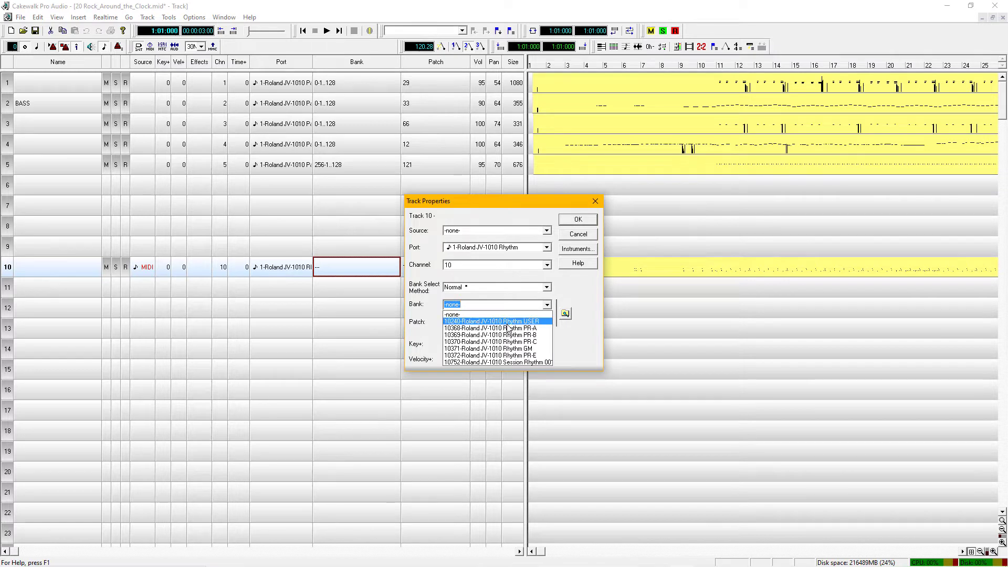
left_click(516, 350)
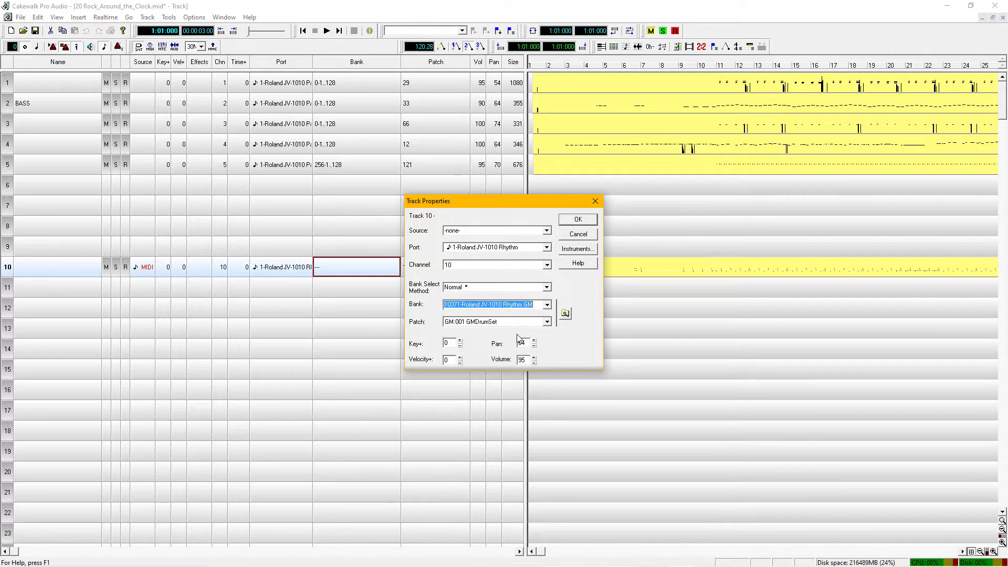
left_click(578, 221)
Rename track 10 to DRUMS and open it in the Piano Roll
left_click(73, 272)
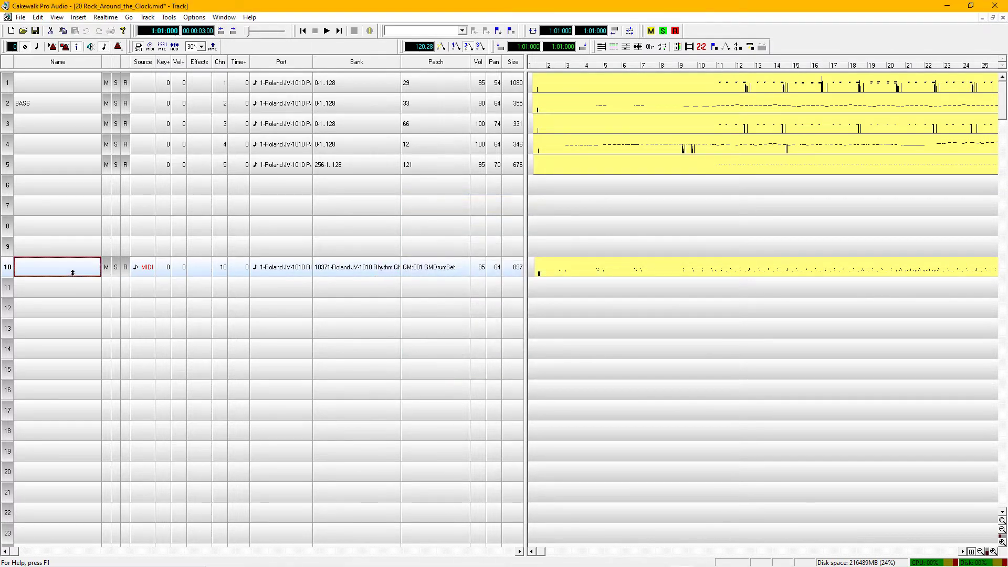
type("DRUMS")
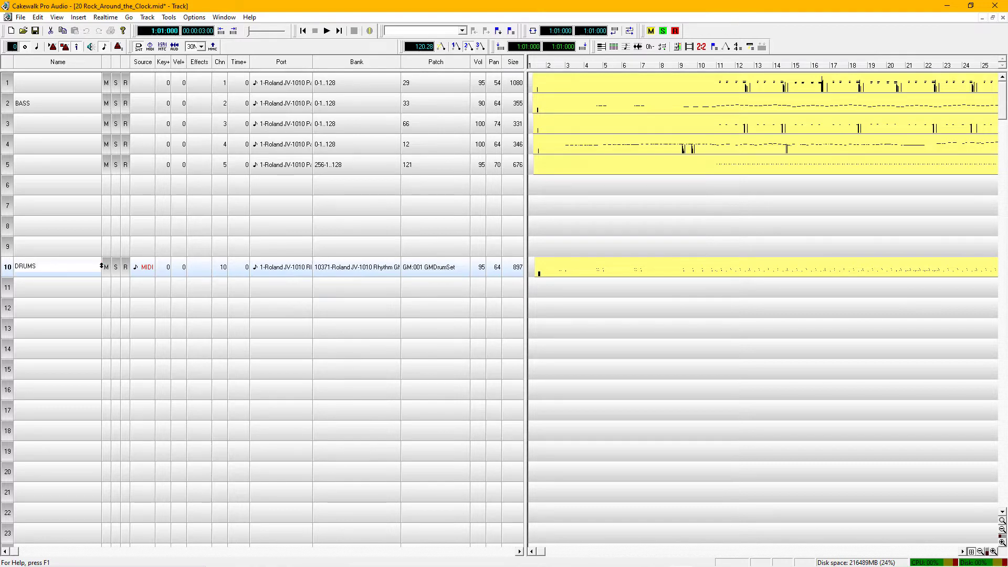
key("Return")
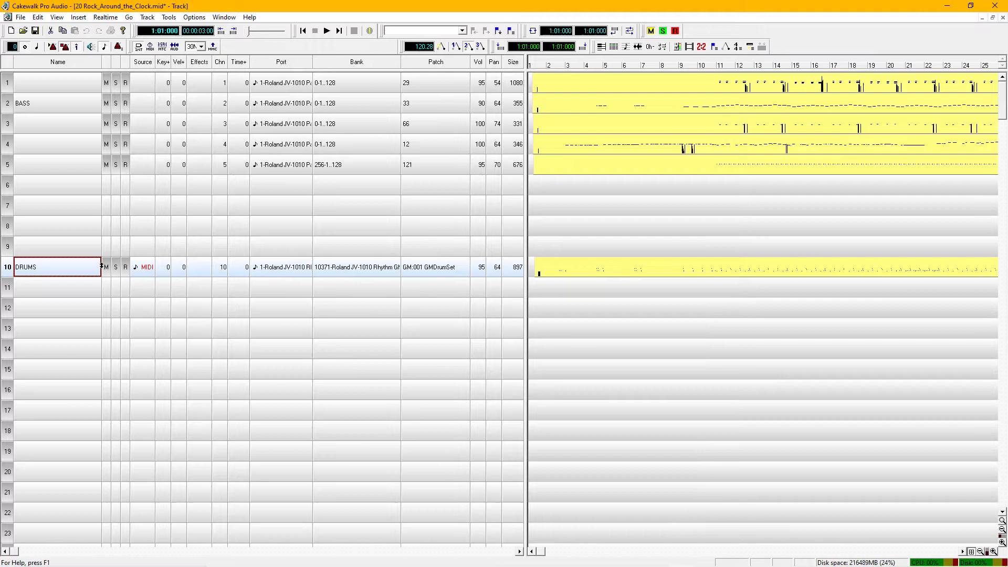
key("alt+3")
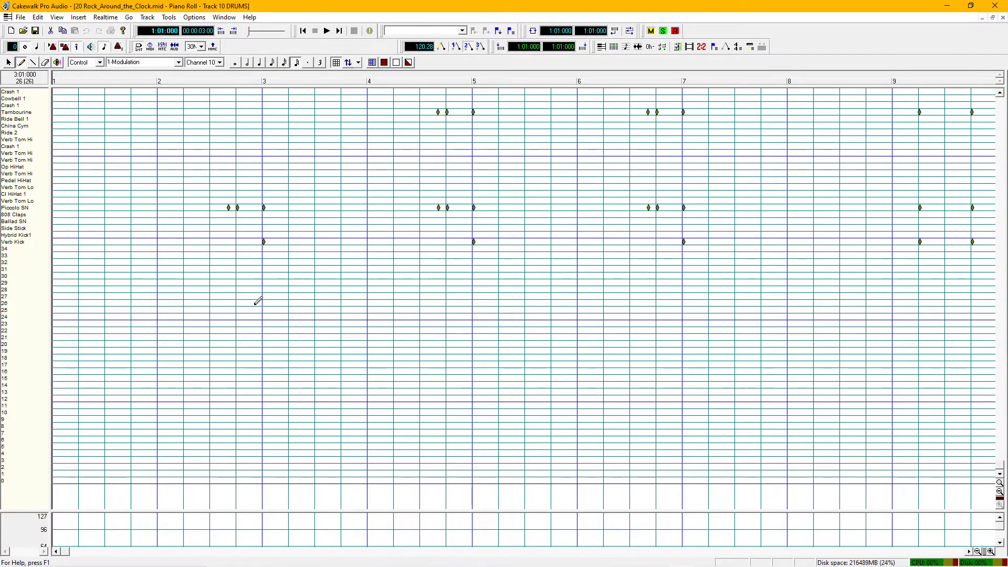
Transpose all Verb Kick notes up by 1 so they play as Hybrid Kick1, then audition it
scroll(221, 332, "up", 9)
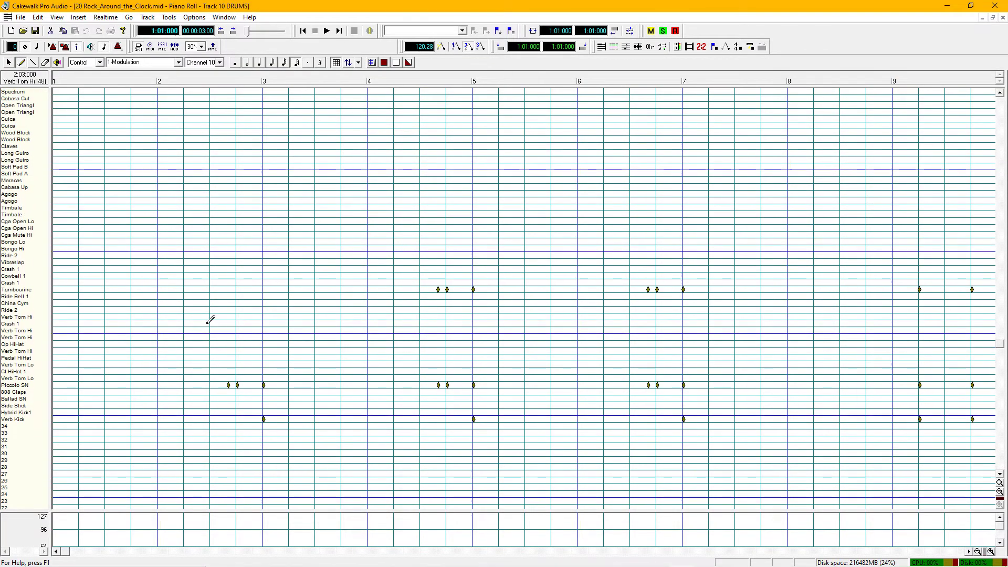
left_click(18, 423)
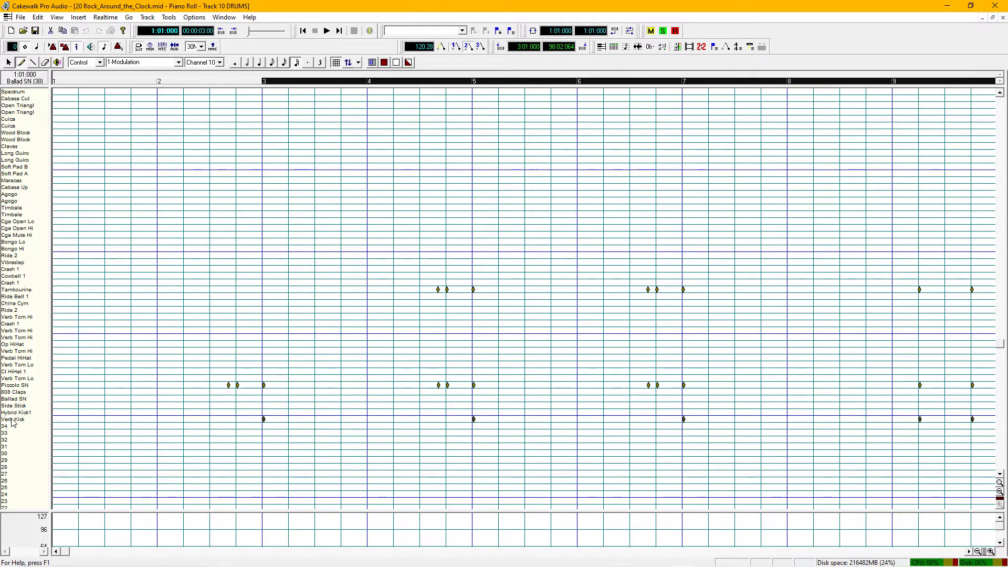
left_click(39, 18)
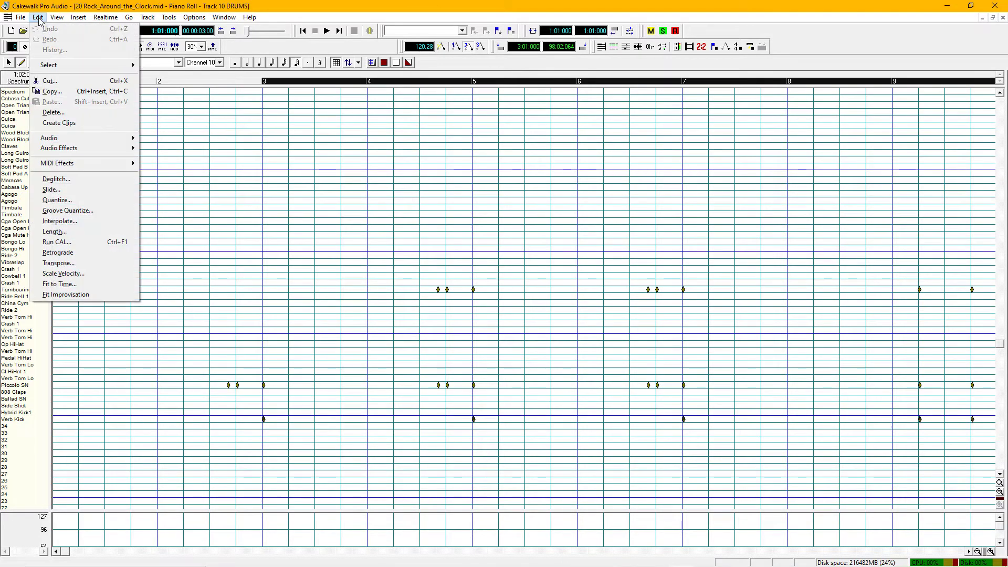
left_click(71, 264)
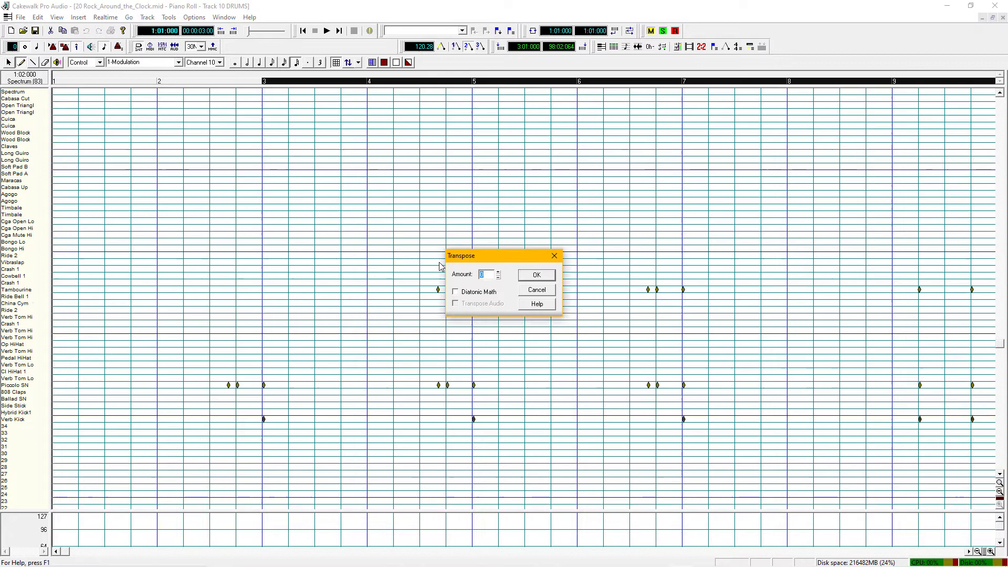
type("1")
left_click(537, 275)
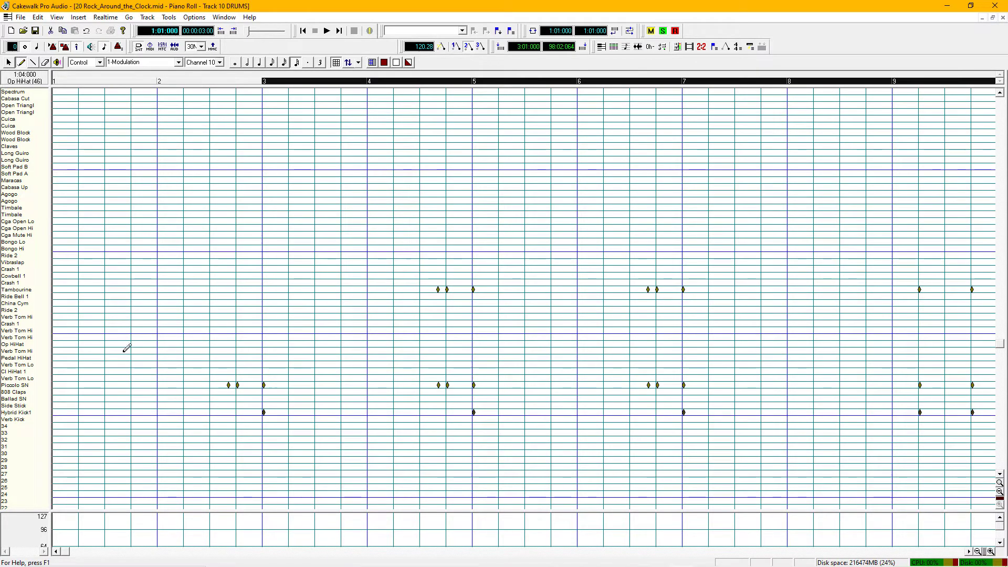
left_click(21, 416)
Set the snap-to-grid resolution to quarter notes and clear the time selection
left_click(273, 63)
right_click(336, 64)
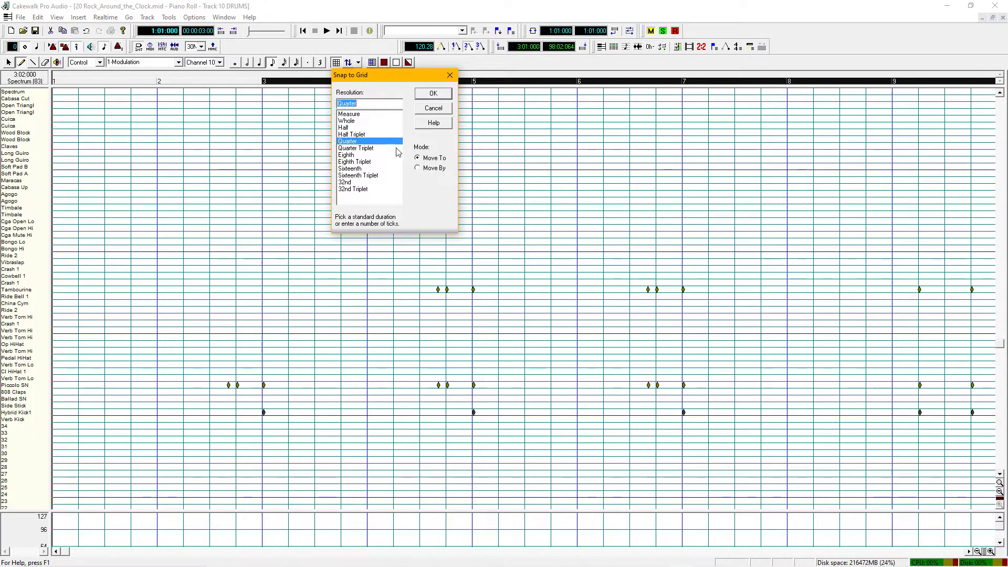
left_click(433, 94)
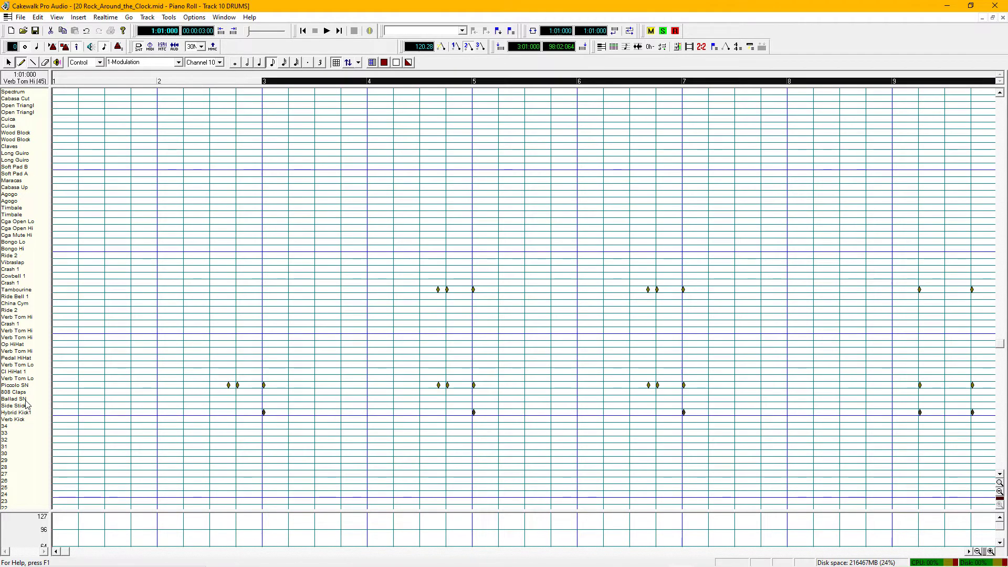
left_click(18, 372)
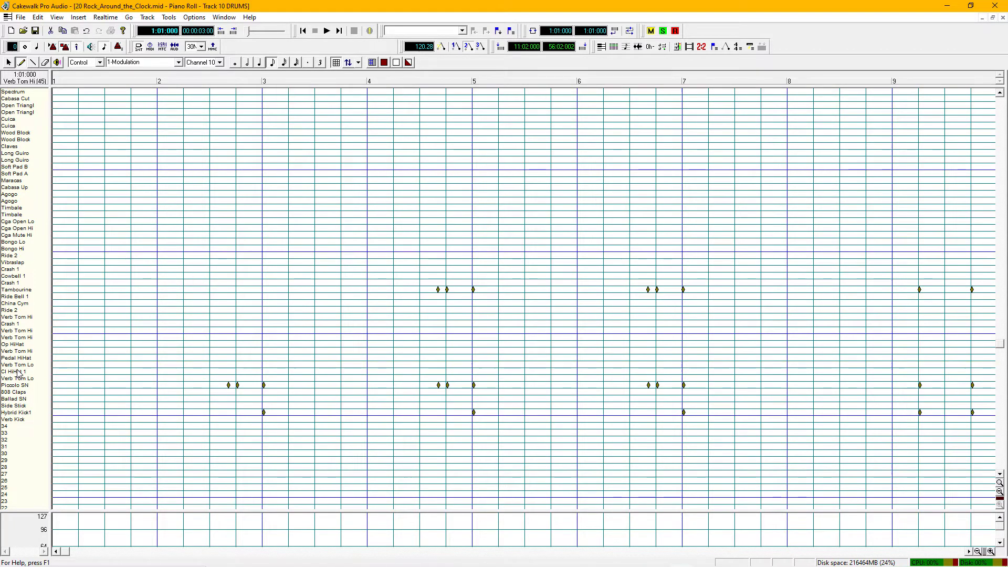
Draw closed hi-hat notes at bar 1 and across bar 2, then play the pattern
left_click(58, 371)
left_click(158, 372)
left_click(184, 371)
left_click(211, 371)
key("space")
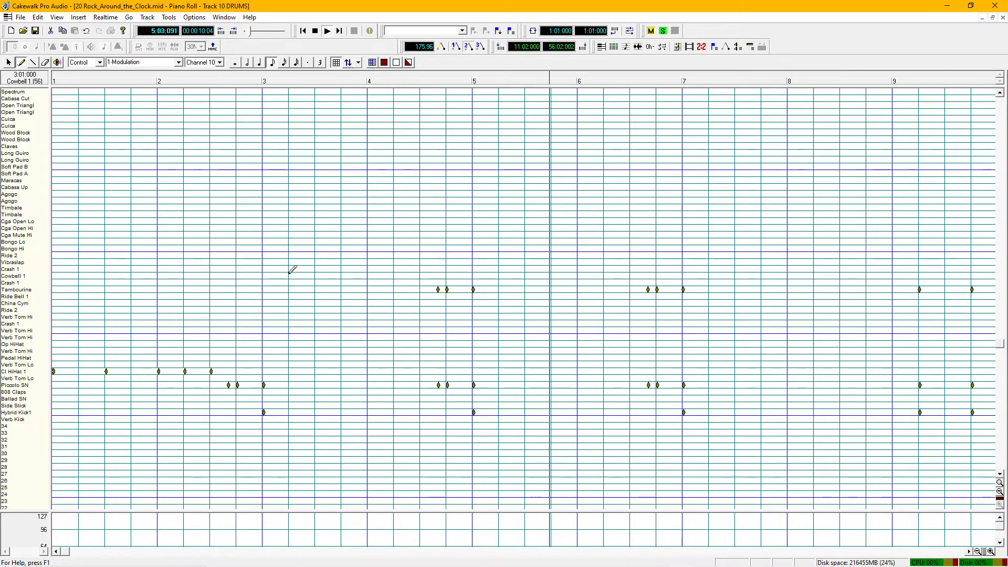
Set the tempo to 170 and play the song at that speed
key("space")
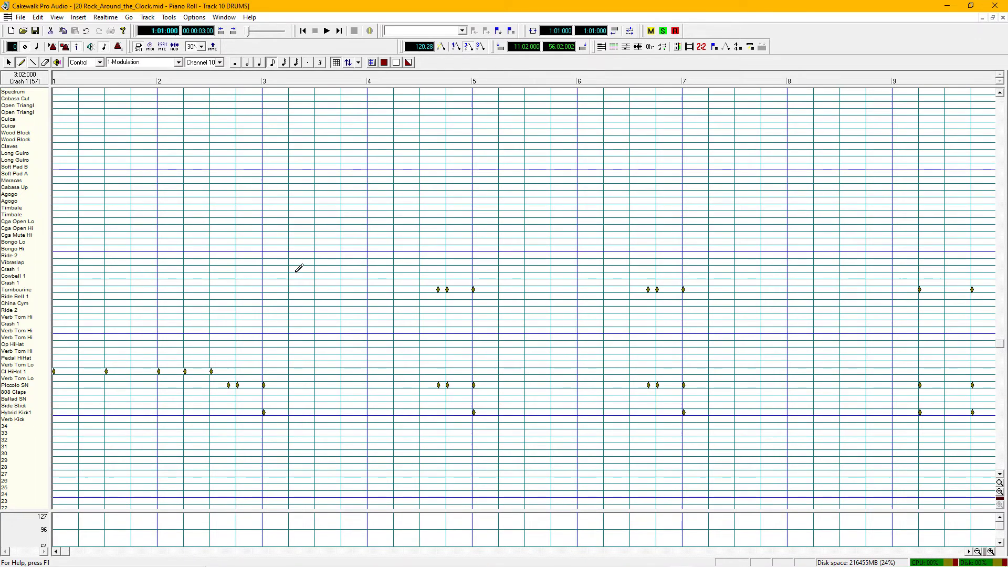
key("space")
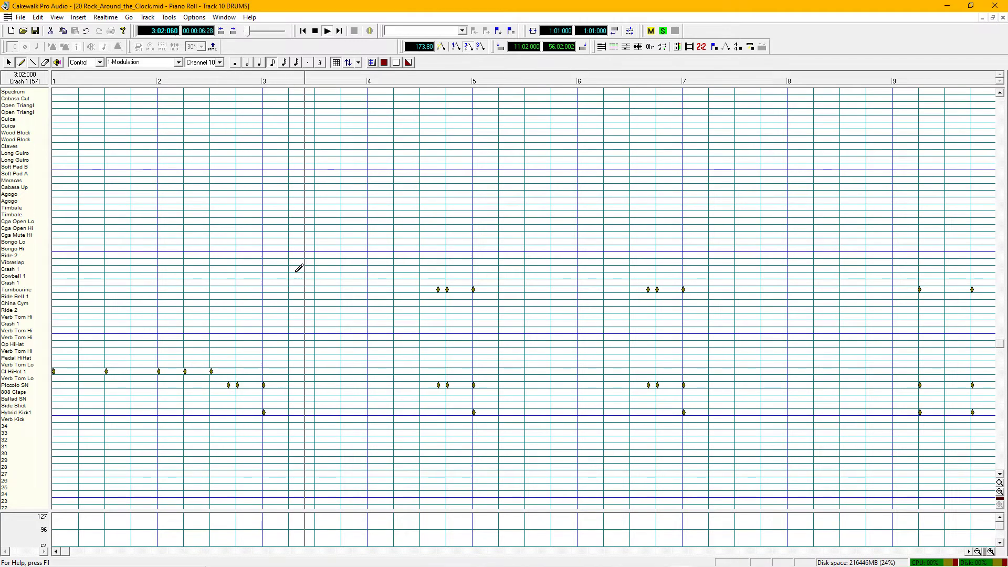
key("space")
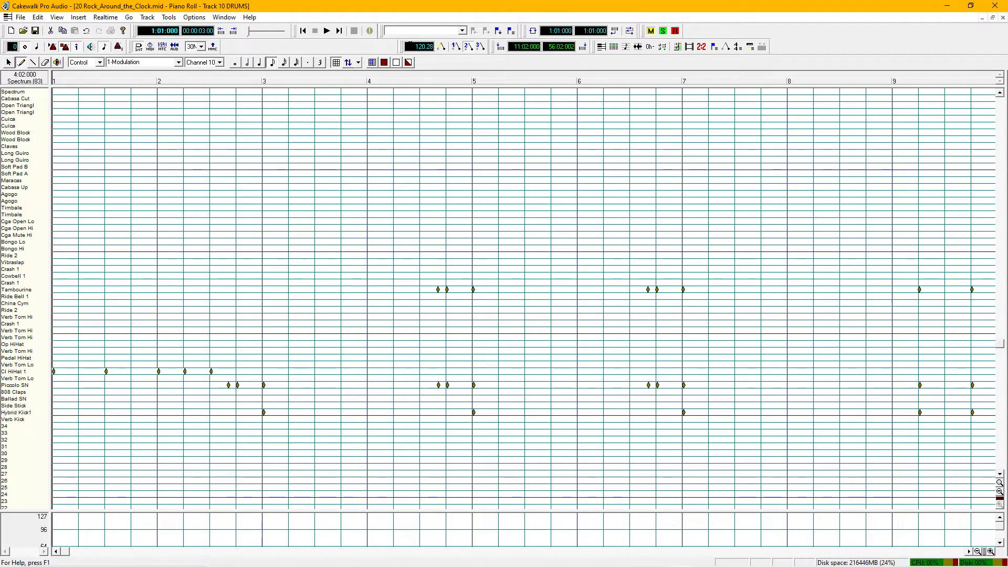
left_click(417, 47)
type("170")
key("Return")
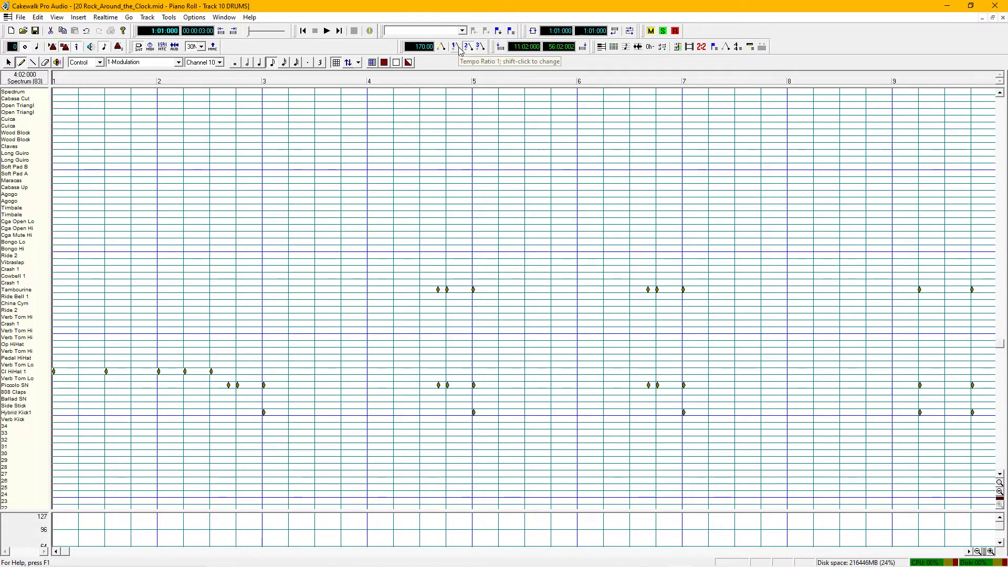
key("space")
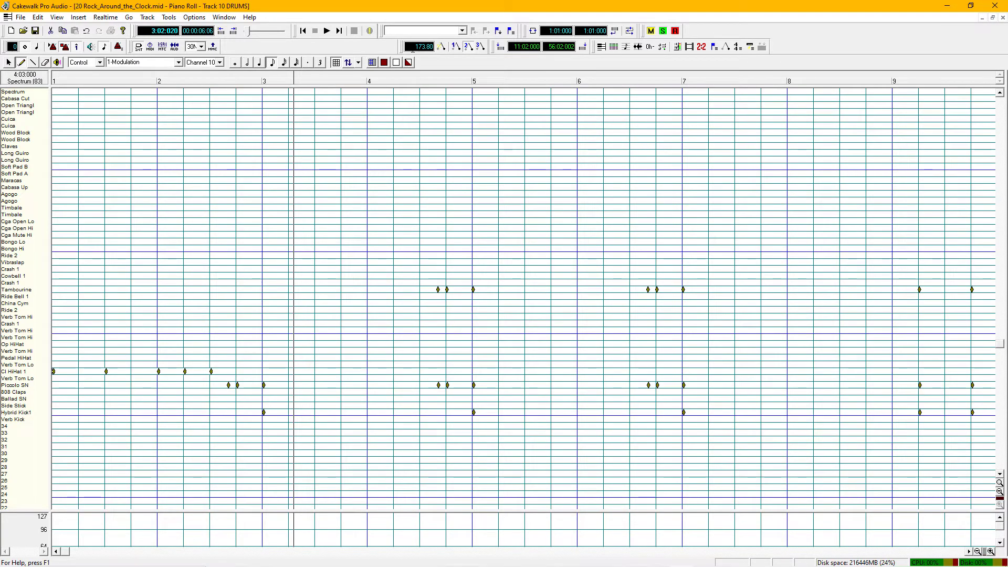
key("space")
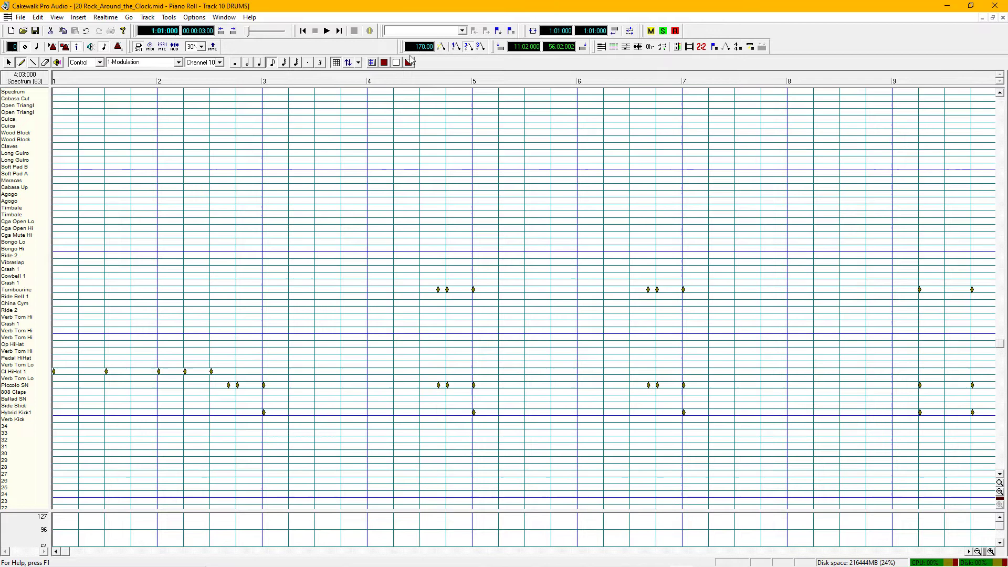
Raise the tempo to 173 and play the song again
left_click(426, 46)
type("173")
key("Return")
key("space")
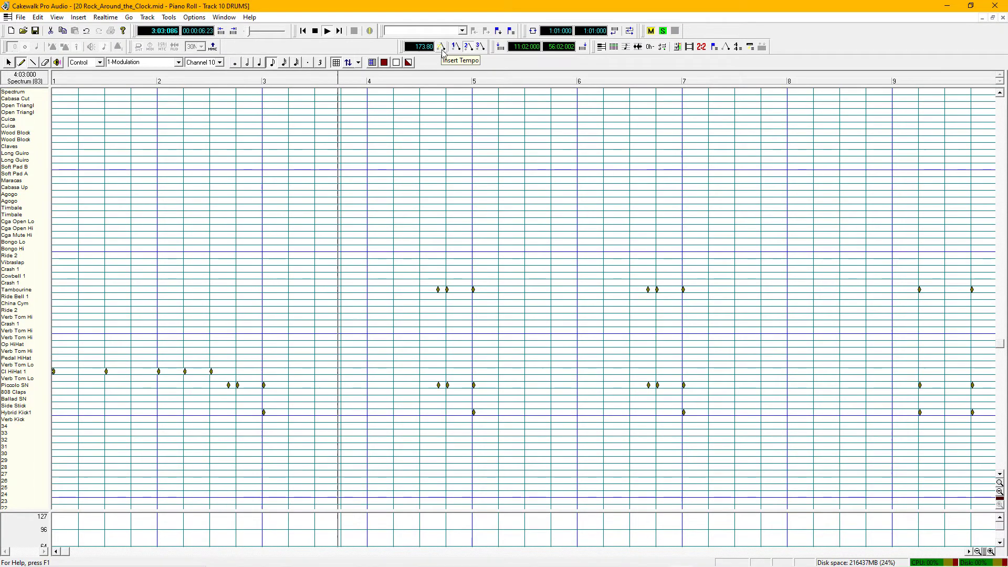
Stop playback and move the Now time to the start of bar 3 (3:01:000)
key("space")
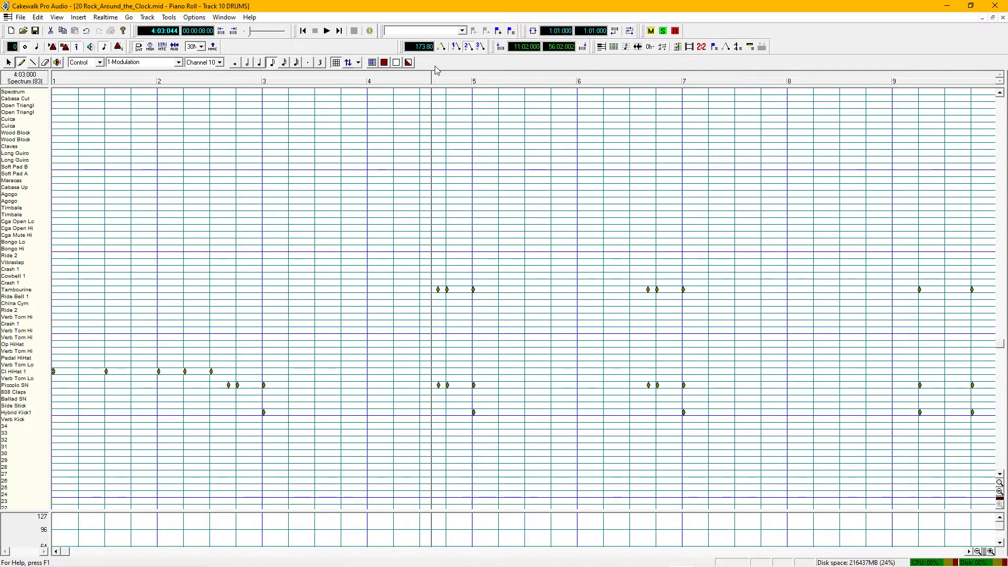
key("ctrl+Home")
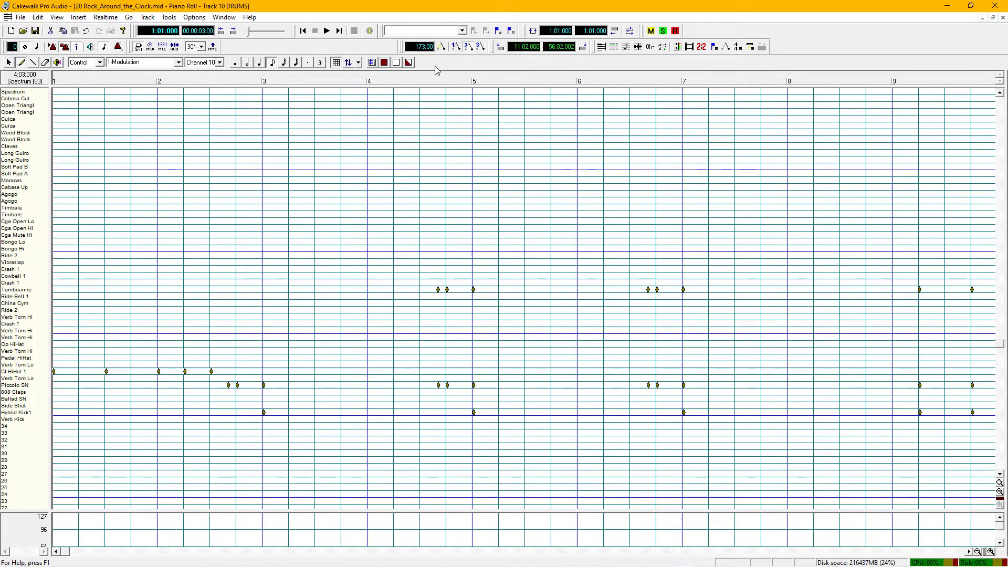
key("space")
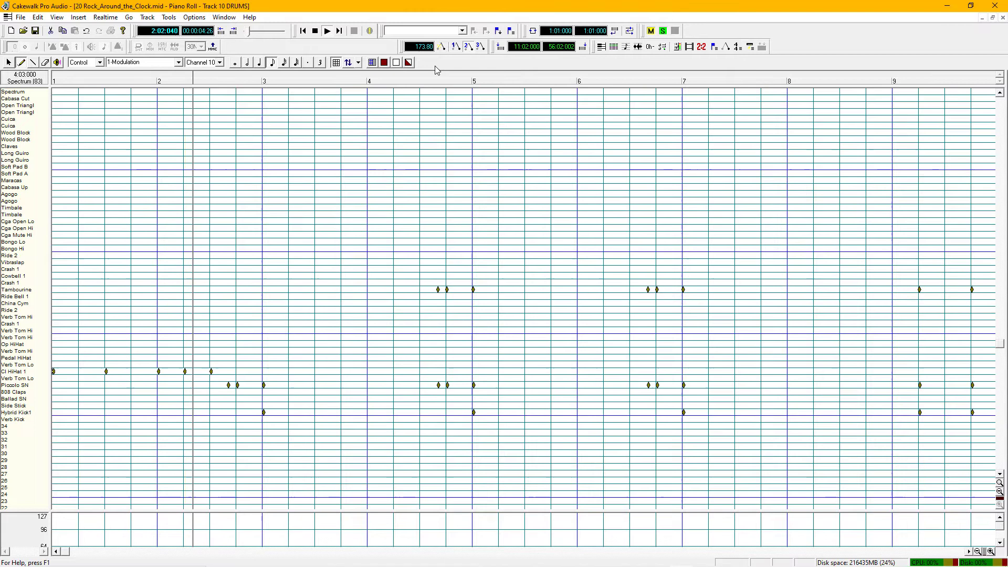
key("space")
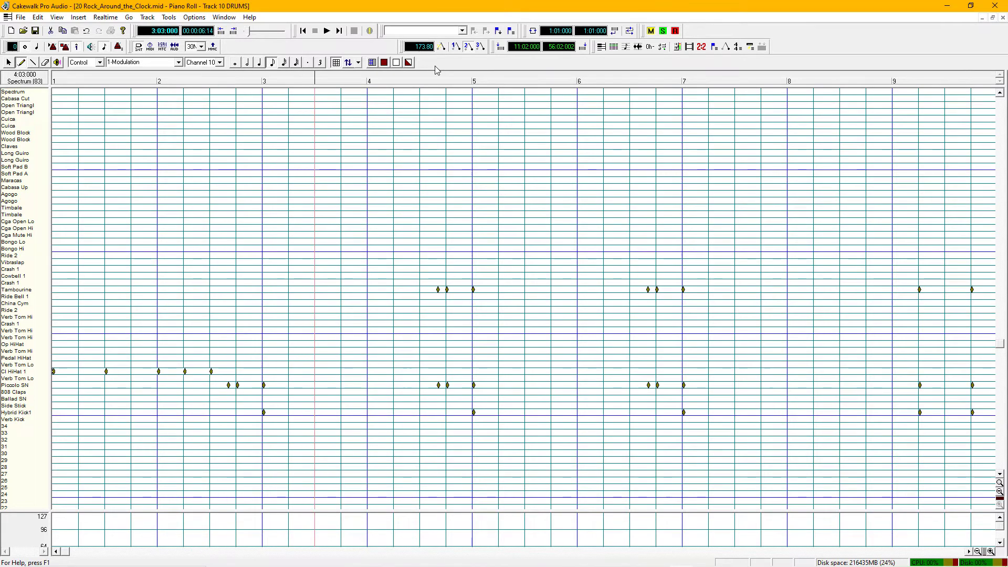
key("ctrl+Page_Up")
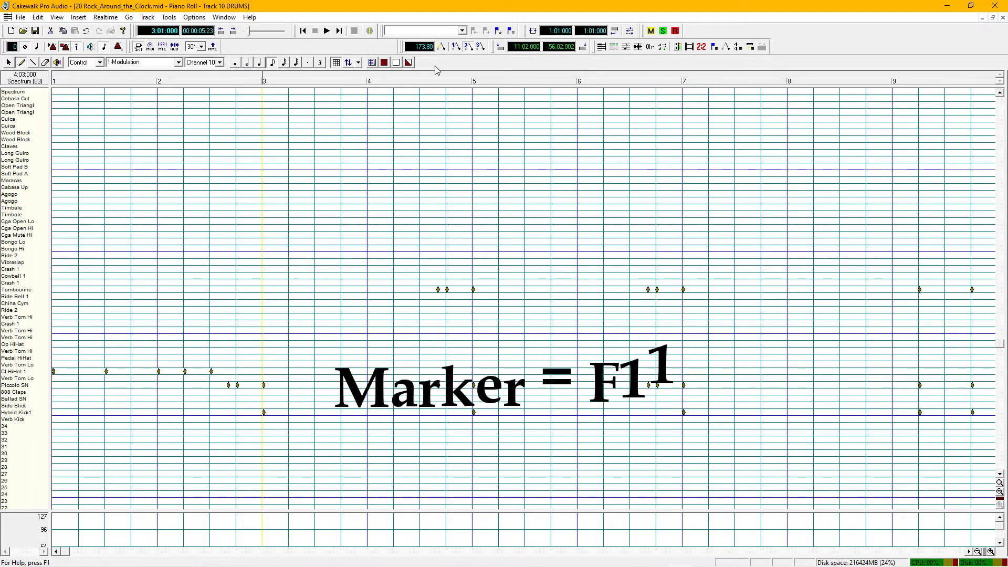
Add a marker named V1 at bar 3 and close the Piano Roll
key("F11")
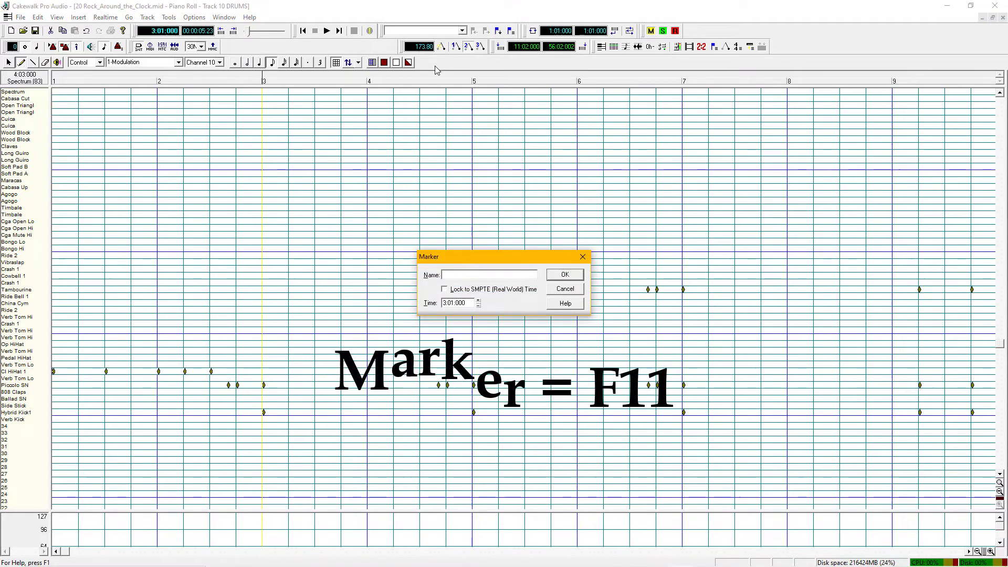
type("V1")
key("Return")
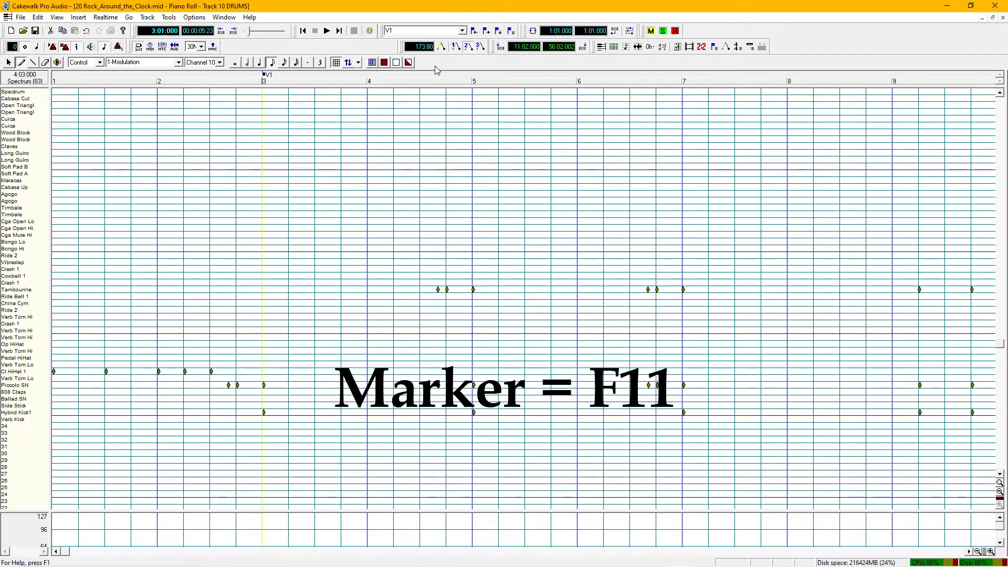
key("ctrl+F4")
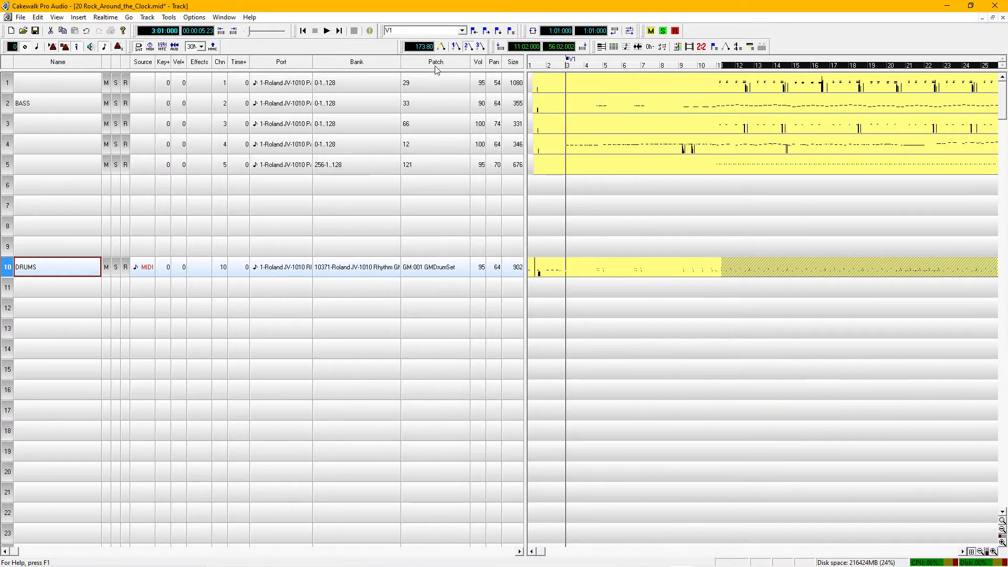
Delete the empty tracks above DRUMS so it moves up from track 10 to track 6
left_click(9, 271)
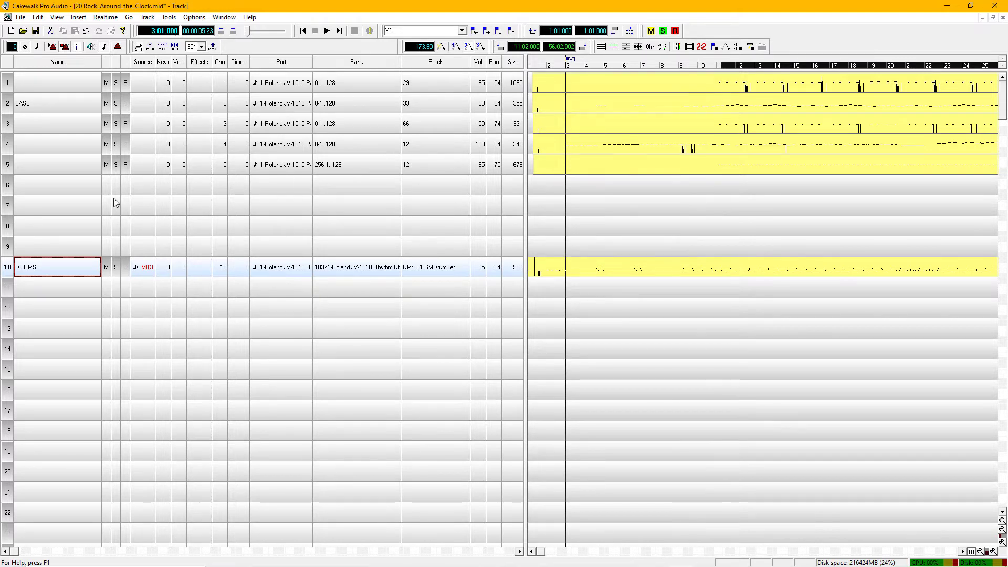
left_click(72, 185)
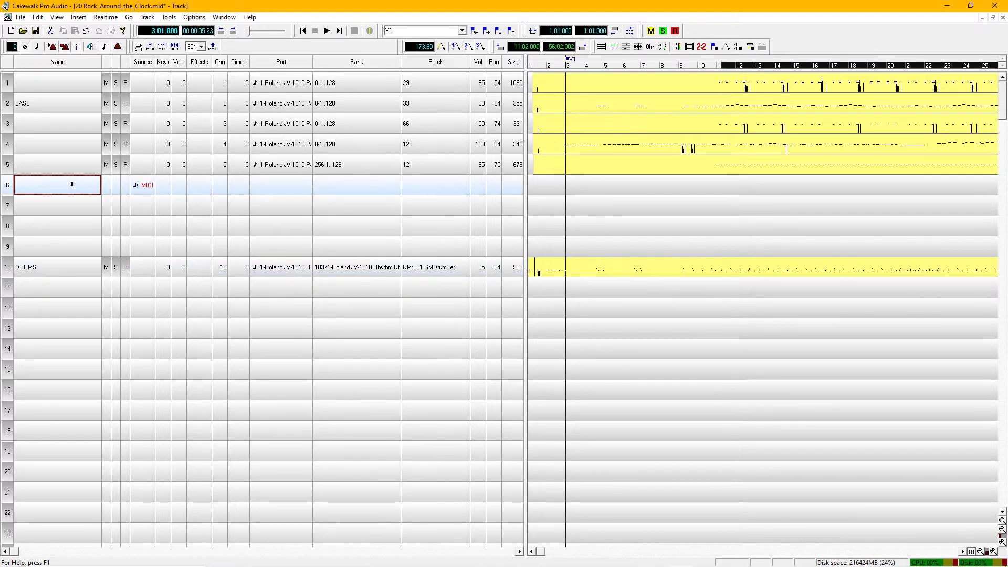
key("Delete")
key("Delete")
key("Delete")
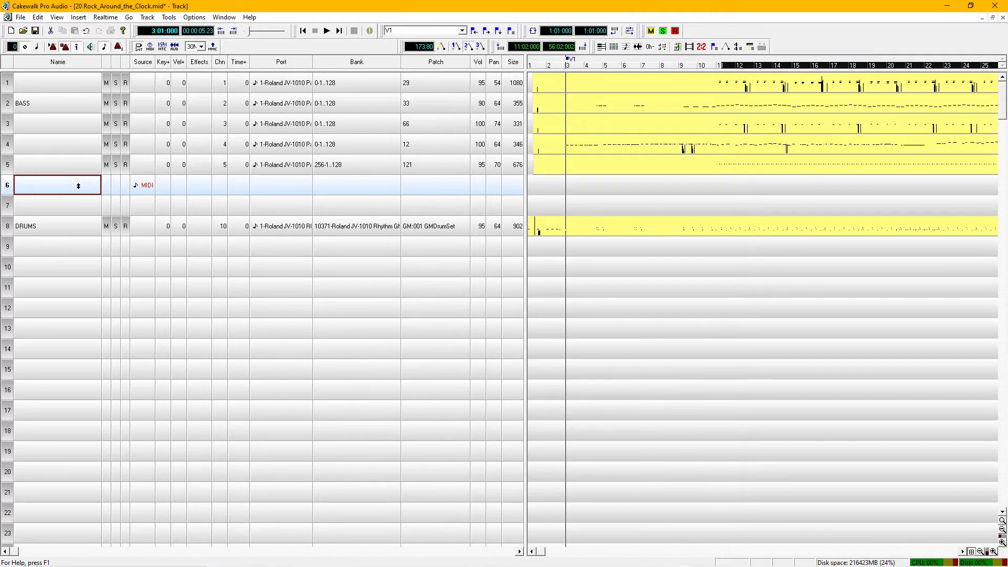
key("Delete")
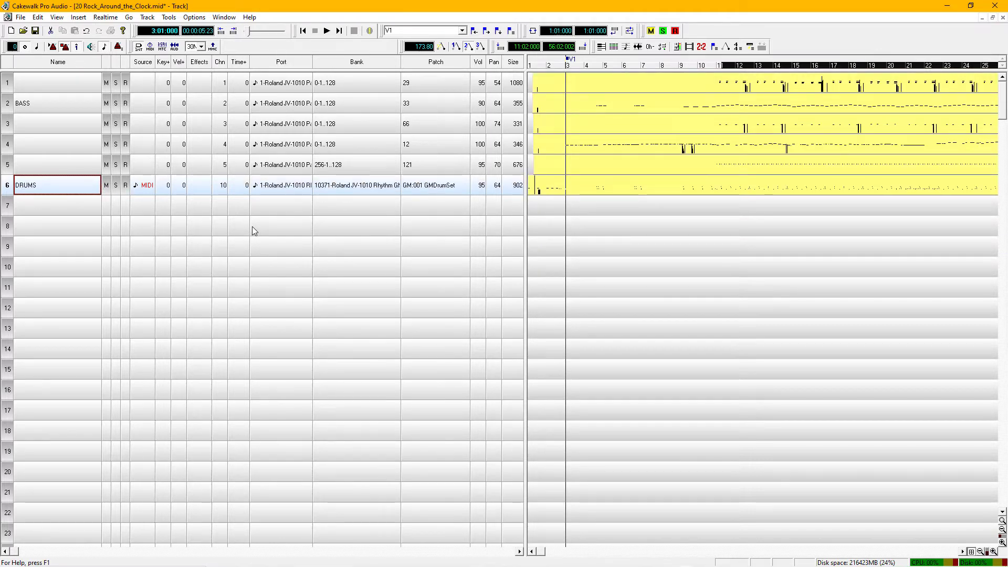
Audition the song, then set track 4's bank to 10371-Roland JV-1010 GM
key("space")
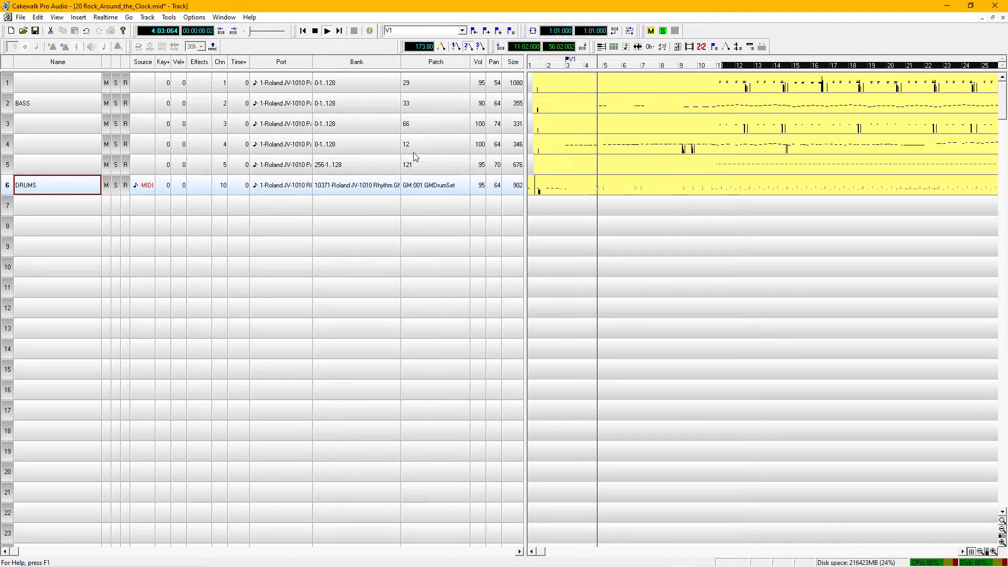
key("space")
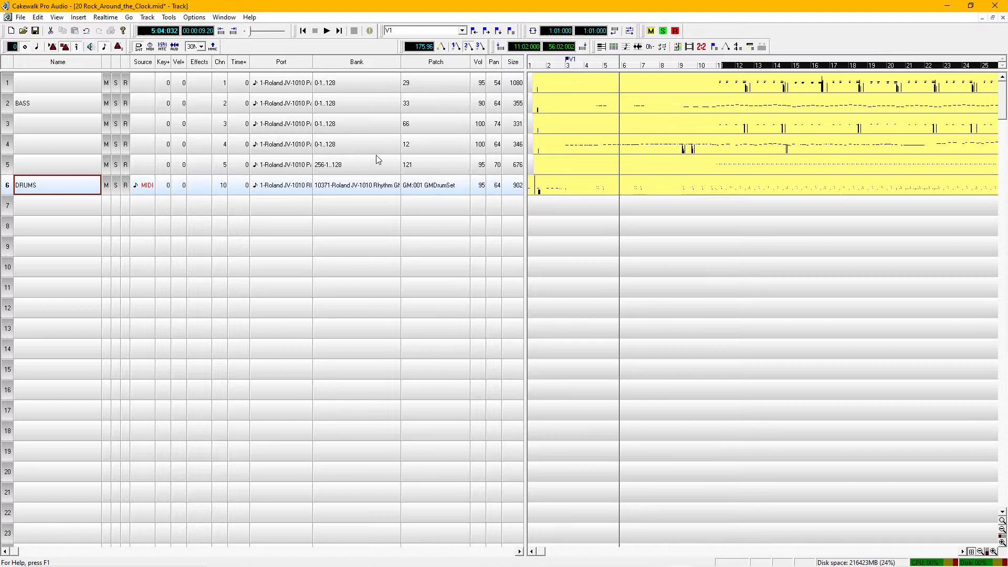
left_click(367, 147)
double_click(366, 147)
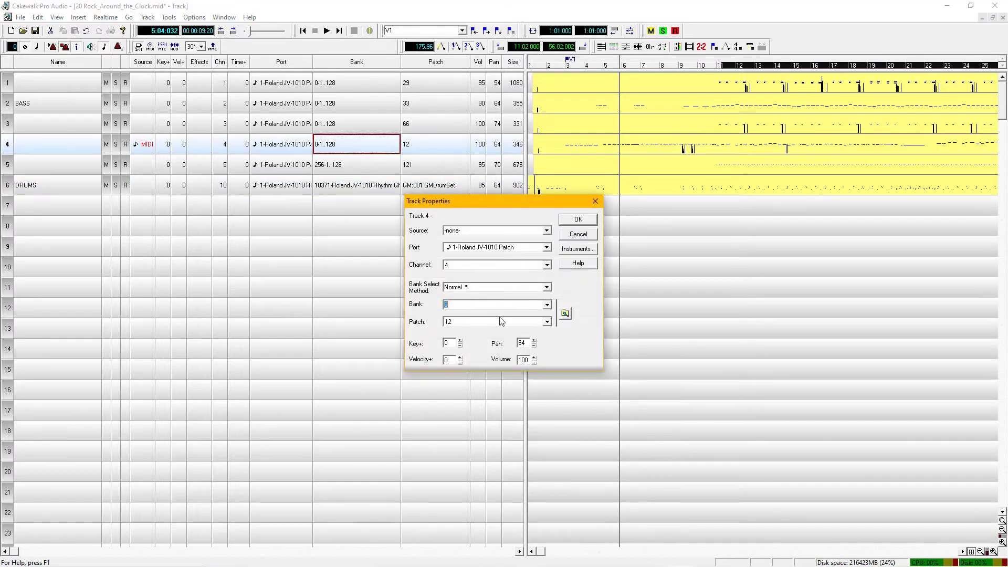
left_click(548, 305)
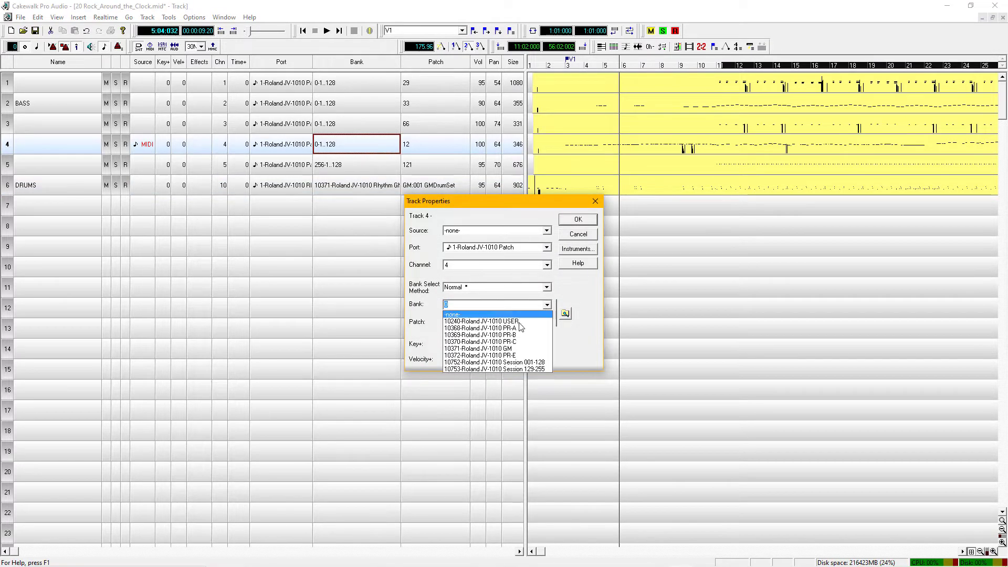
left_click(509, 349)
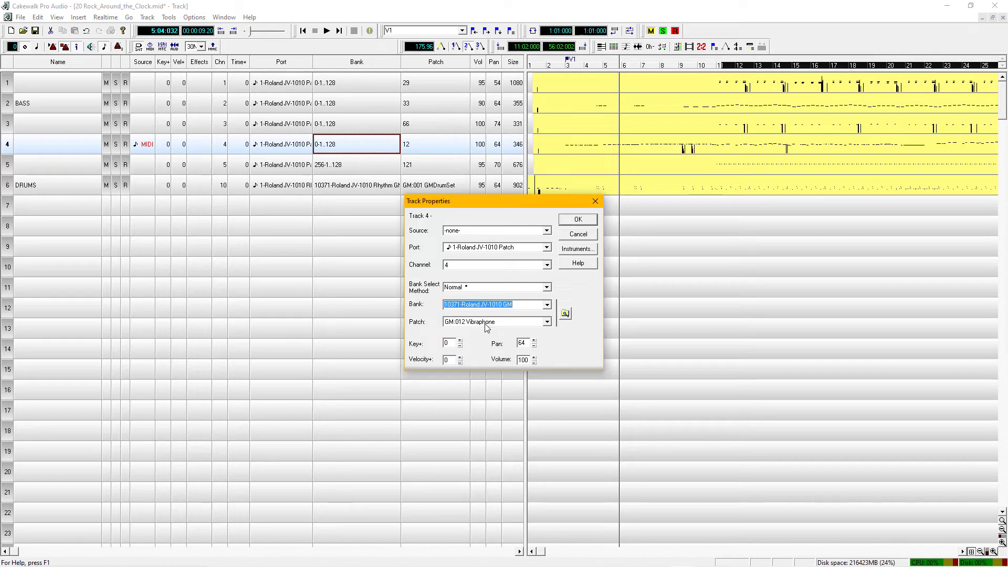
left_click(574, 220)
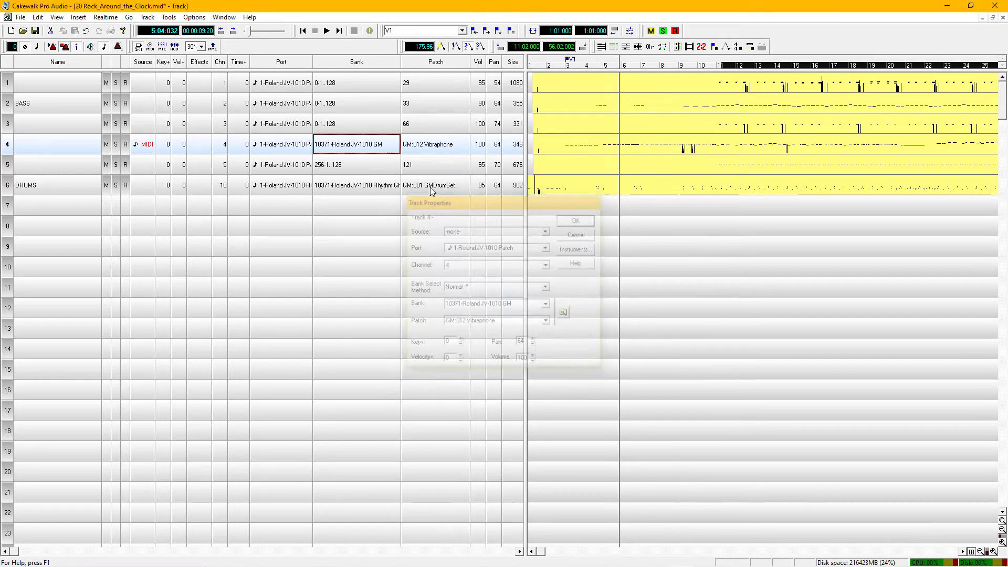
Name track 4 VOX
left_click(78, 141)
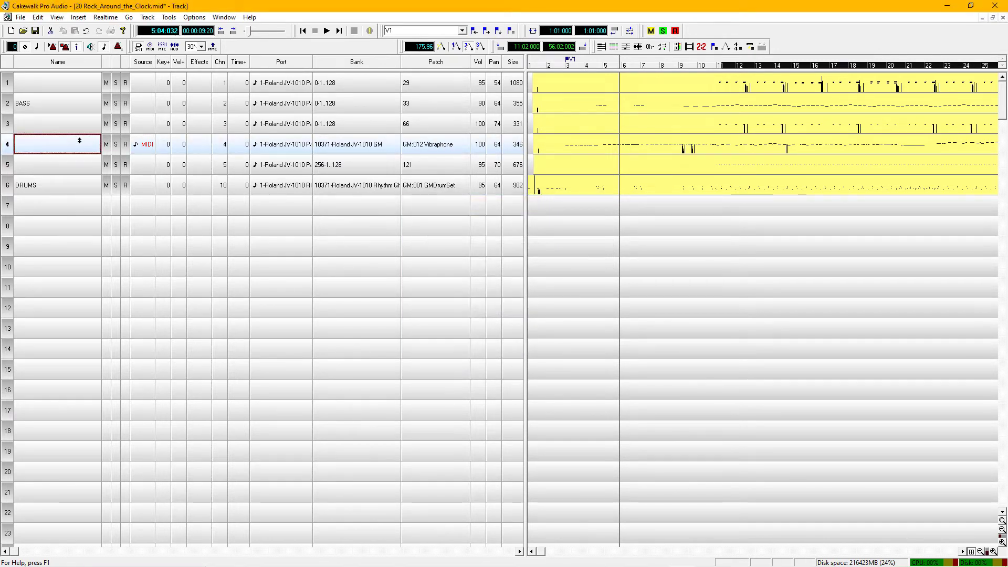
type("VOX")
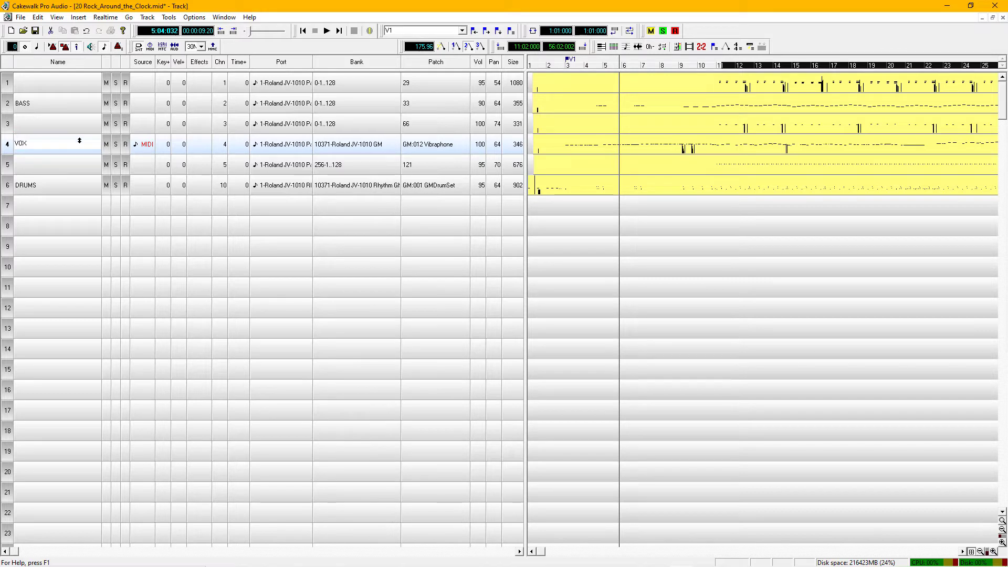
key("Return")
Play from the start and lower VOX's volume from 100 through 70 and 40 to 30
key("ctrl+Home")
key("space")
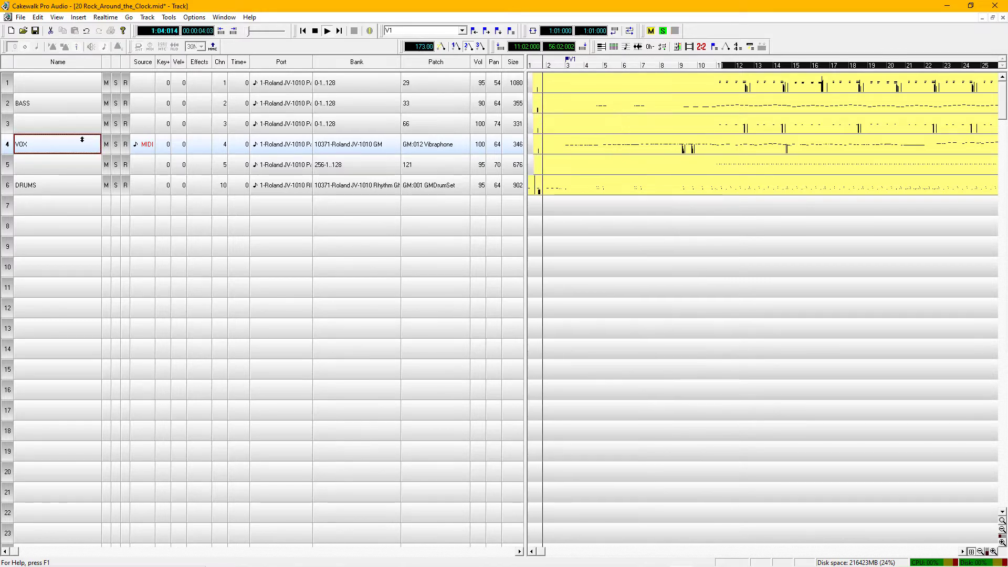
left_click(480, 149)
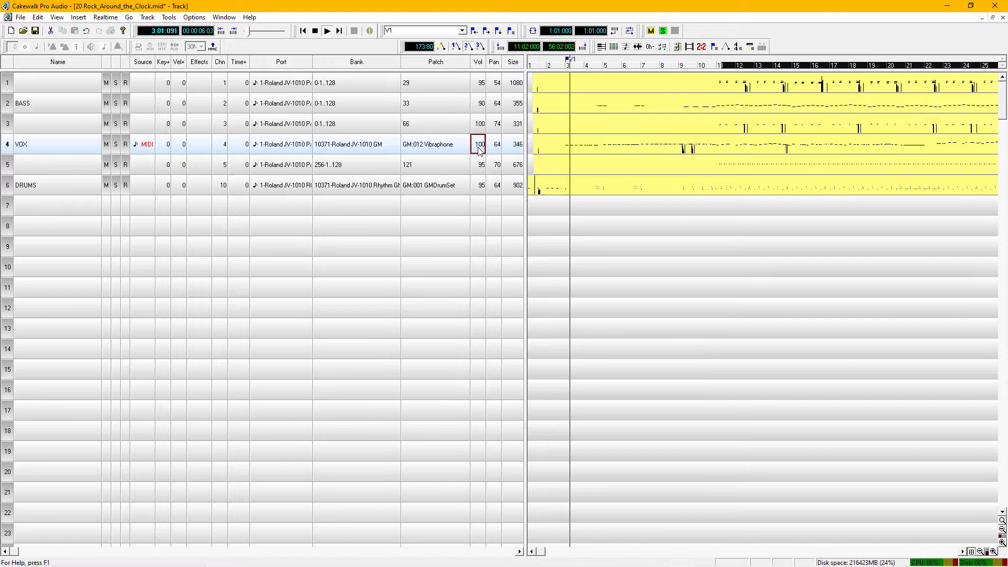
type("70")
key("Return")
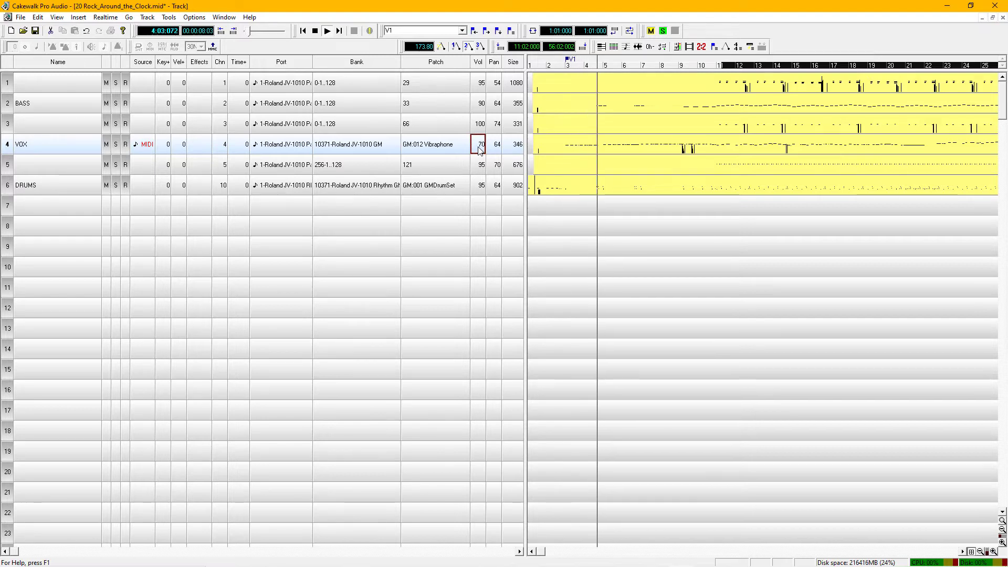
type("40")
key("Return")
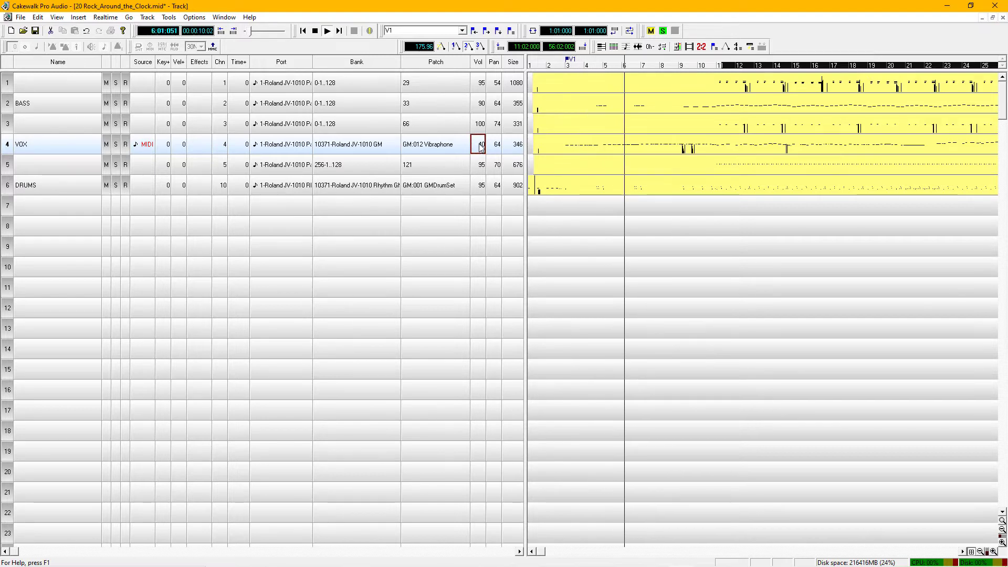
type("30")
key("Return")
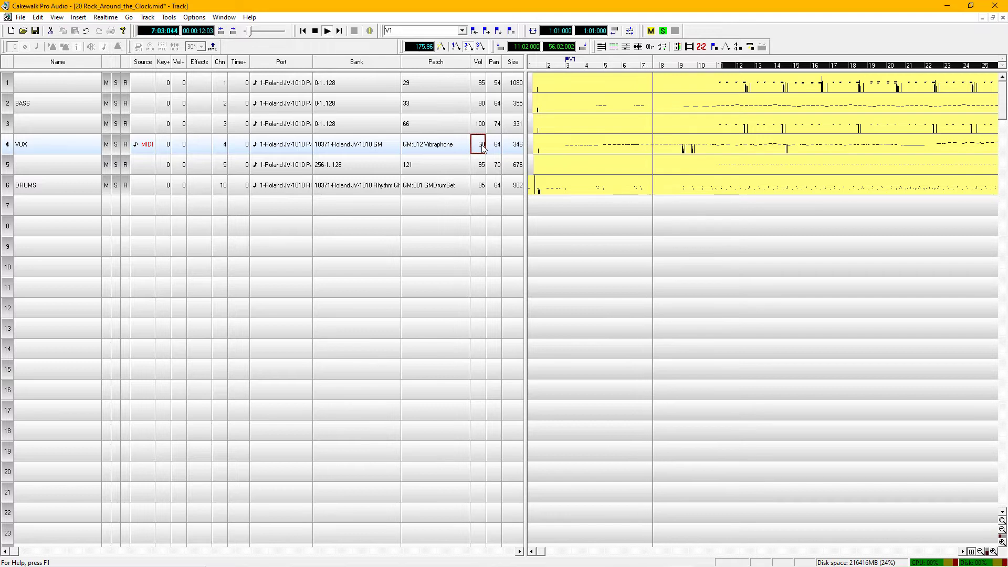
Switch the BASS track to the 10371-Roland JV-1010 GM bank, giving patch GM:033 Acoustic Bs
left_click(454, 187)
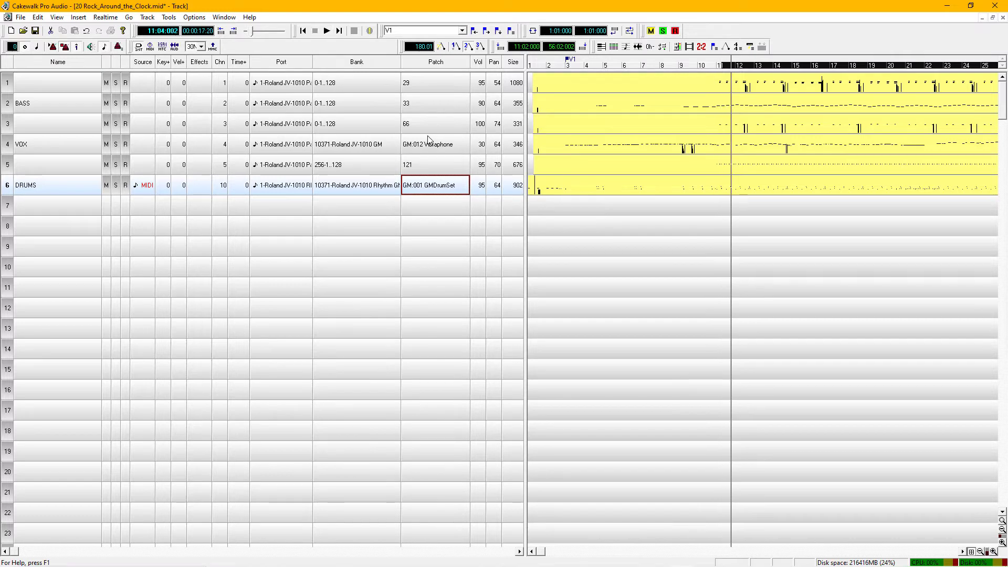
left_click(60, 109)
double_click(360, 103)
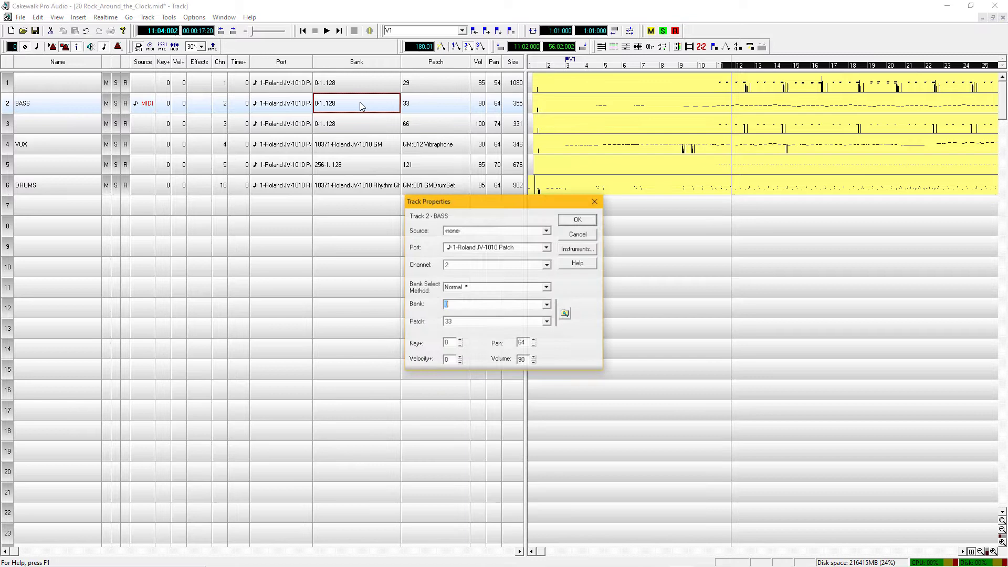
left_click(547, 305)
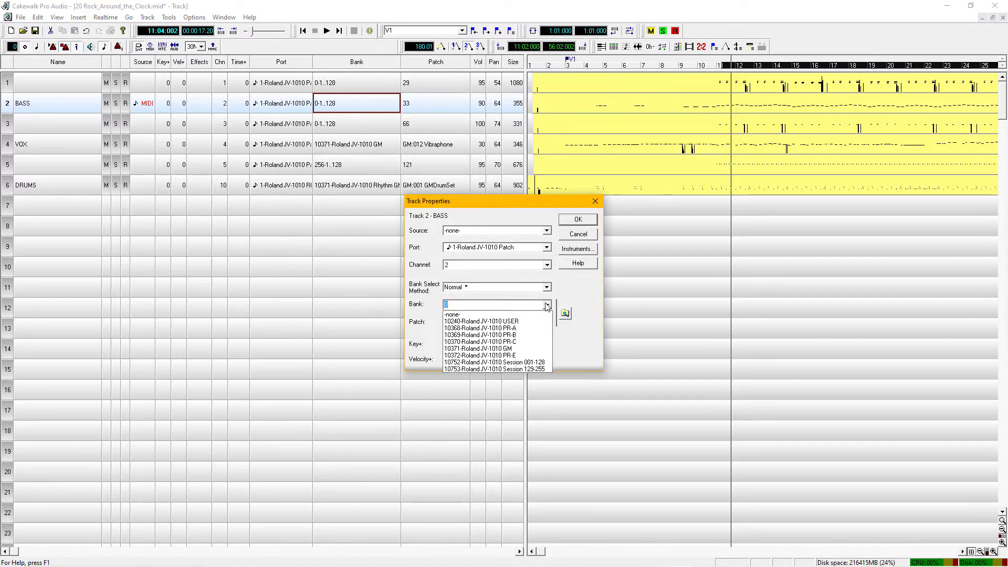
left_click(516, 349)
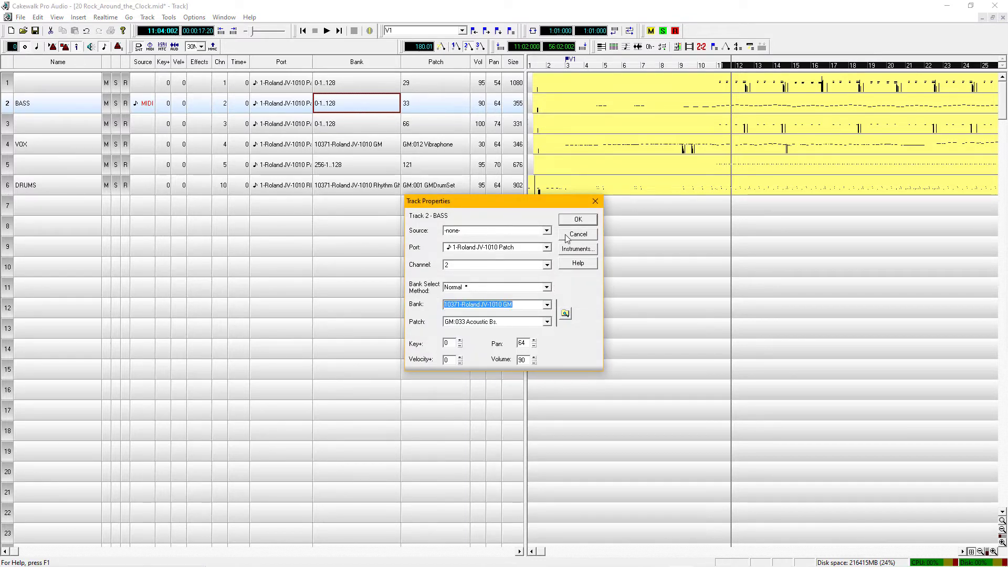
left_click(578, 219)
left_click(435, 105)
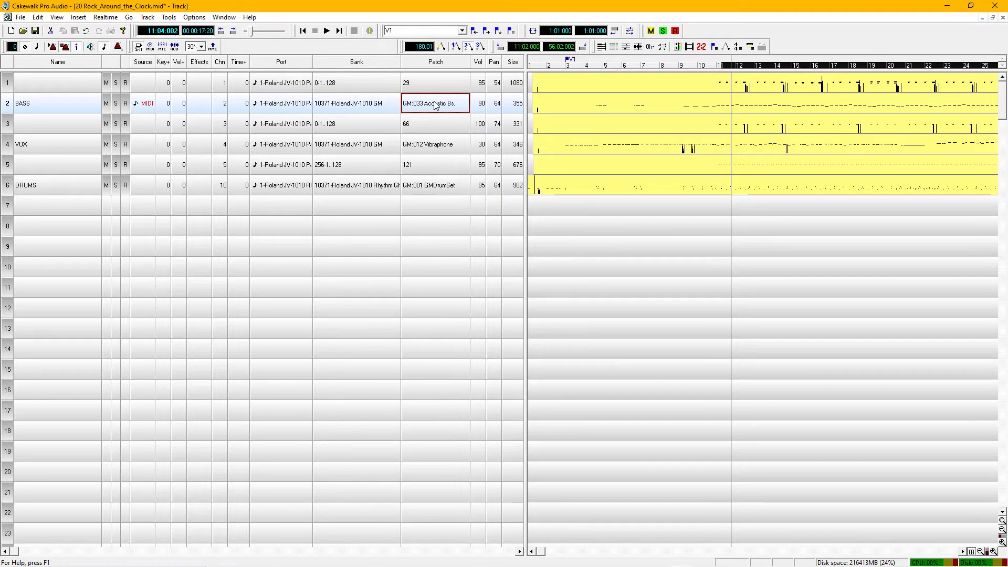
left_click(80, 104)
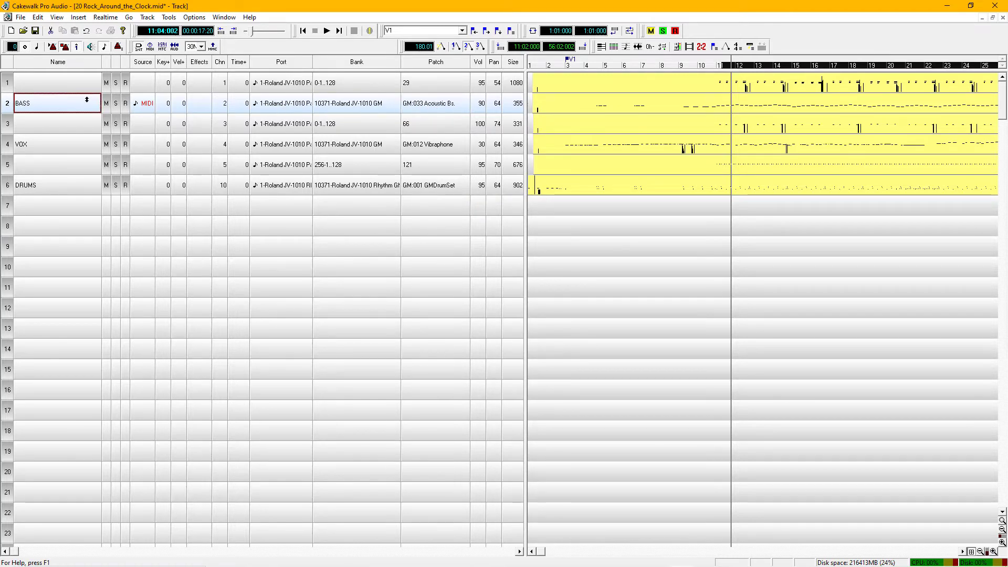
In Track 2's Event List, set the 91-Reverb and 93-Chorus values to 12, then play back
key("ctrl+Home")
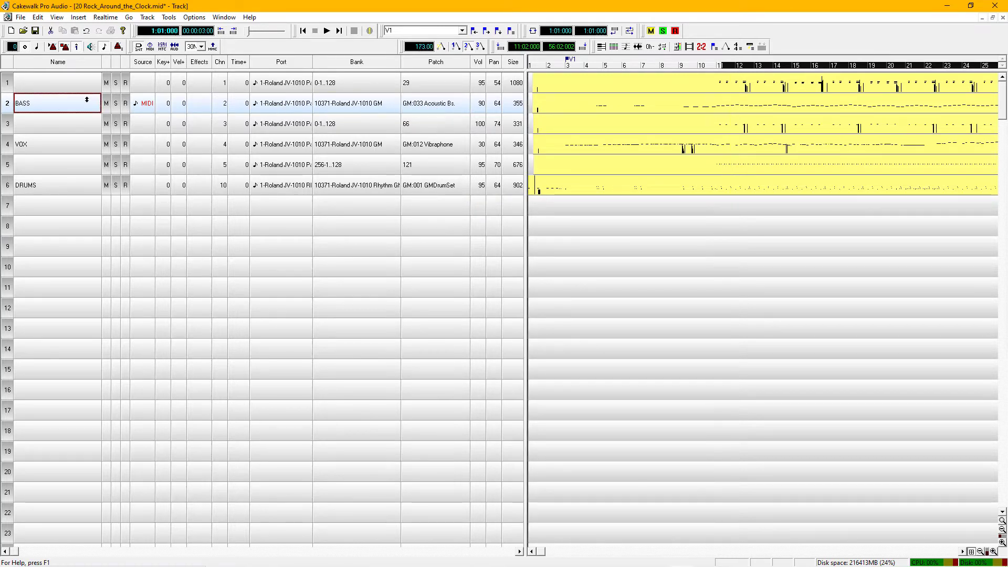
key("alt+8")
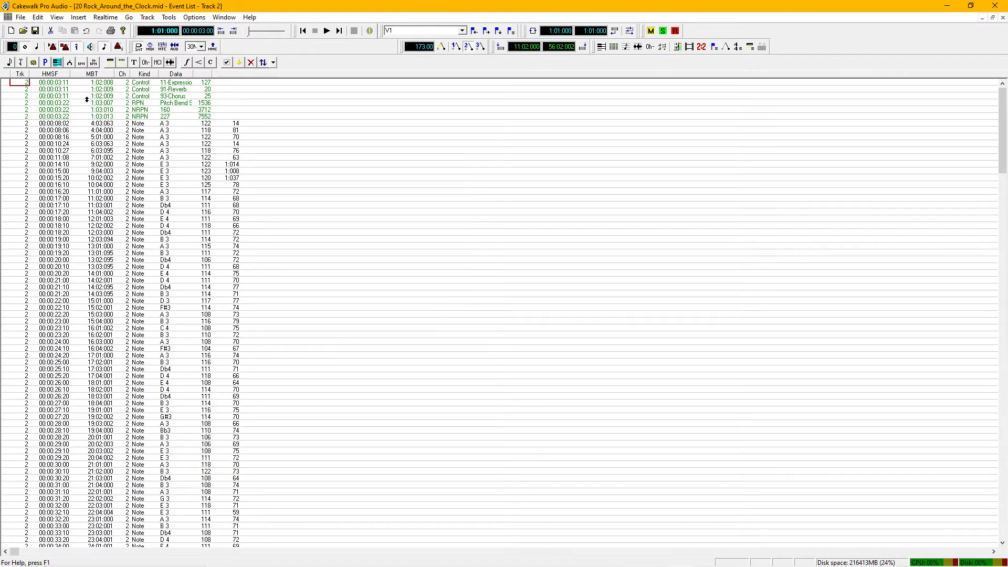
key("Right")
key("Right")
key("Right")
key("Right")
key("Right")
key("Right")
key("Down")
key("Down")
type("12")
key("Return")
key("Down")
key("Down")
key("Down")
key("Down")
key("space")
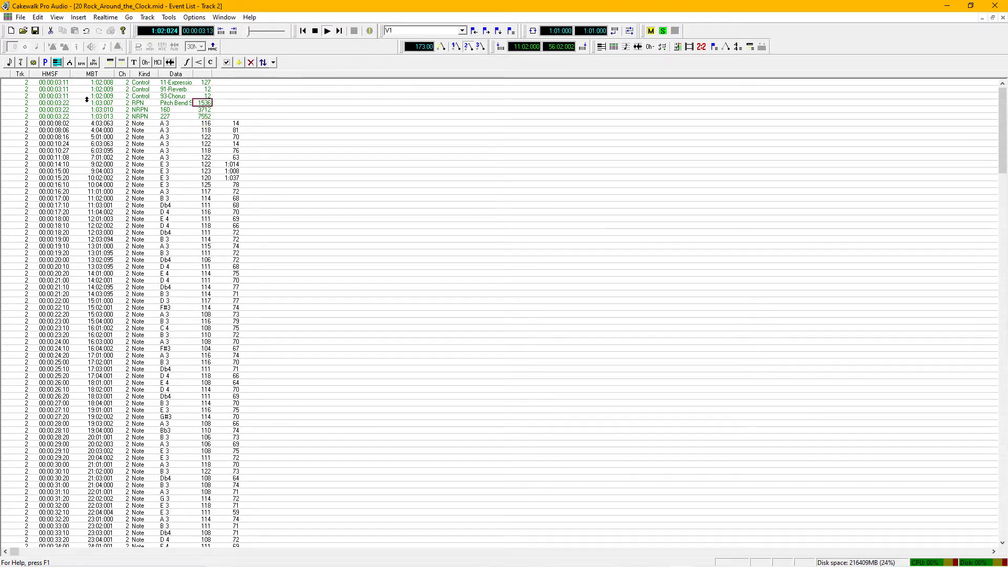
key("ctrl+F4")
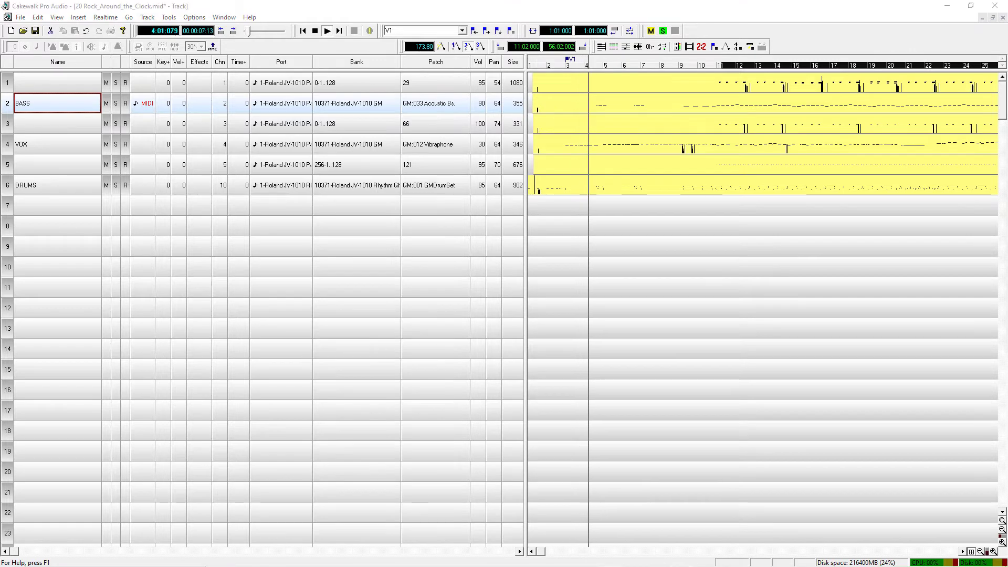
Set the BASS track's patch to Fingered Bs
left_click(449, 146)
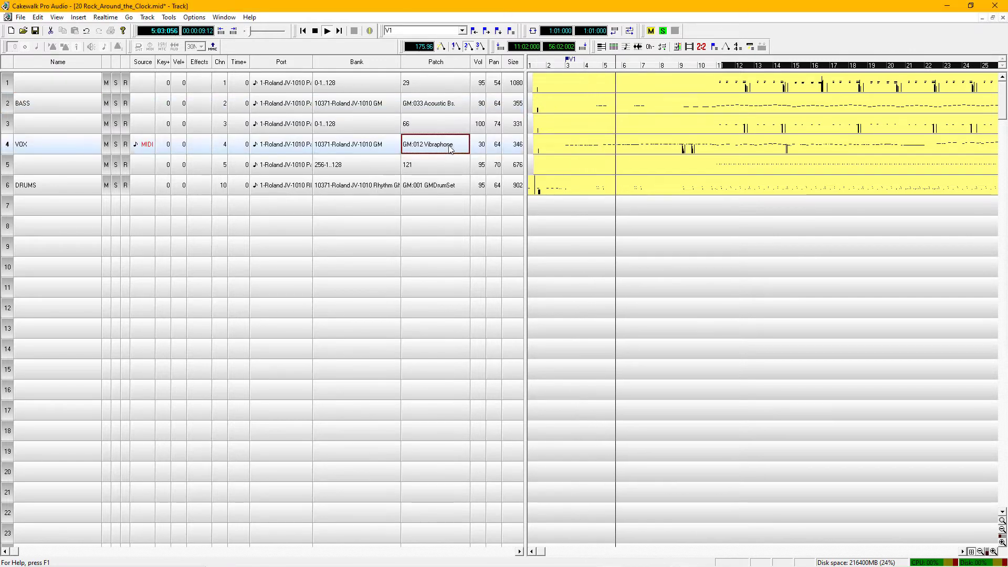
left_click(455, 102)
scroll(455, 102, "down", 1)
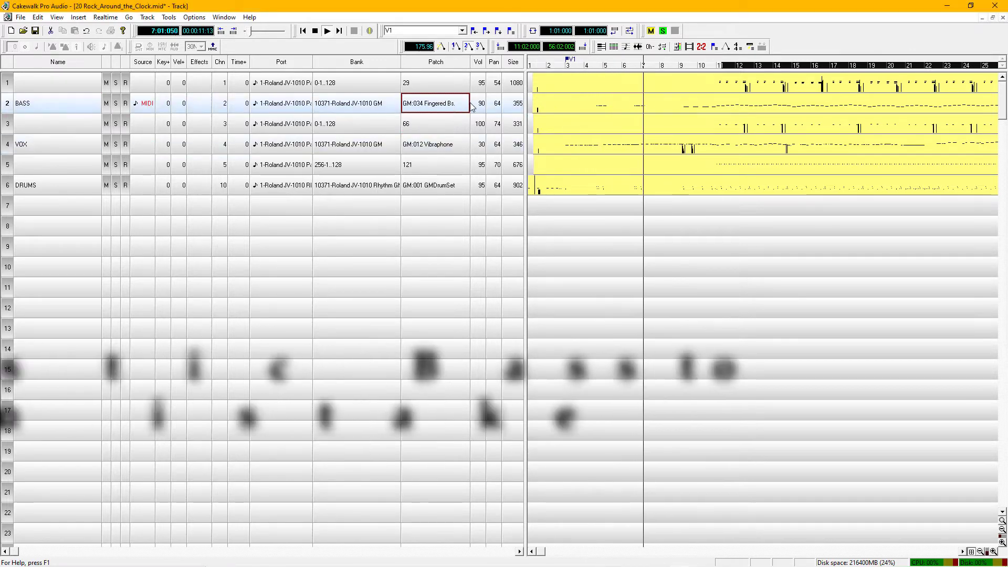
left_click(456, 187)
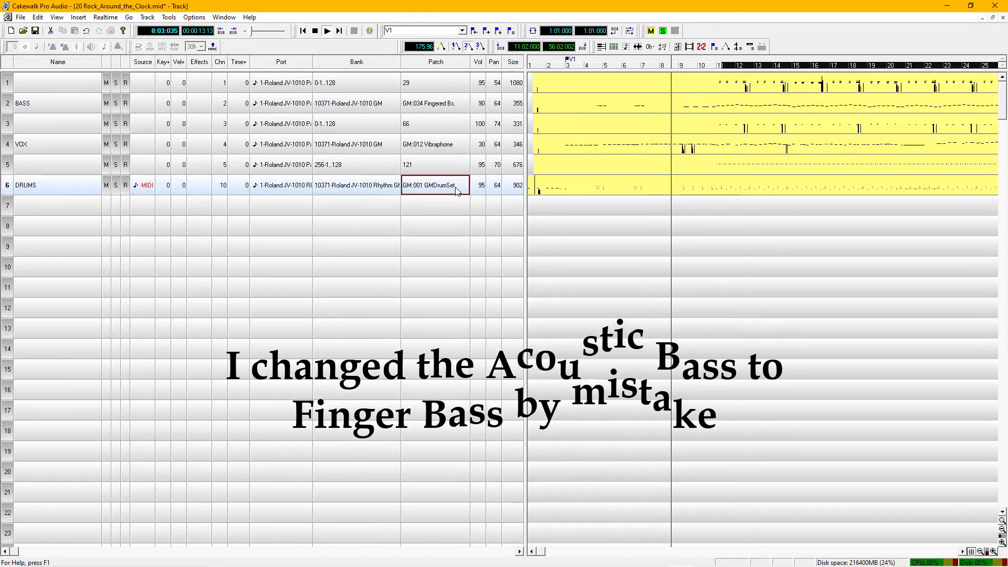
left_click(448, 104)
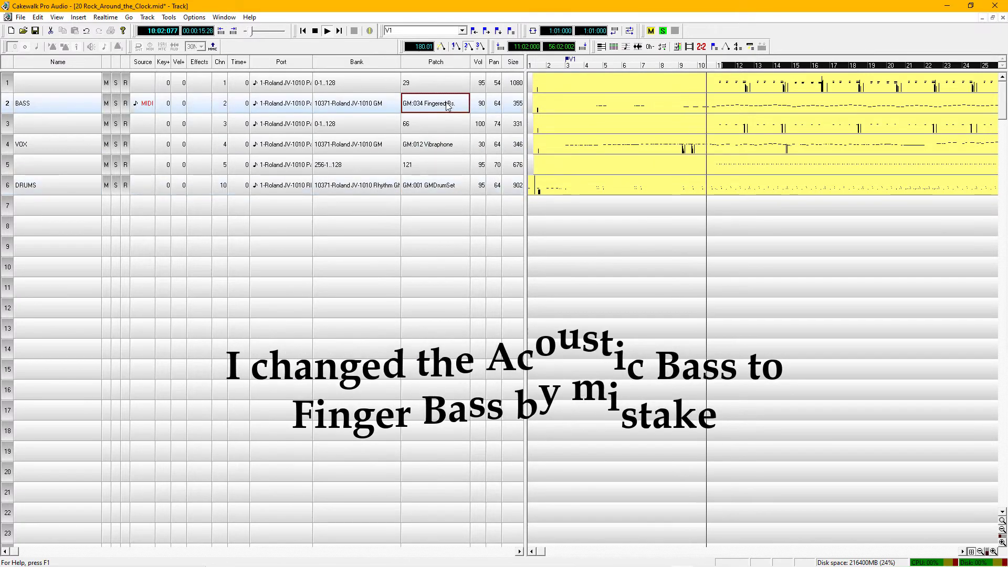
Put track 1 on the 10371-Roland JV-1010 GM bank with patch GM:029 Muted Gt
left_click(356, 85)
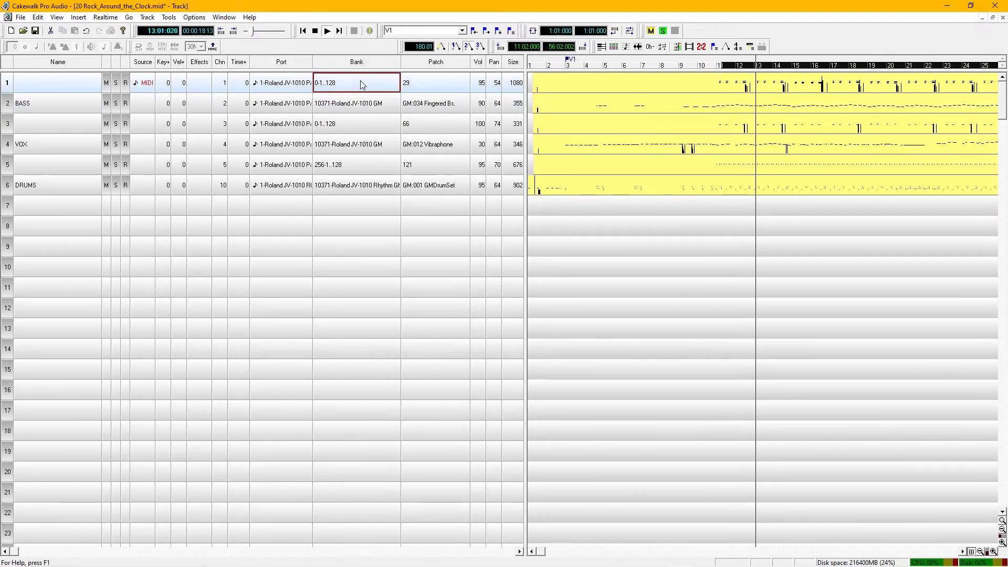
double_click(360, 82)
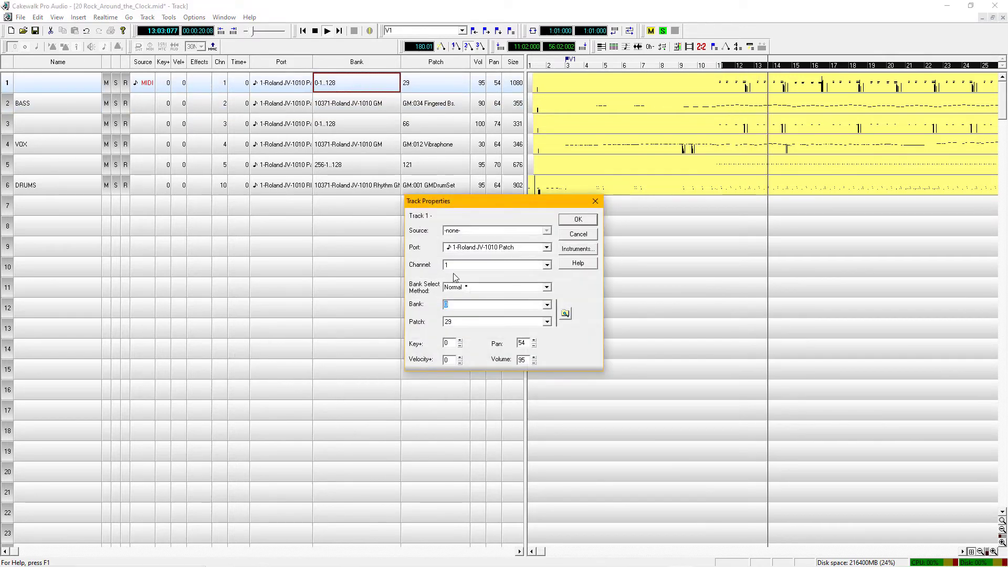
left_click(547, 305)
left_click(498, 348)
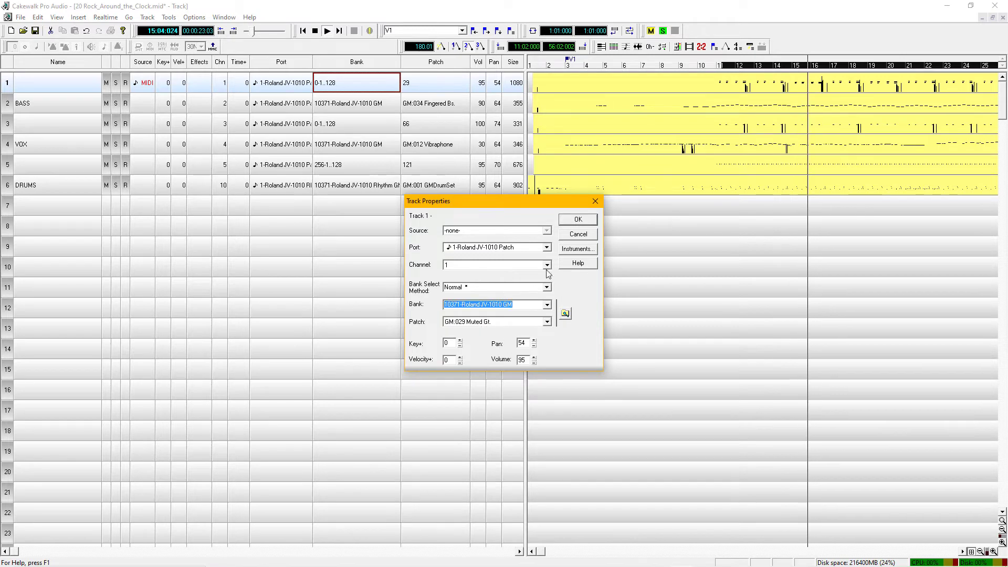
left_click(576, 220)
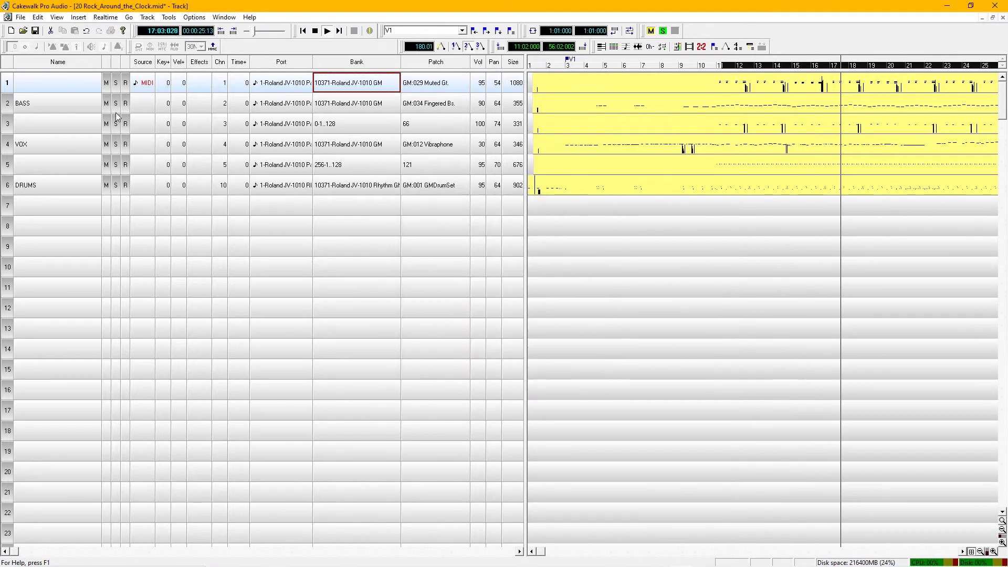
Solo track 1 briefly, then rename it Muted Gtr
left_click(116, 84)
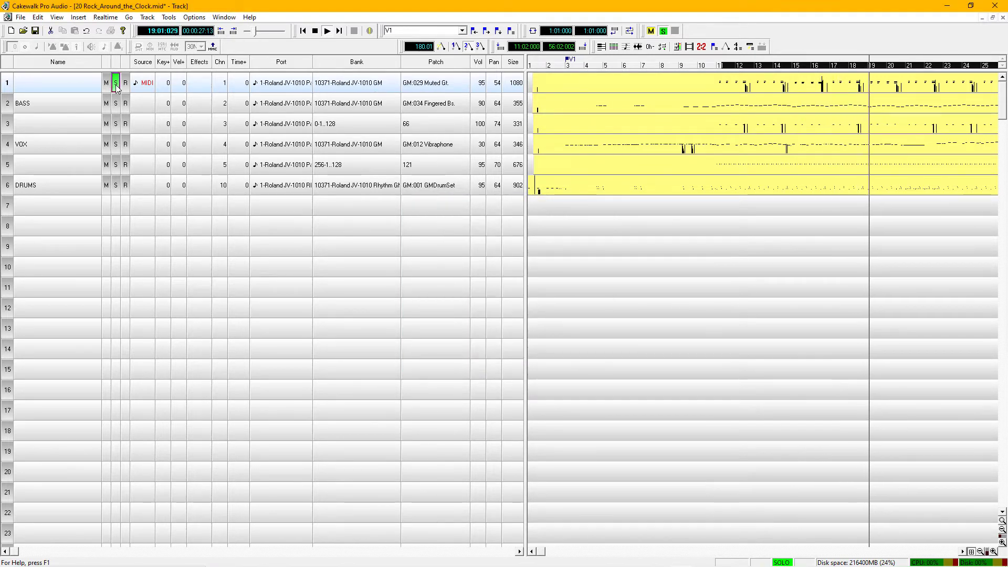
left_click(116, 84)
left_click(85, 85)
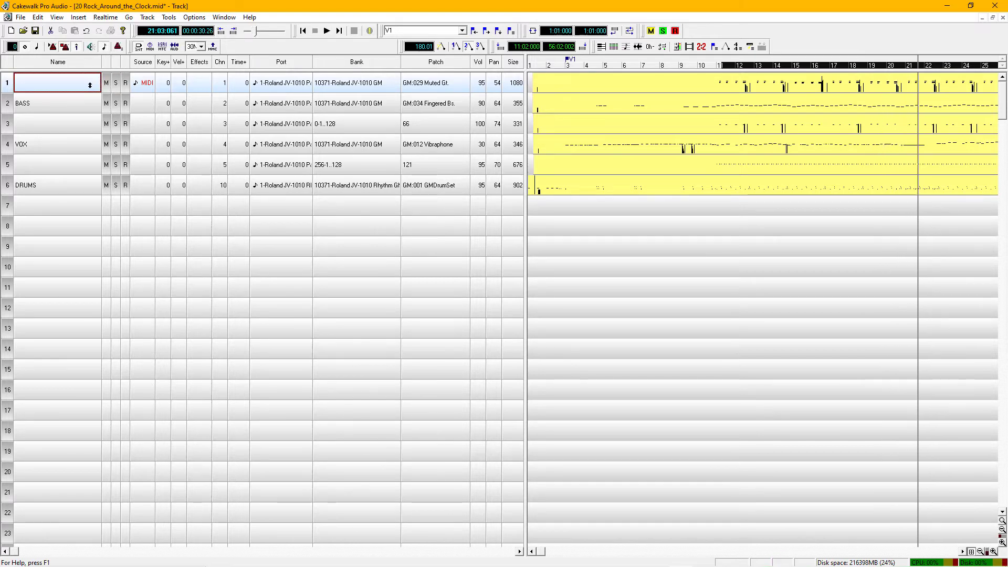
type("Muted Gtr")
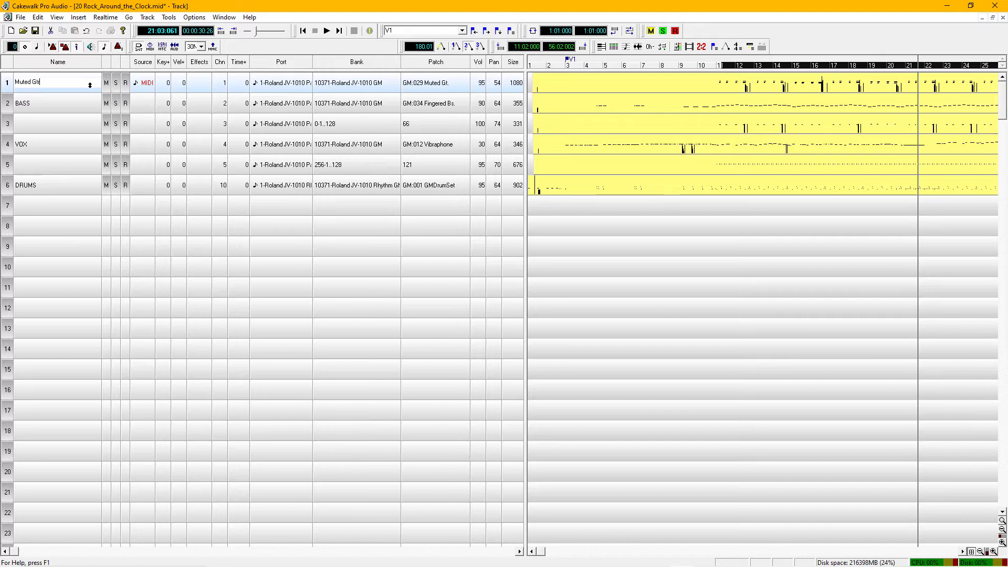
key("Return")
key("ctrl+Home")
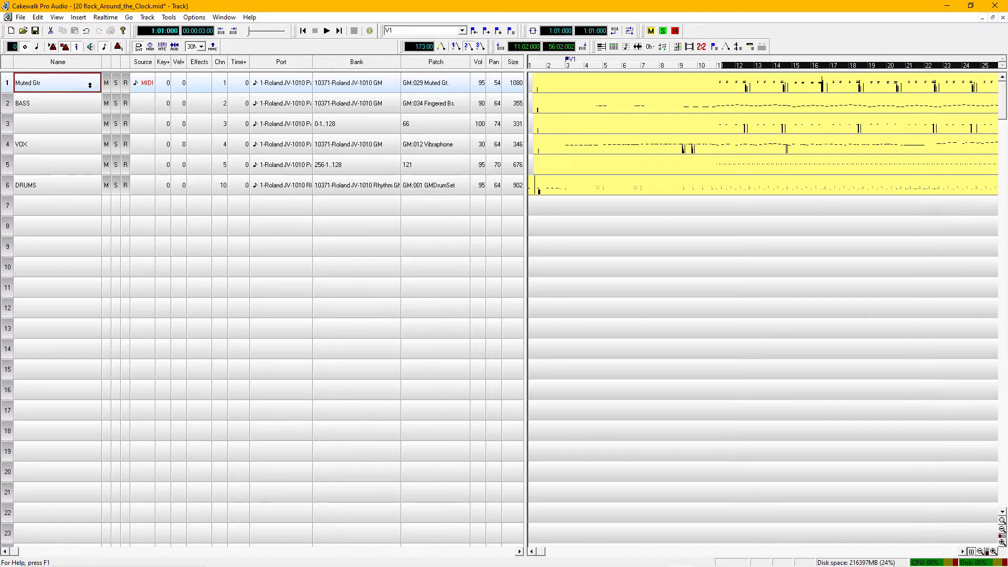
Open Track 1's Event List, then close it with Ctrl+F4 to return to the six-track overview
key("alt+8")
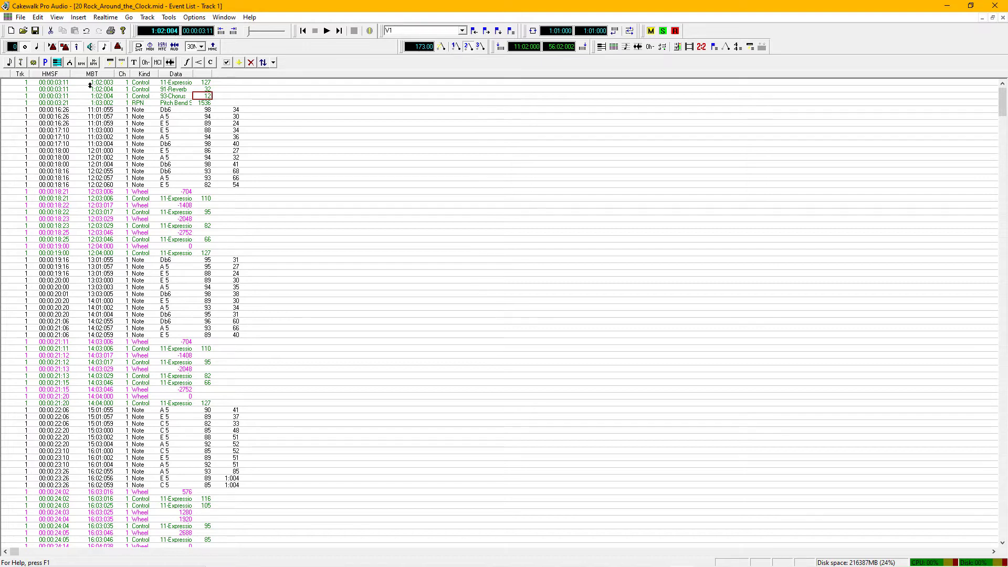
key("ctrl+F4")
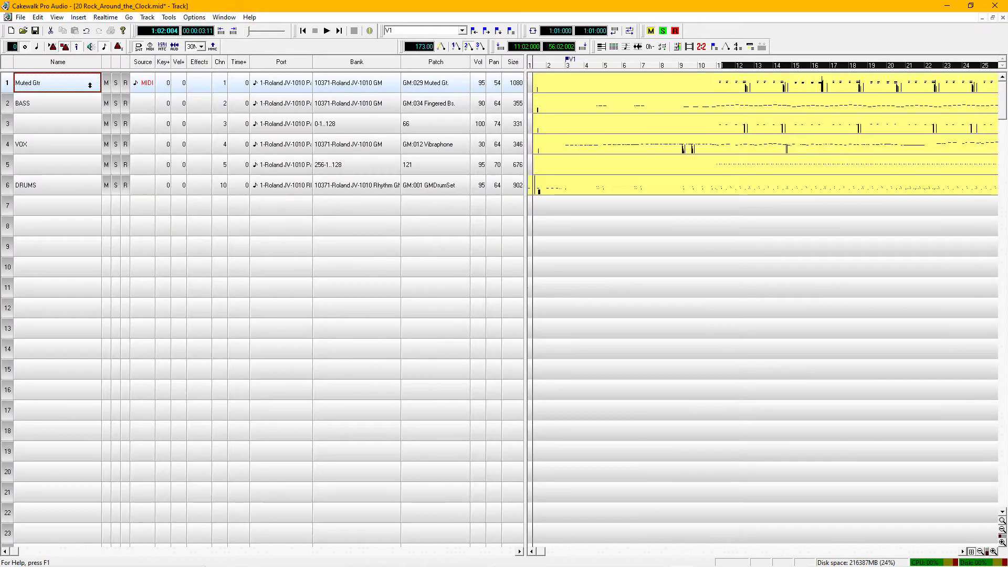
Raise Muted Gtr's volume to 105 and audition it soloed and with the band
left_click(479, 84)
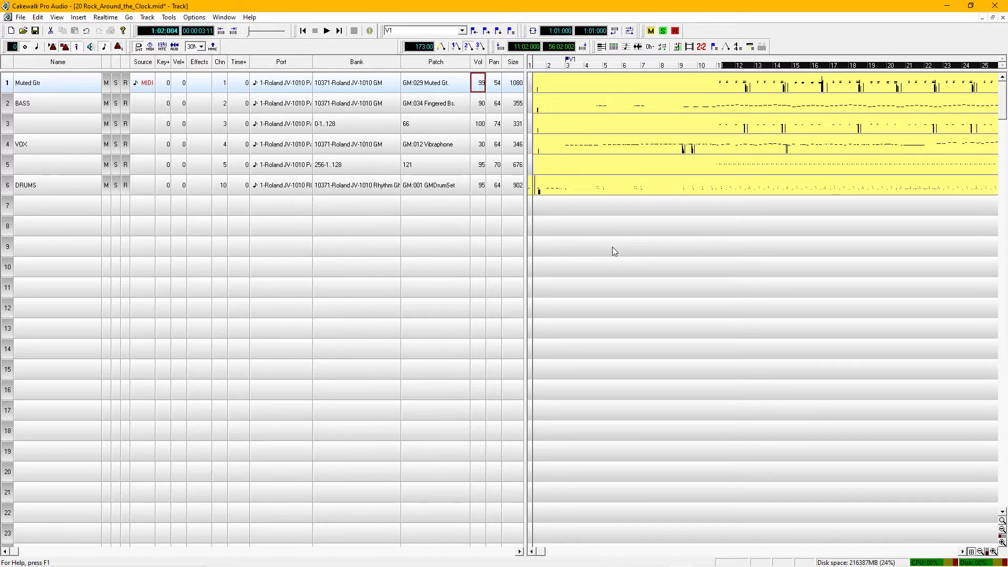
key("plus")
key("space")
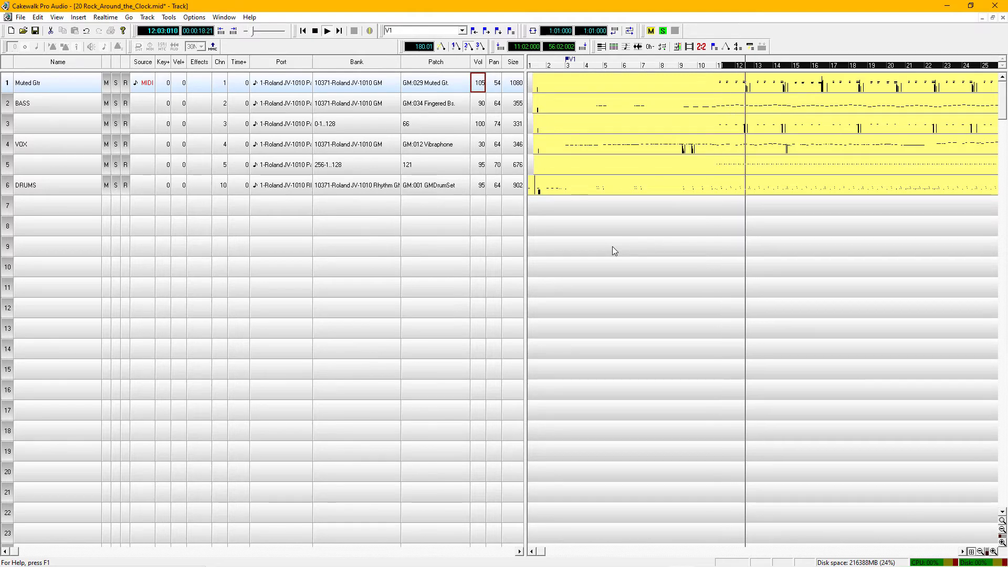
left_click(116, 84)
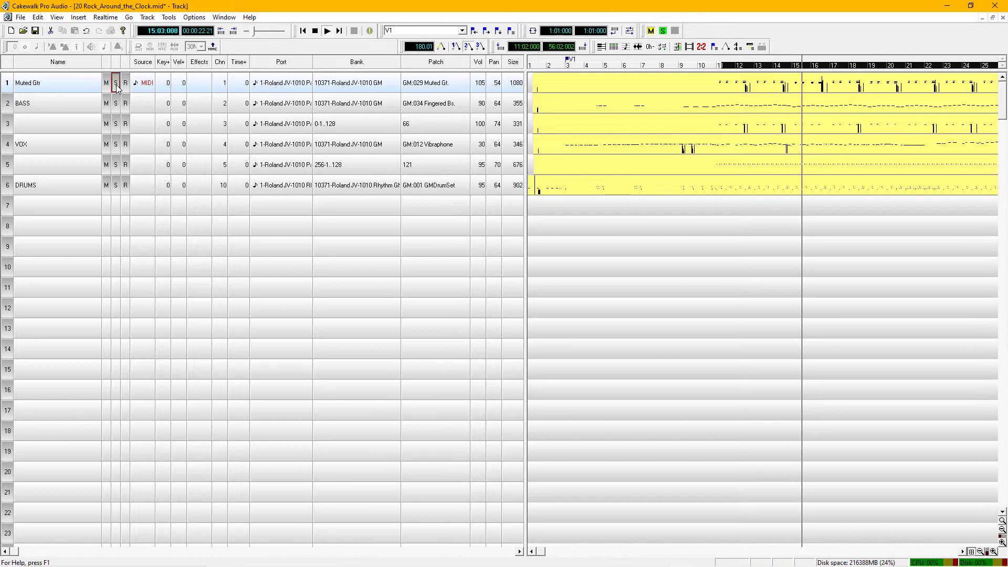
left_click(116, 84)
left_click(72, 86)
key("space")
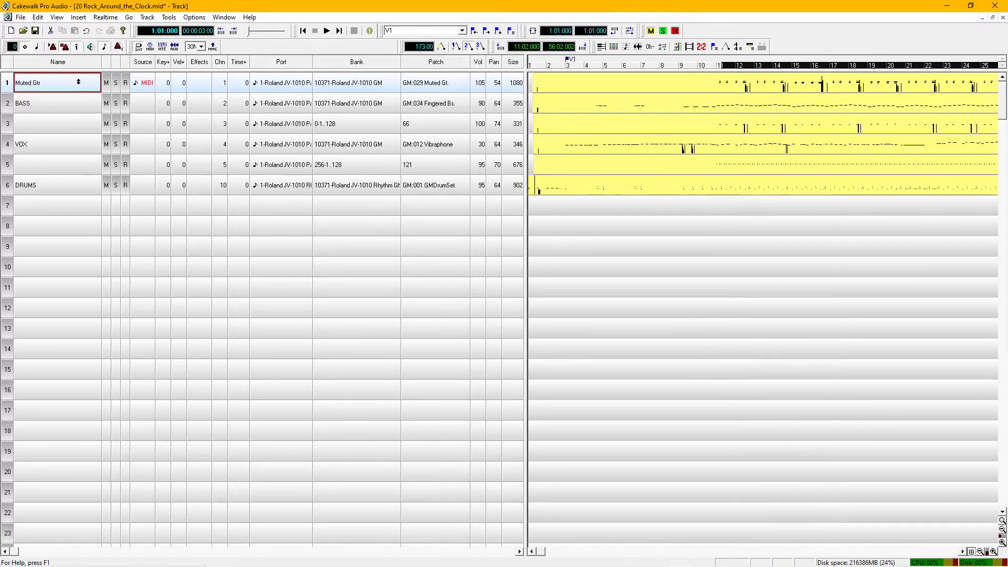
Scale every Muted Gtr event's velocity to 110 percent in its Event List, then play back
key("alt+8")
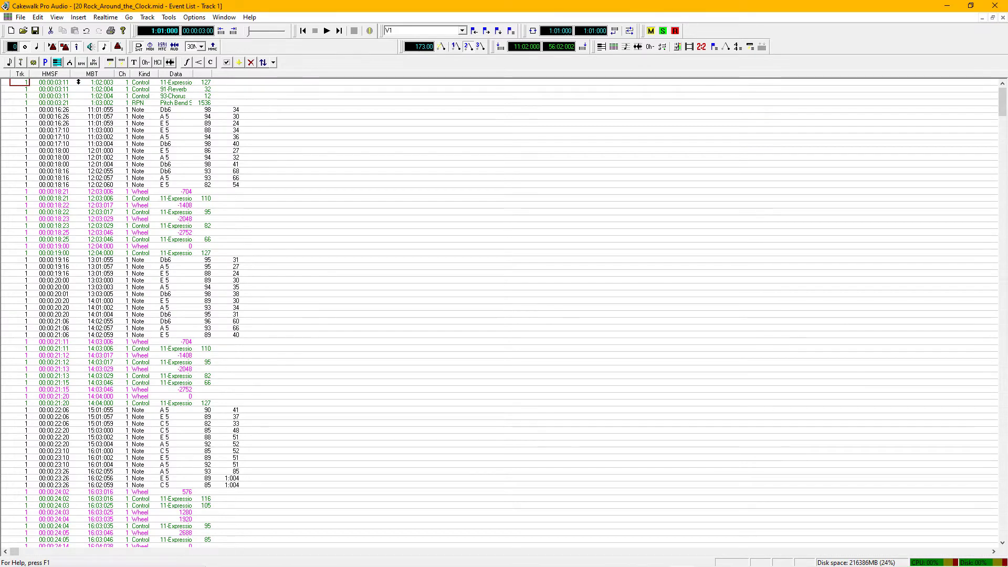
key("ctrl+shift+End")
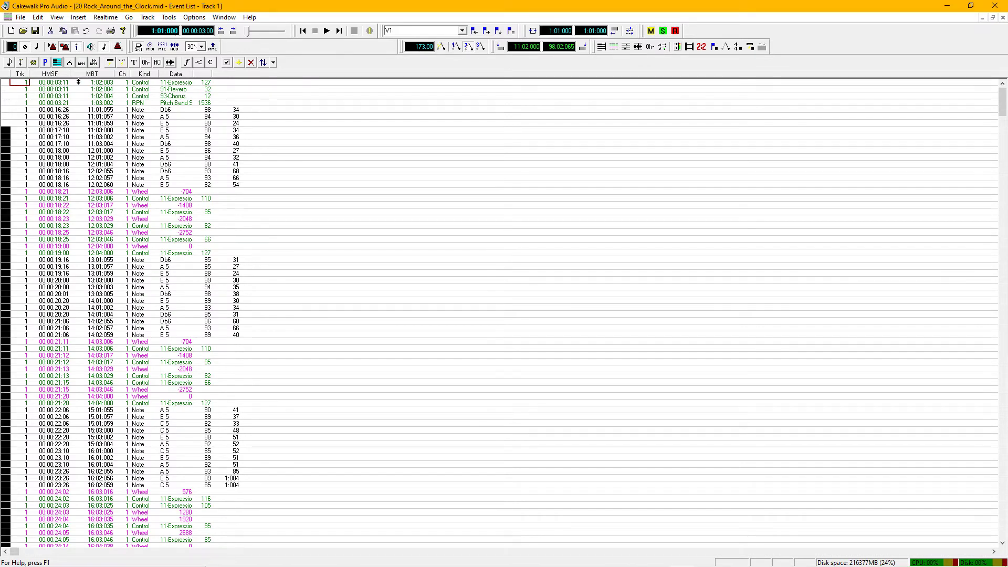
key("ctrl+a")
left_click(36, 19)
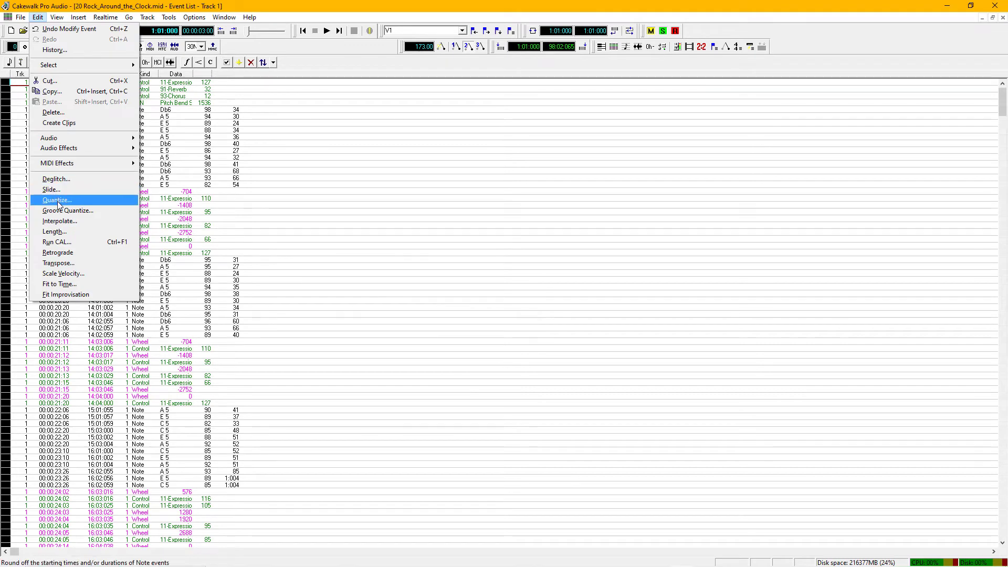
left_click(67, 274)
left_click_drag(503, 262, 486, 204)
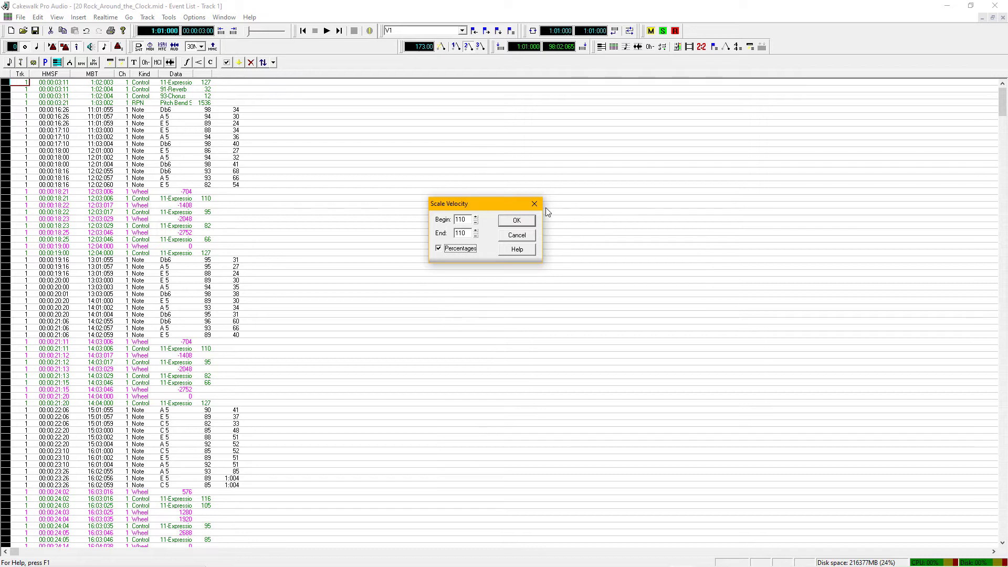
left_click(517, 220)
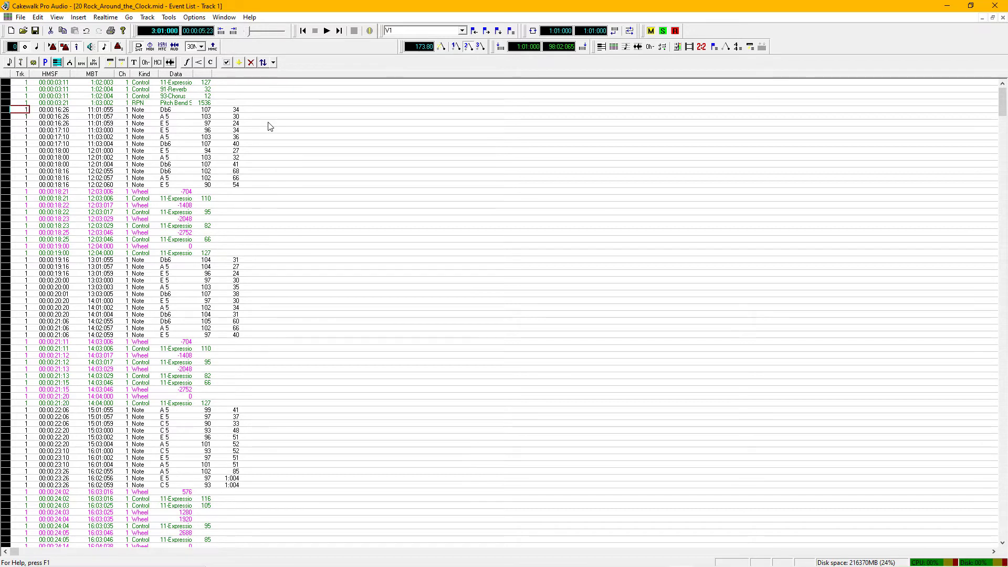
key("space")
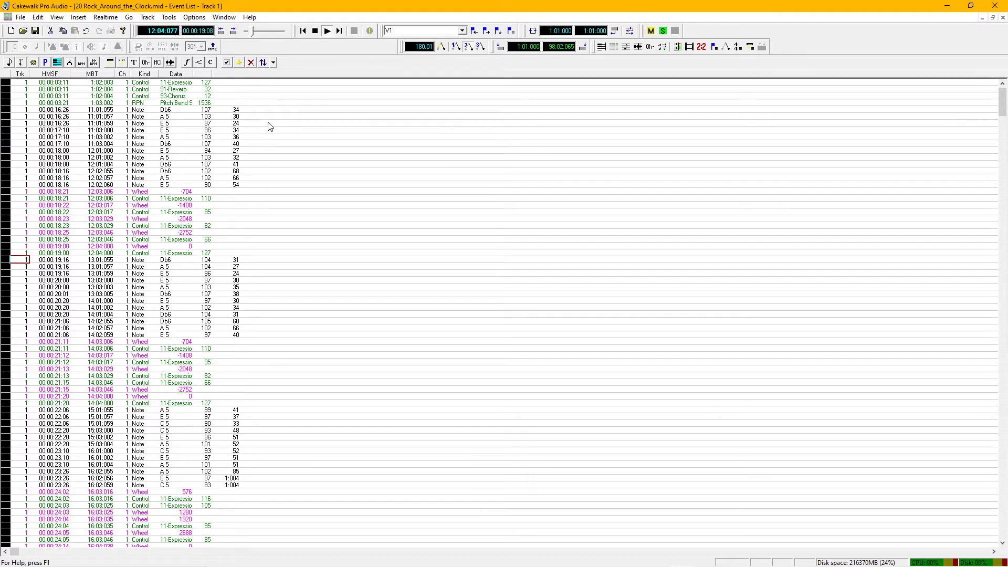
key("ctrl+F4")
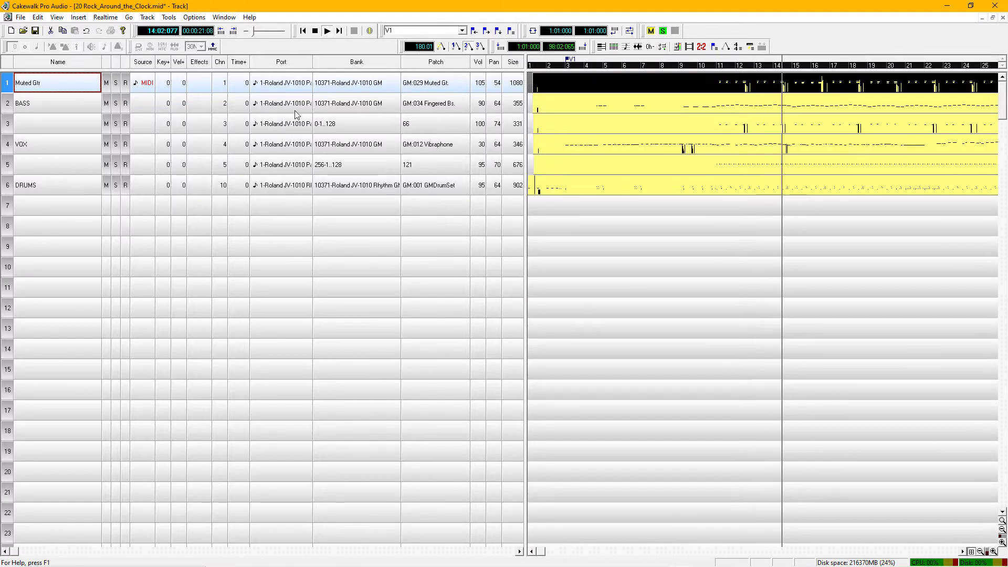
Put track 3 on the 10371-Roland JV-1010 GM bank with the GM:066 Alto Sax patch
left_click(450, 88)
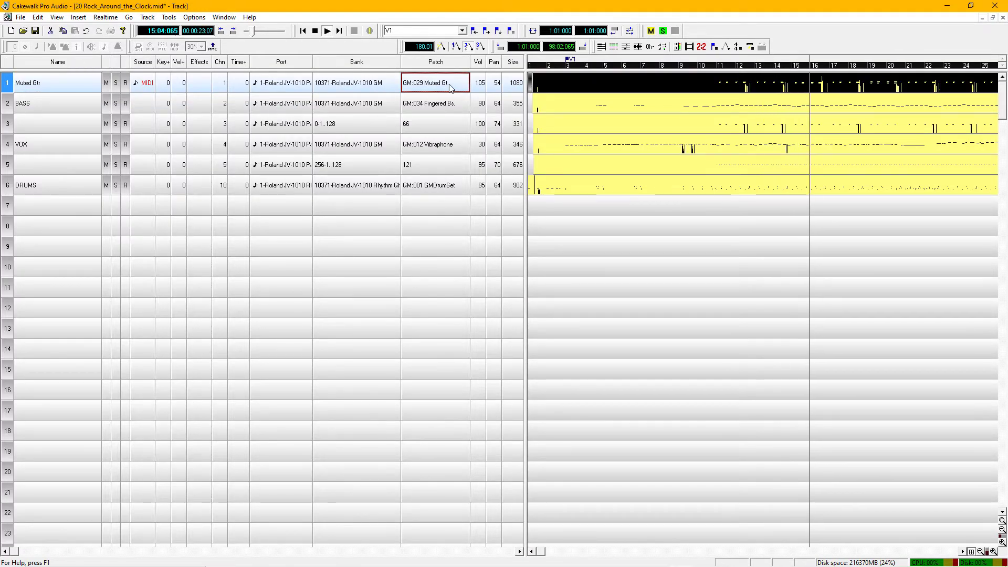
left_click(446, 103)
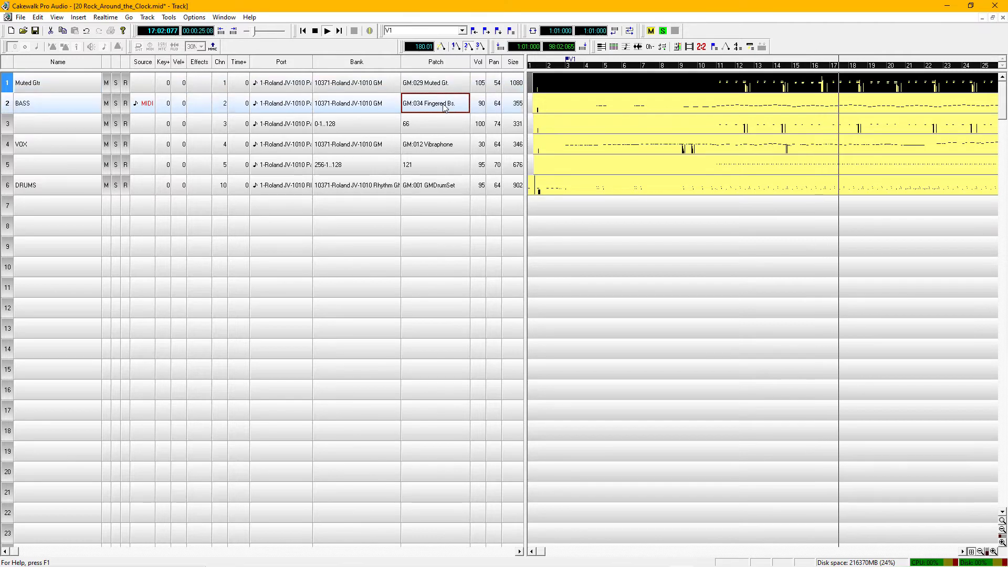
left_click(437, 124)
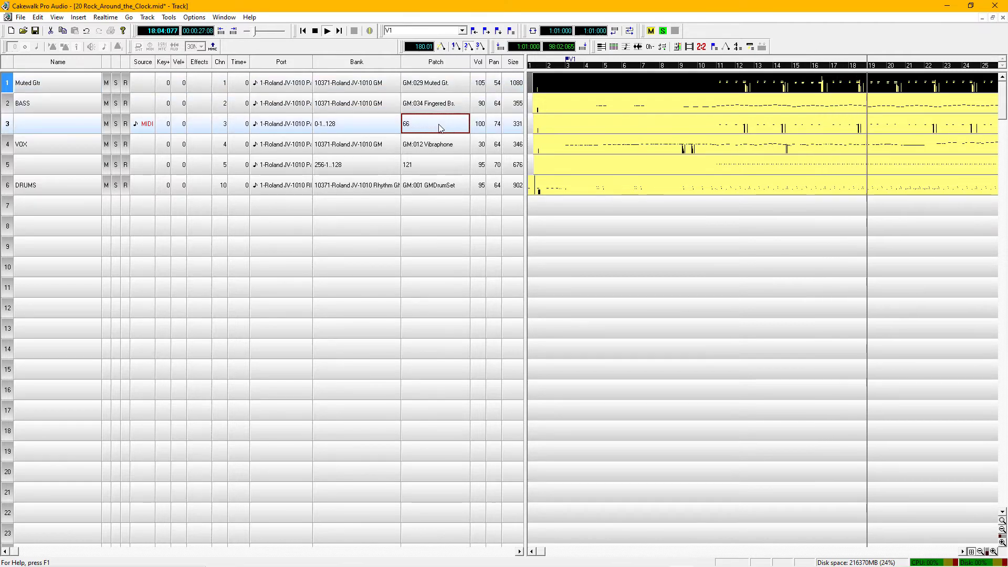
double_click(361, 128)
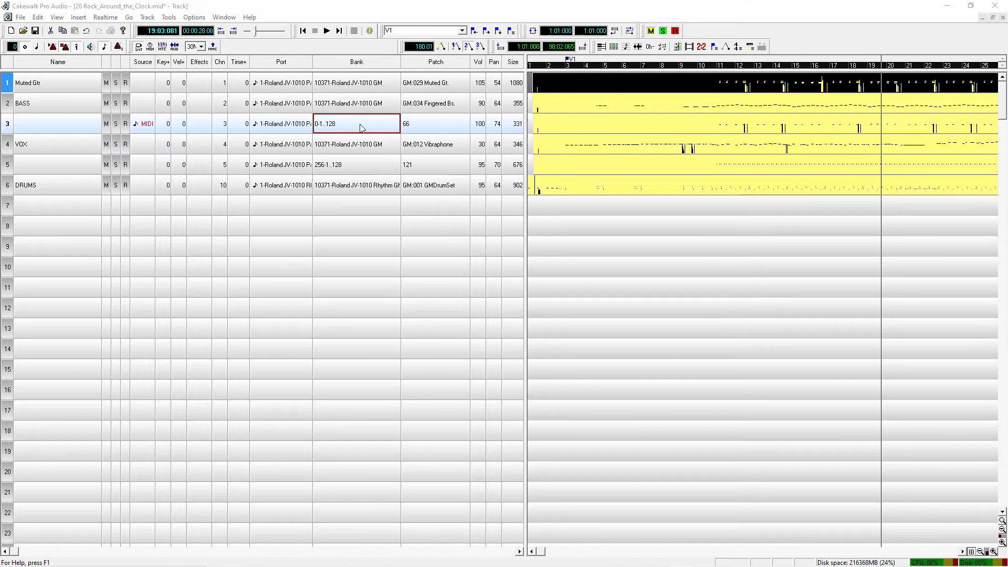
left_click(547, 305)
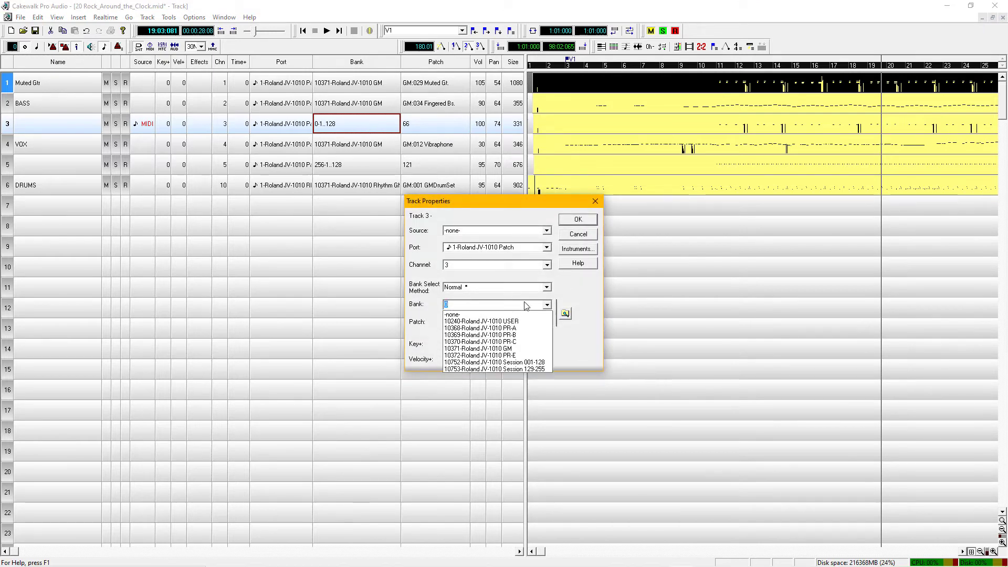
left_click(508, 351)
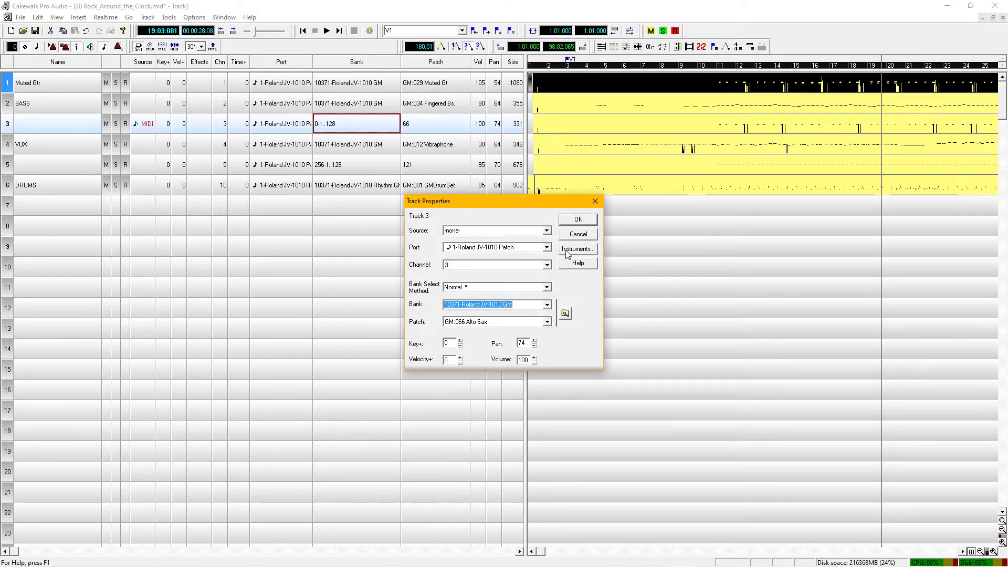
left_click(574, 223)
Put track 5 on the 10371-Roland JV-1010 GM bank with the GM:121 Gt.FretNoise patch
left_click(366, 168)
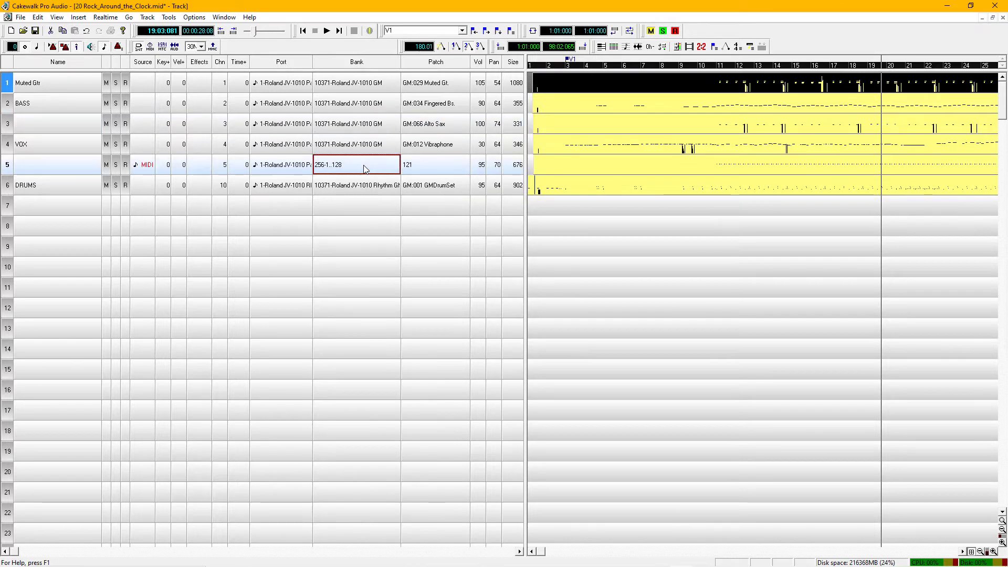
double_click(366, 168)
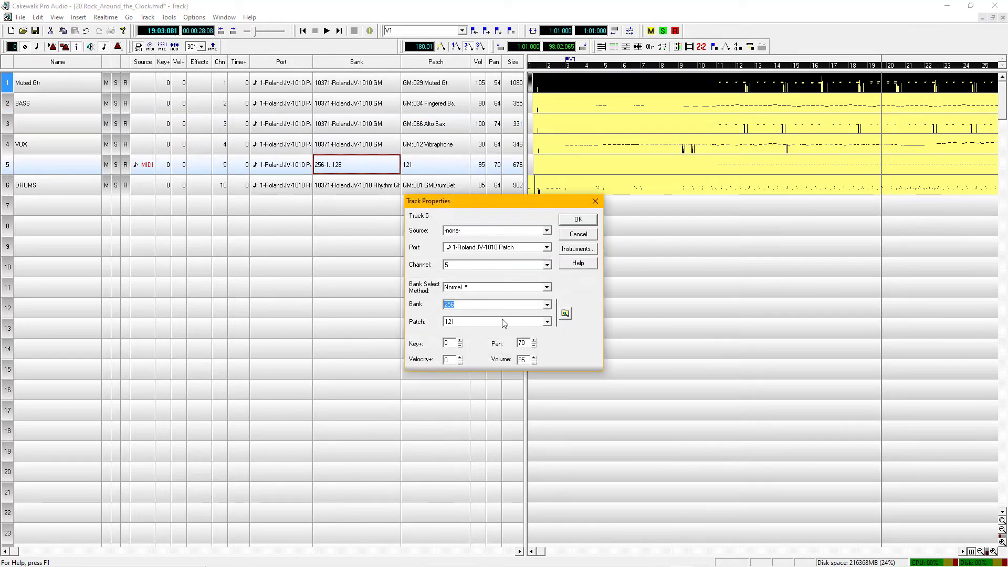
left_click(547, 306)
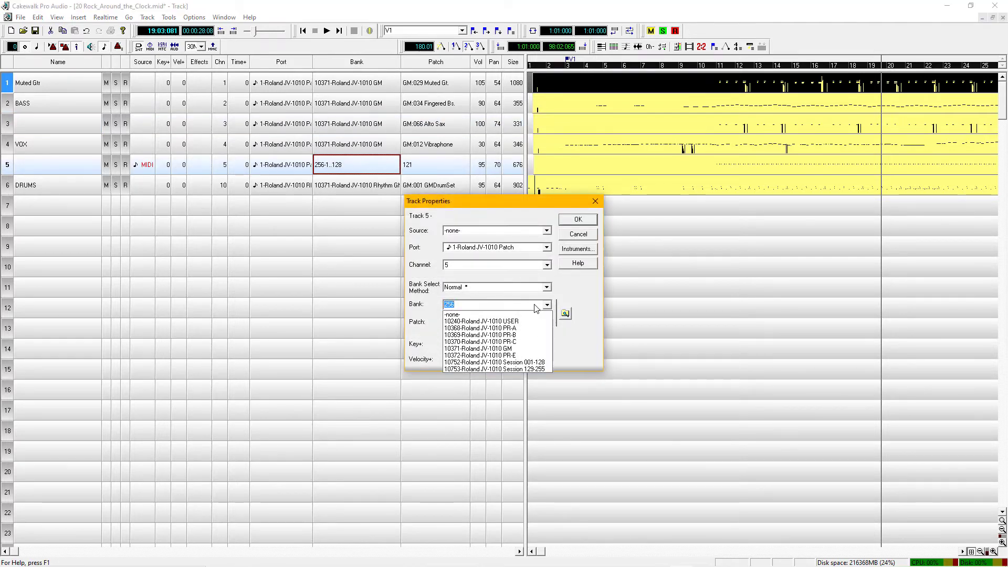
left_click(500, 353)
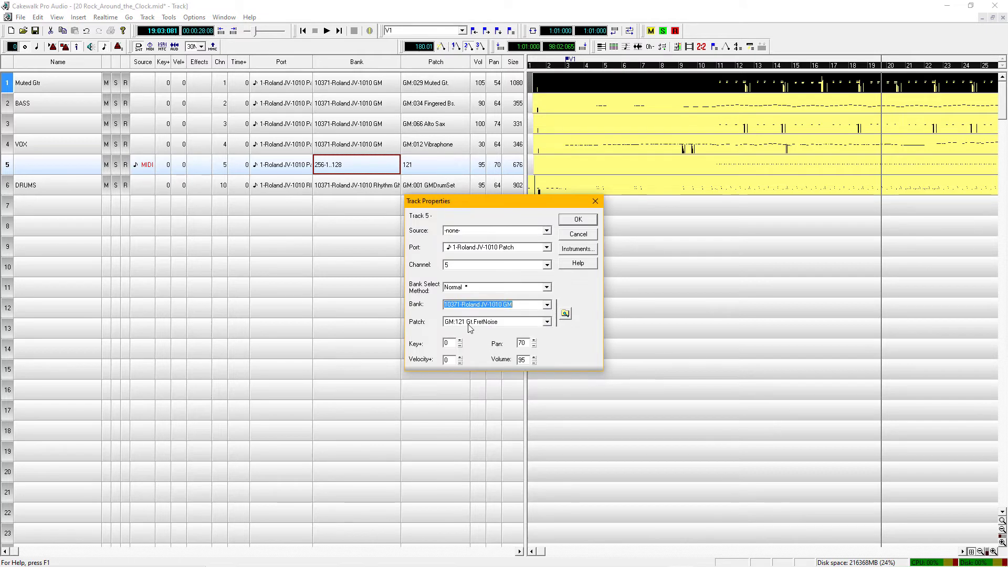
left_click(578, 220)
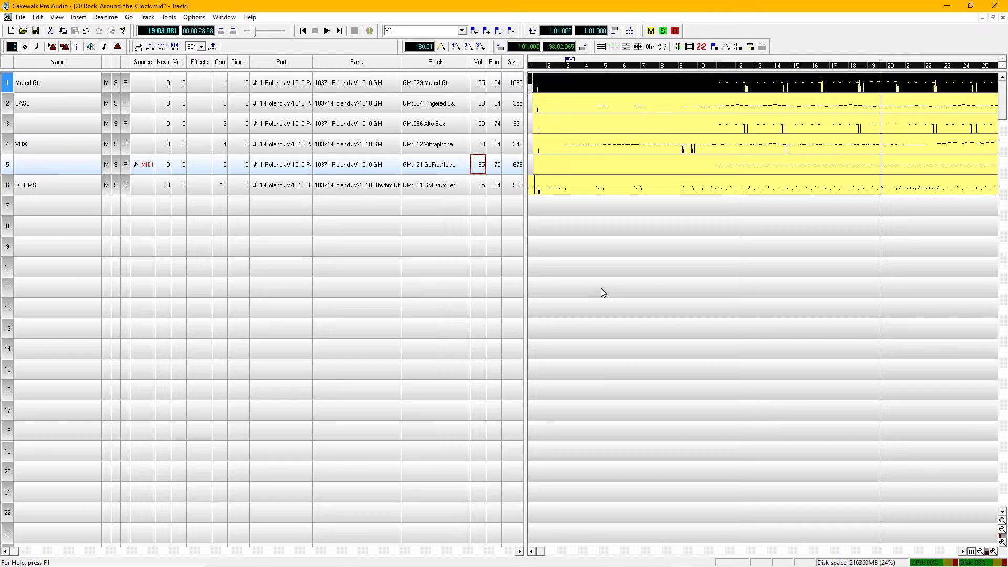
Lower track 5's volume to 75 and play the song from bar 11
type("75")
key("Return")
key("ctrl+Page_Up")
key("ctrl+Page_Up")
key("ctrl+Page_Up")
key("ctrl+Page_Up")
key("ctrl+Page_Up")
key("ctrl+Page_Up")
key("ctrl+Page_Up")
key("ctrl+Page_Up")
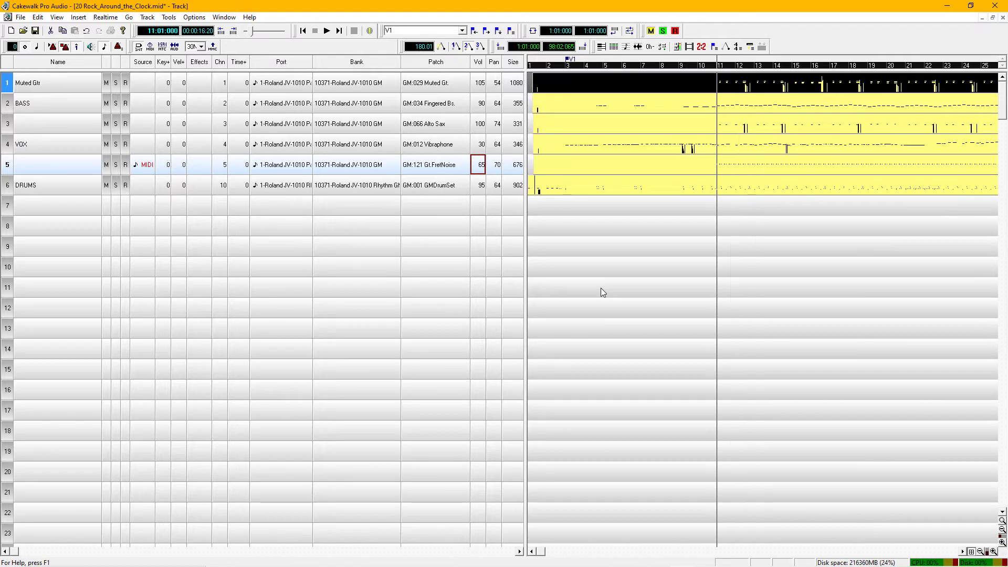
key("space")
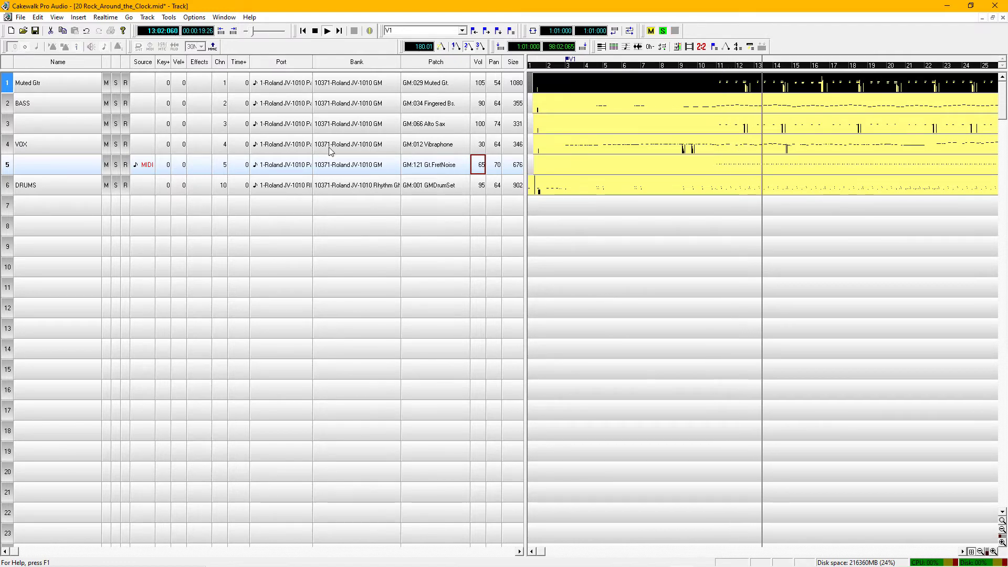
Name track 3 SAX
left_click(100, 121)
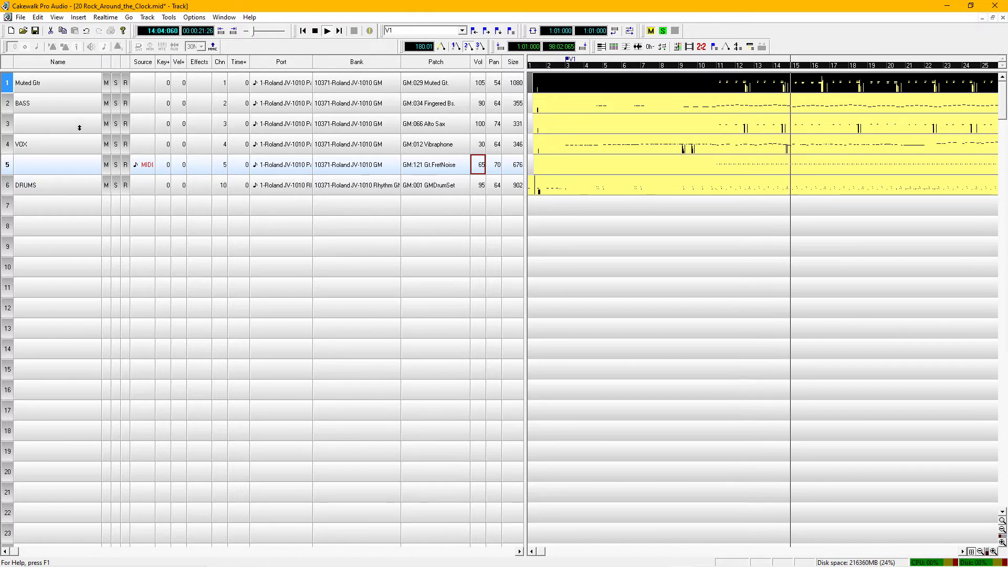
left_click(100, 121)
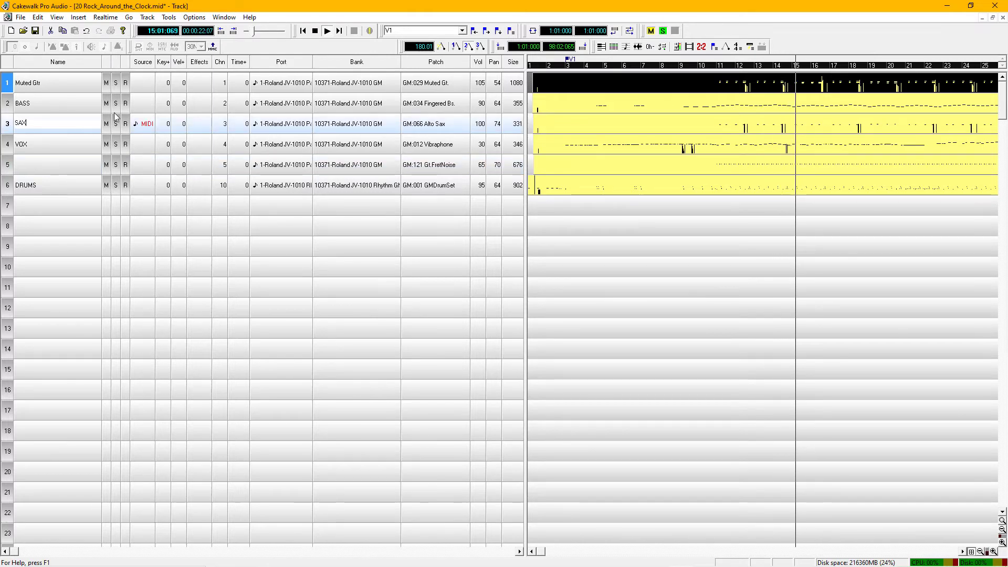
key("Return")
key("Down")
key("Down")
key("Down")
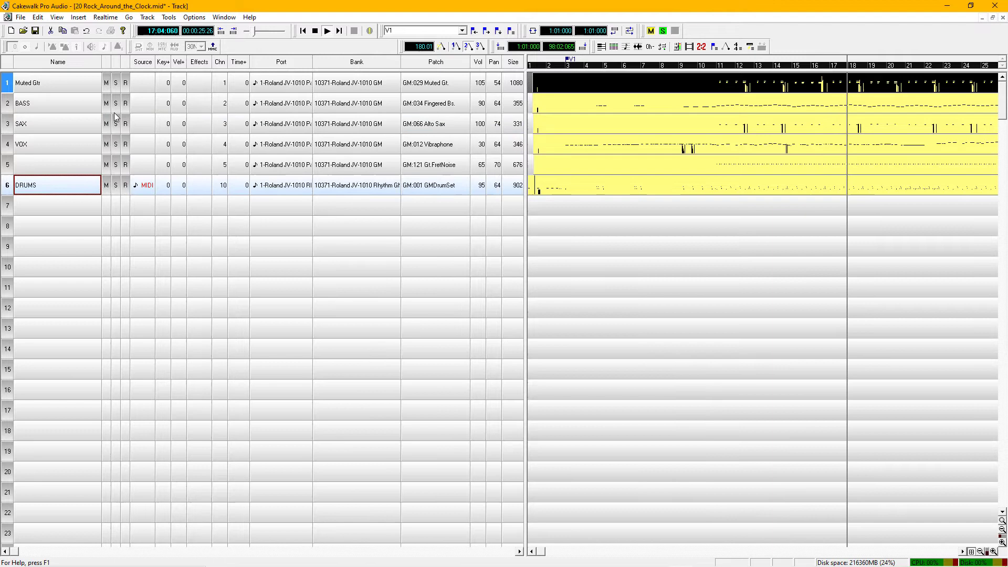
key("Up")
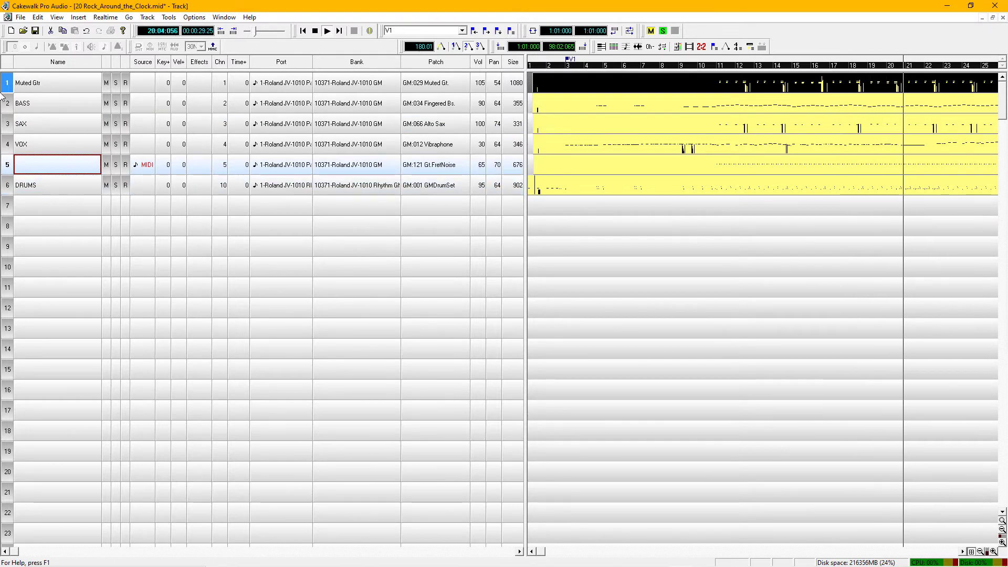
left_click(53, 83)
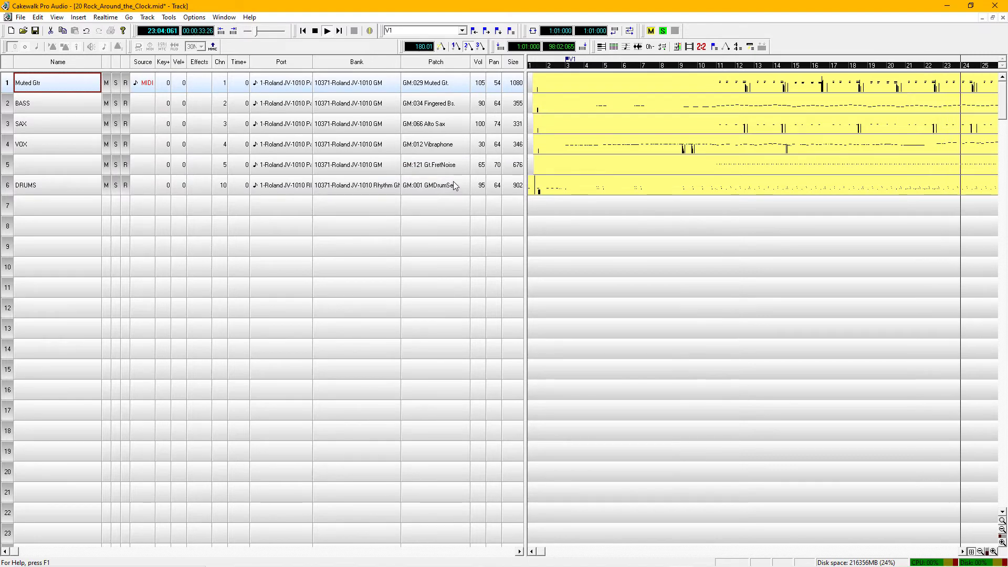
Add a marker at bar 23 and resume playback from there
key("space")
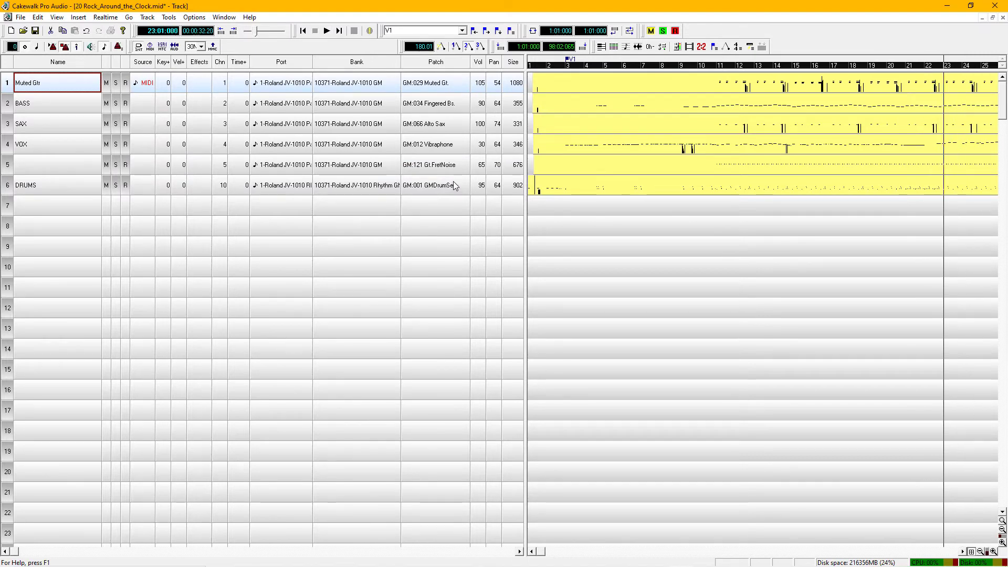
key("F11")
key("Return")
key("space")
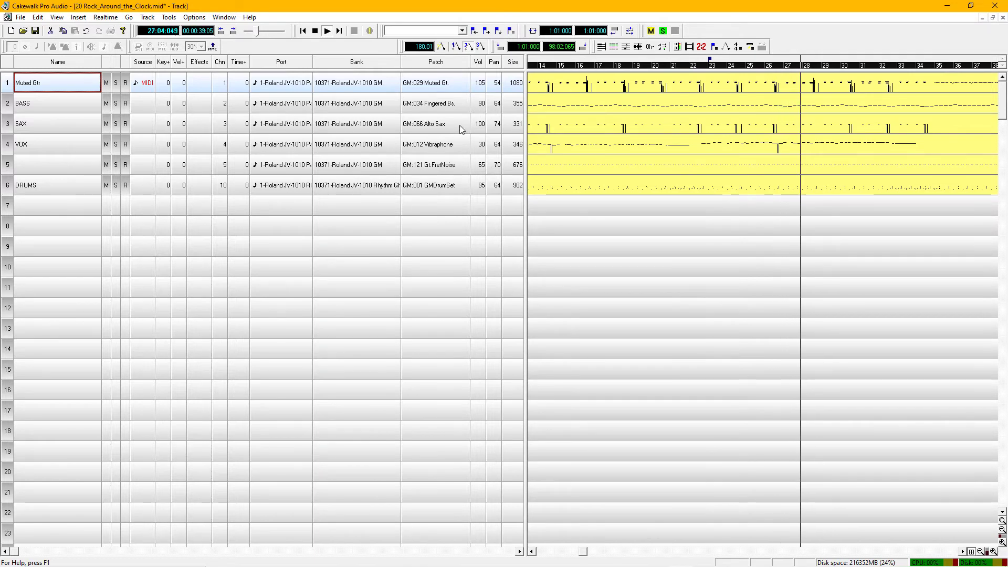
left_click(458, 106)
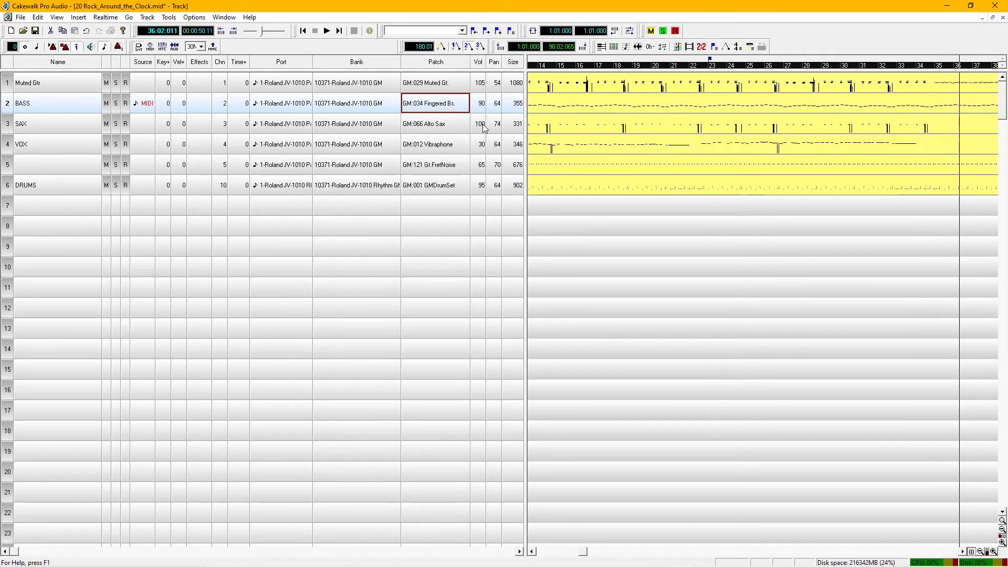
Add a marker named Solo at bar 35 and start playback from there
key("ctrl+Page_Up")
key("ctrl+Page_Up")
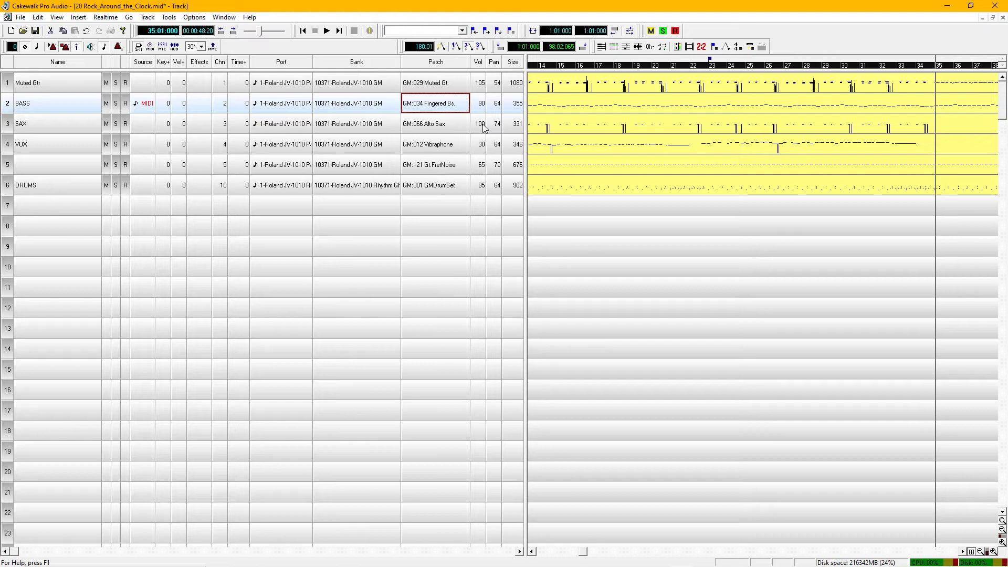
key("F11")
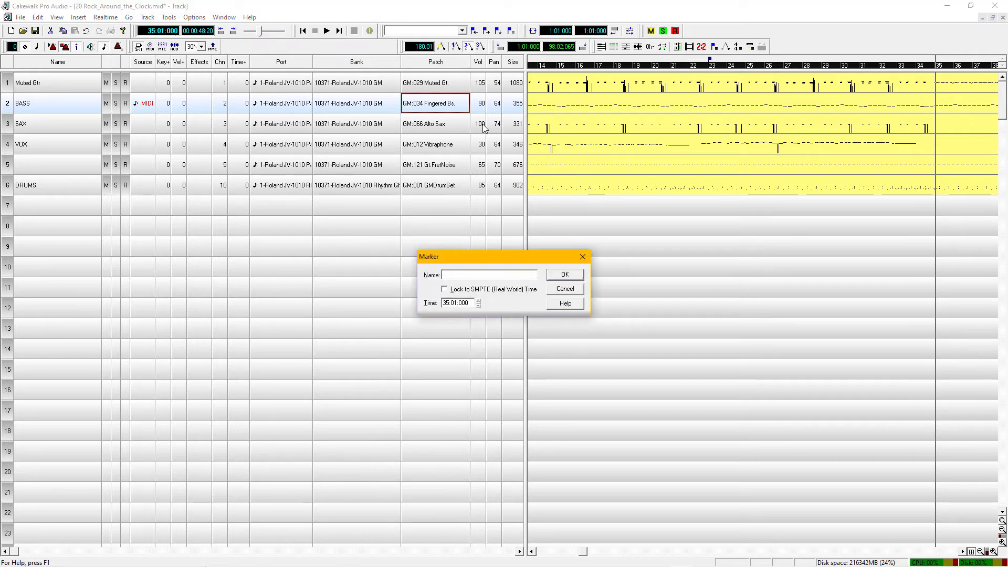
key("Return")
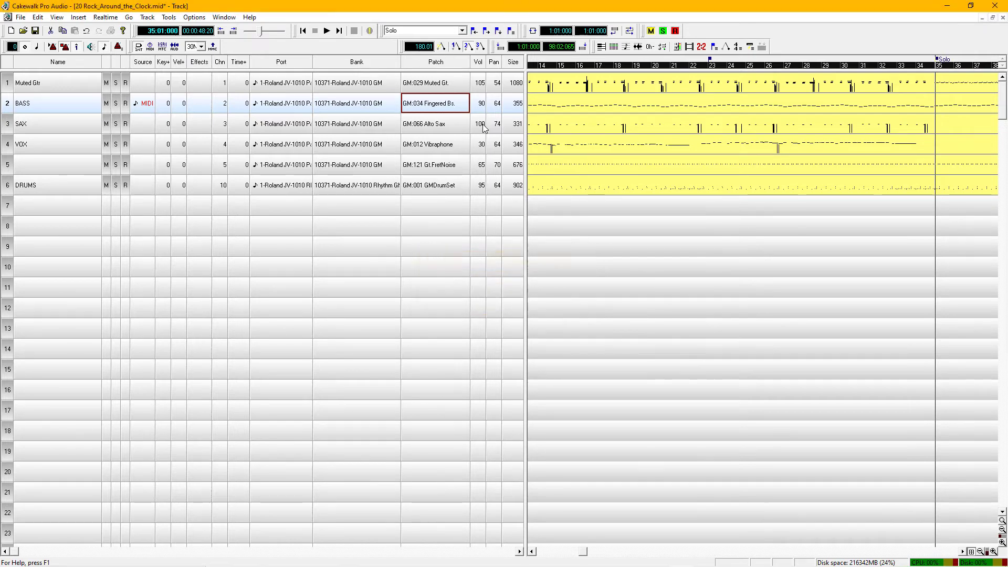
key("space")
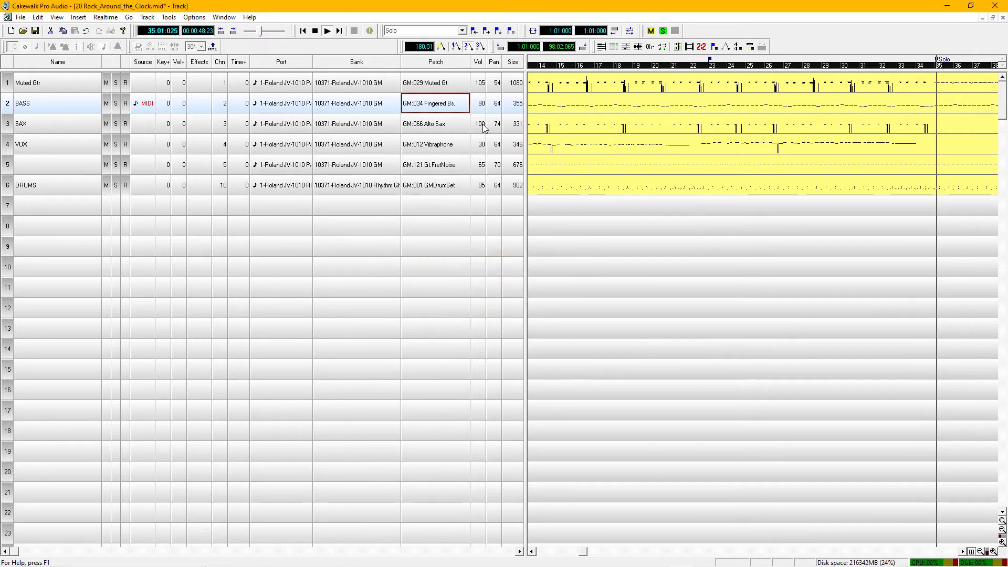
Give the Muted Gtr track the GM:027 Jazz Gt patch at volume 95
left_click(450, 90)
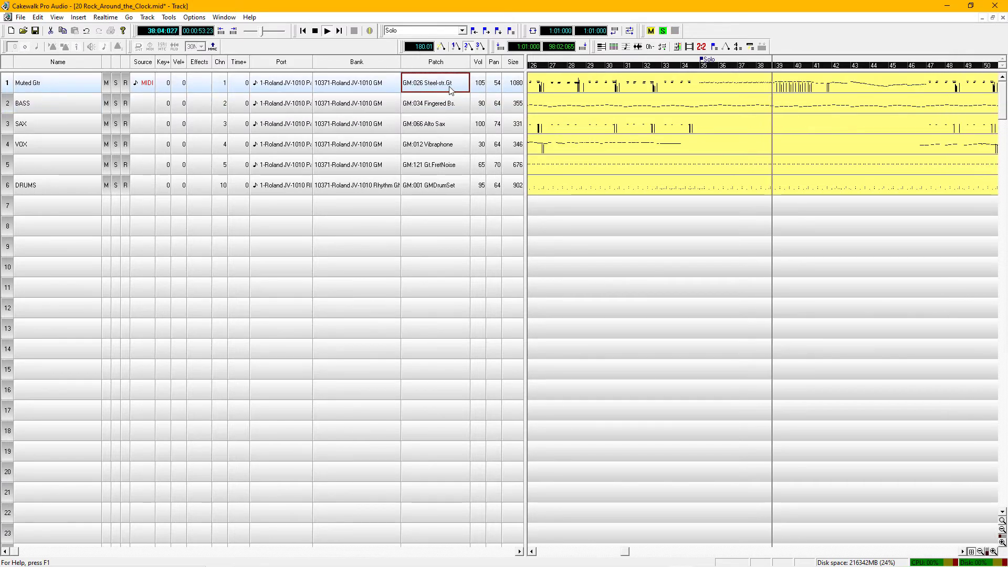
key("Right")
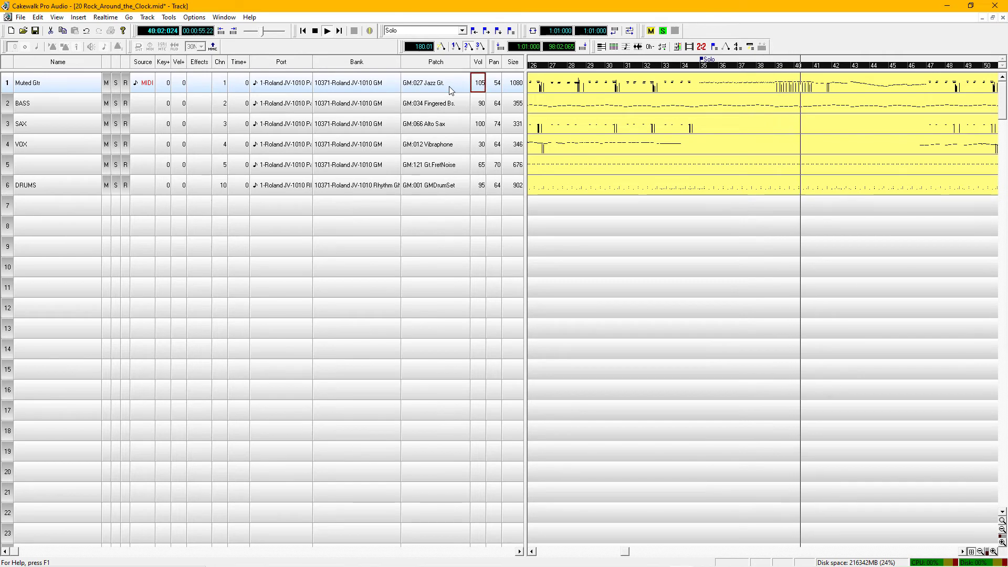
type("85")
key("Return")
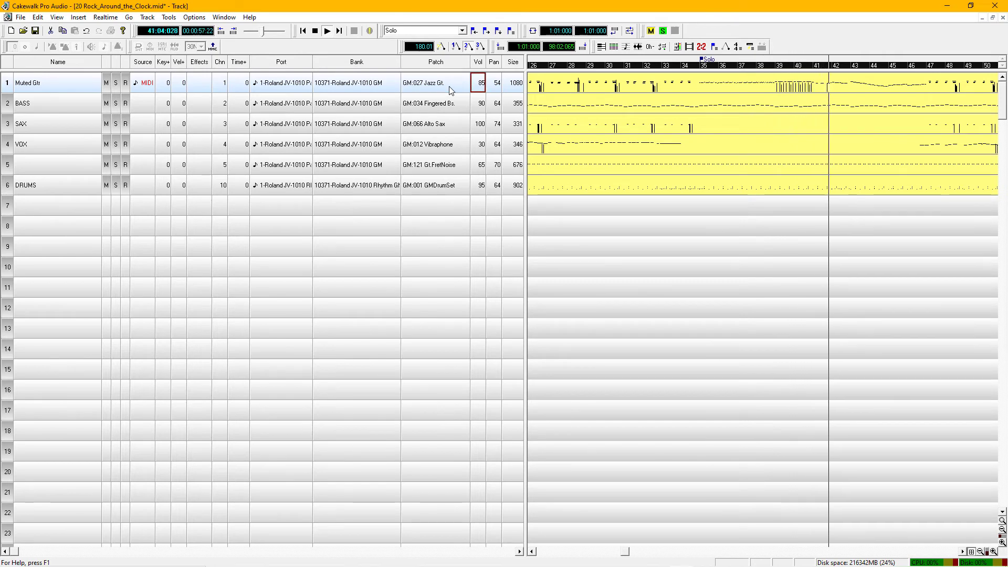
type("95")
key("Return")
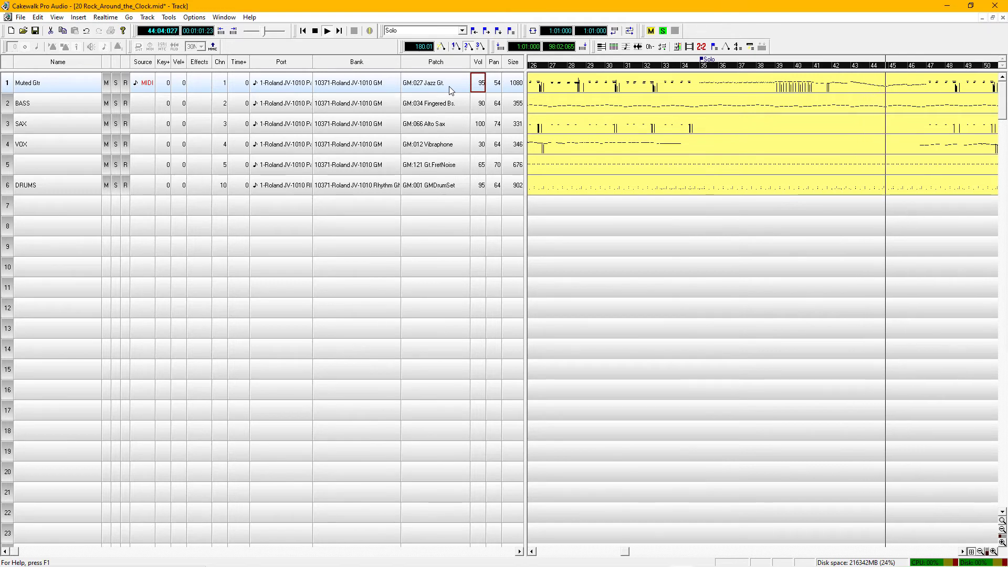
left_click(74, 83)
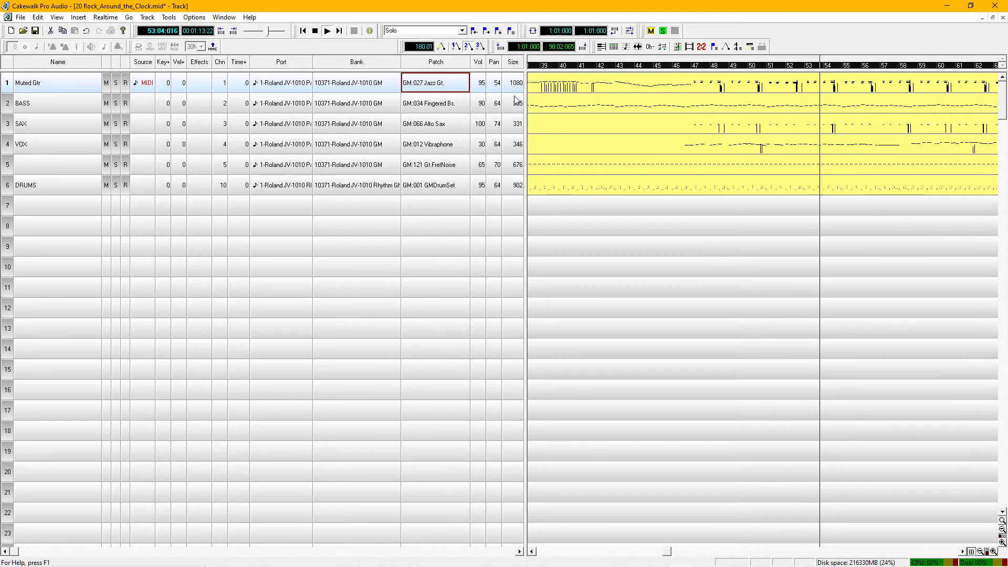
left_click(446, 187)
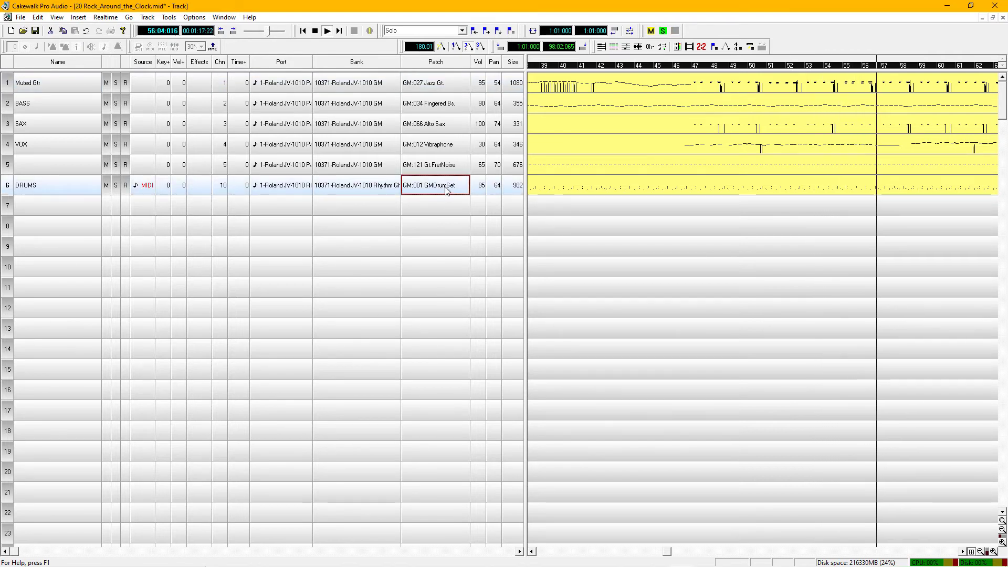
Lower the BASS volume from 90 to 80 and stop playback back at 1:01:000
left_click(444, 145)
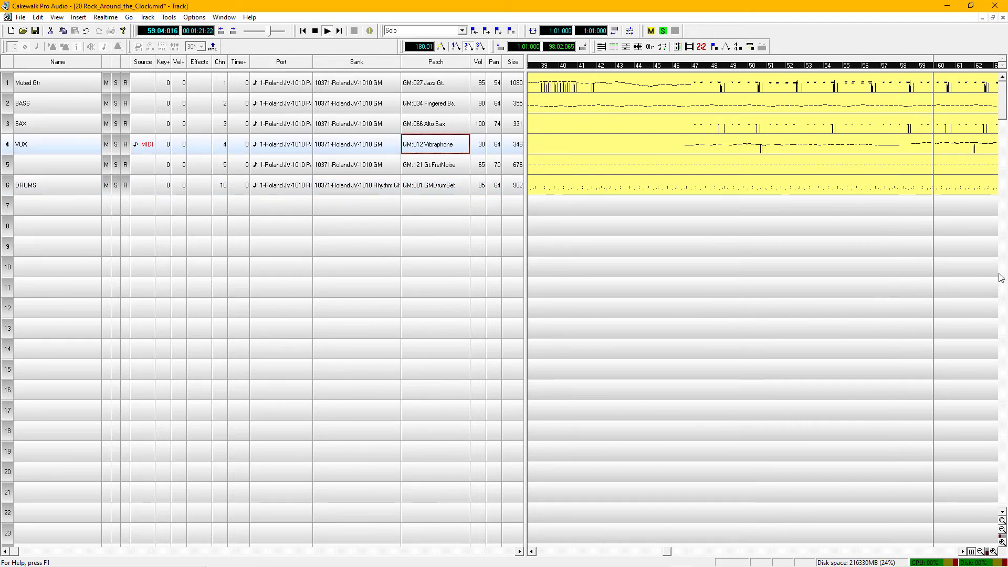
left_click(479, 106)
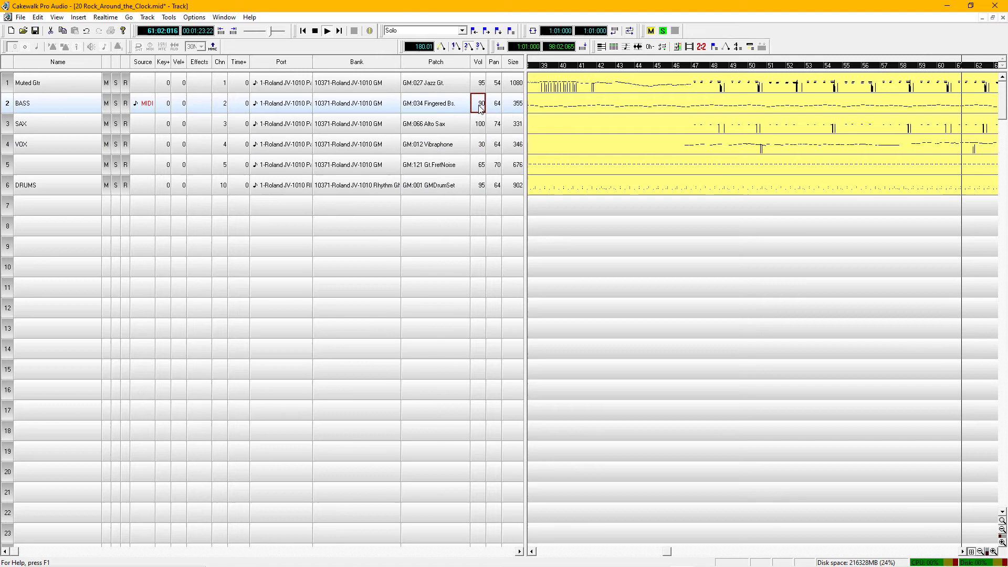
type("80")
key("Return")
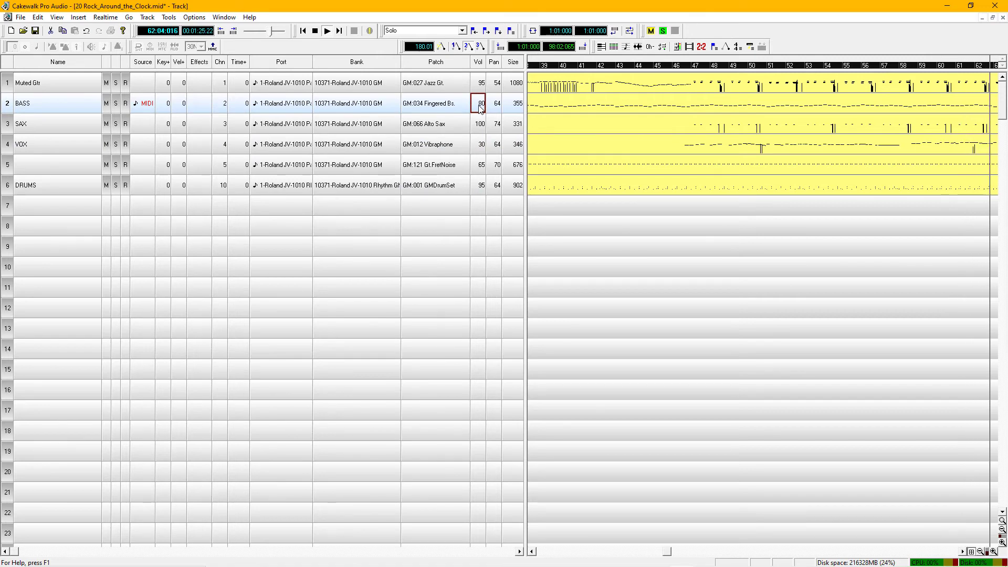
left_click(81, 105)
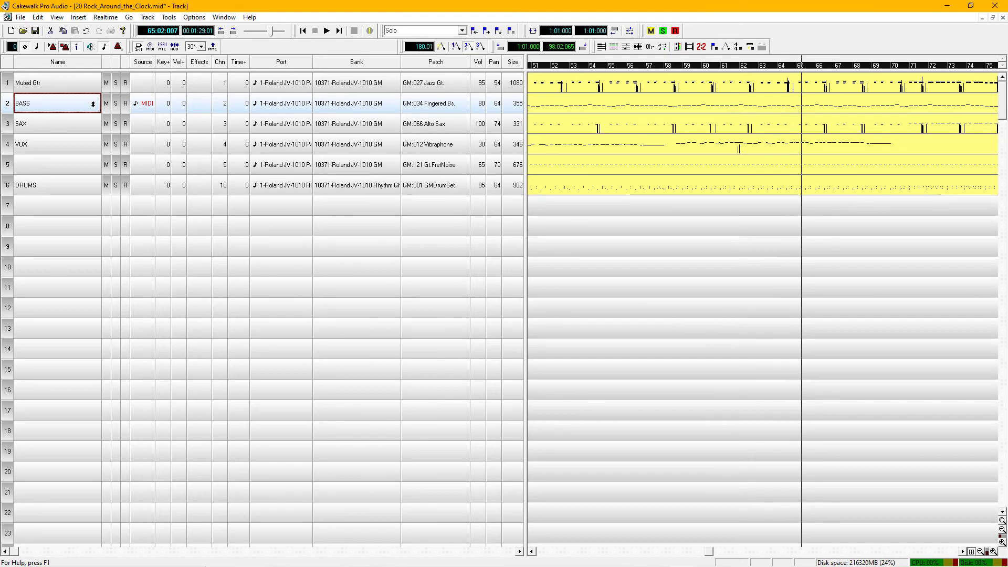
key("space")
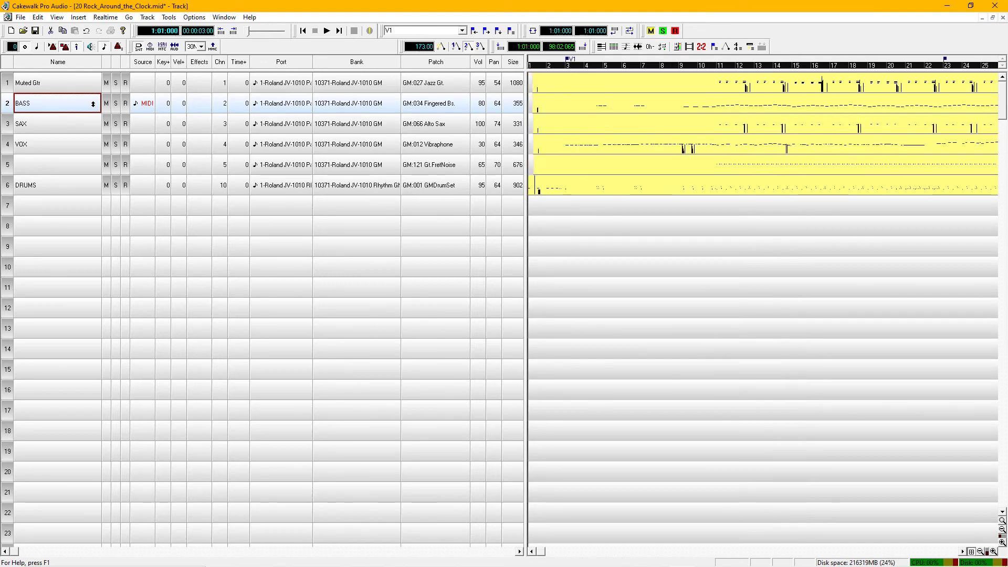
Delete the two NRPN rows from BASS's event list, audition the part, then show Meter/Key
key("alt+8")
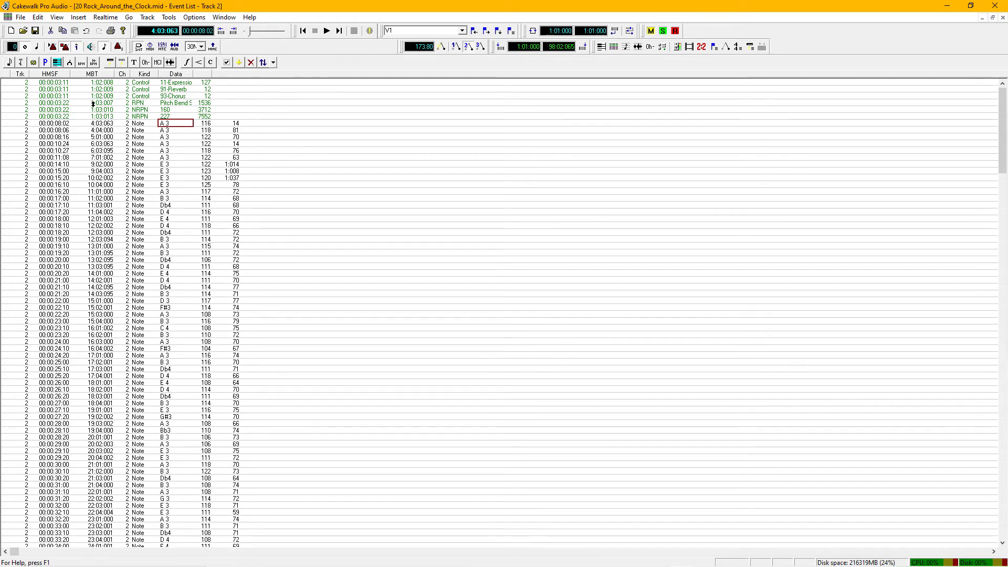
key("Delete")
key("Delete")
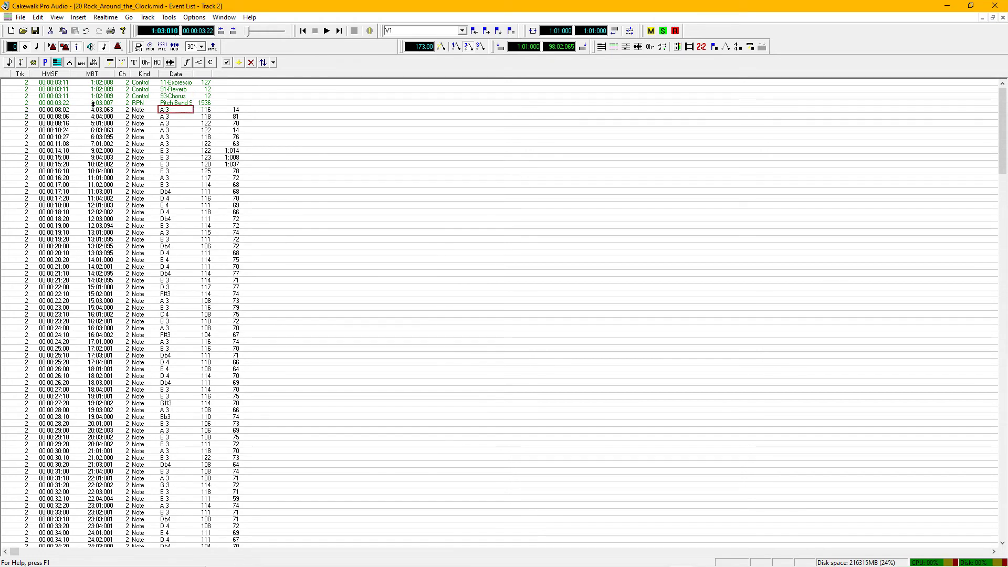
key("space")
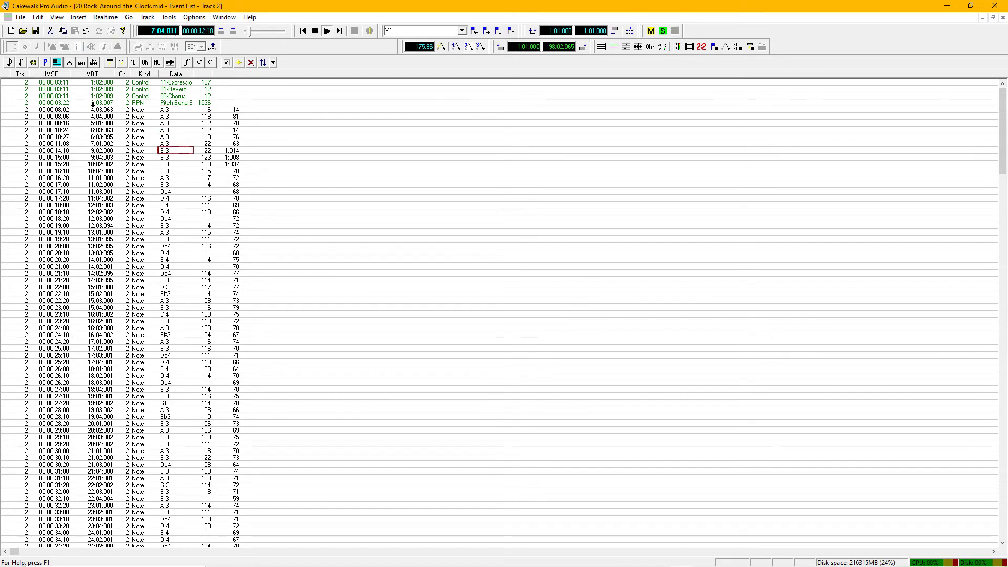
key("space")
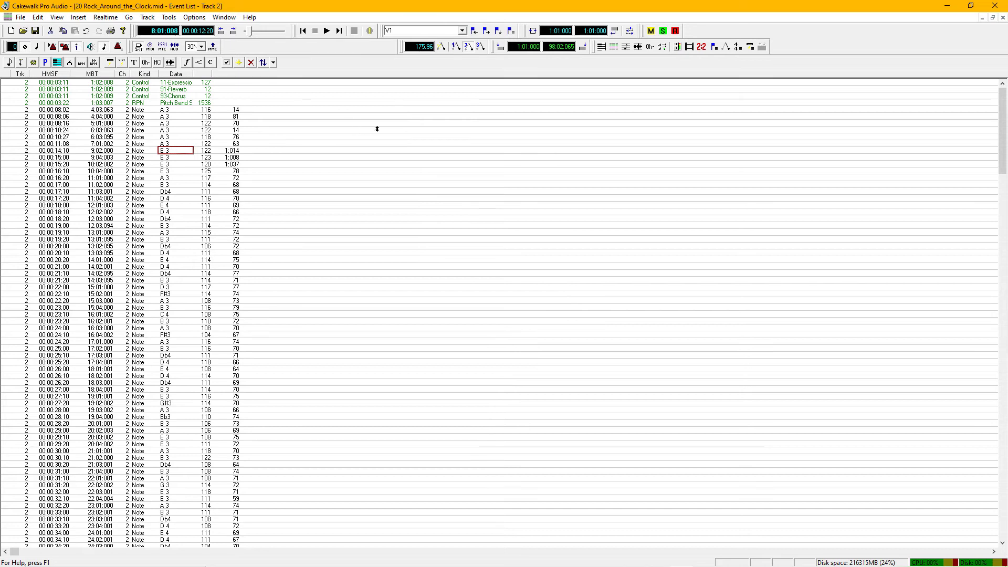
left_click(737, 48)
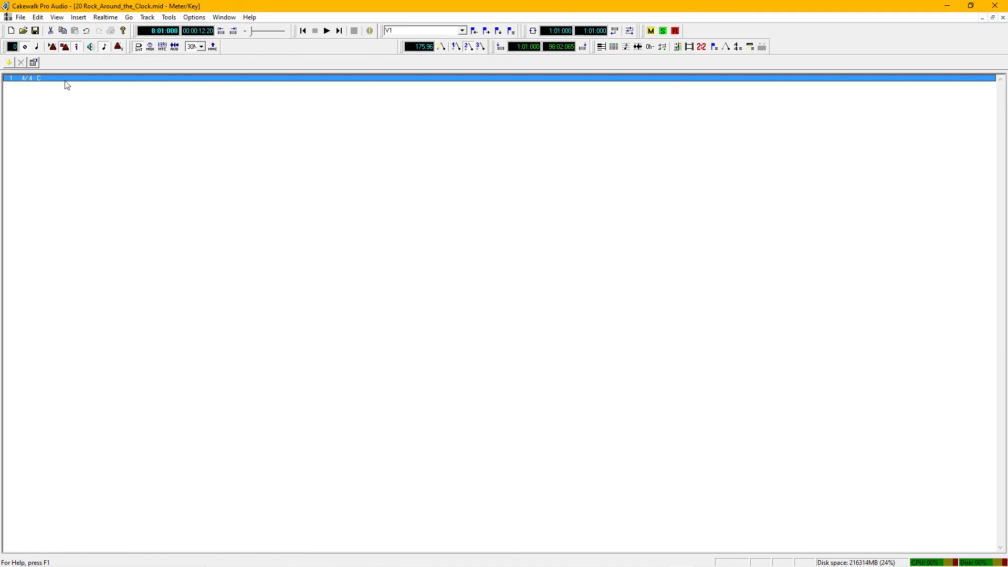
Set measure 1's key signature to 3 Sharps (A) in 4/4 and close the Meter/Key view
double_click(81, 79)
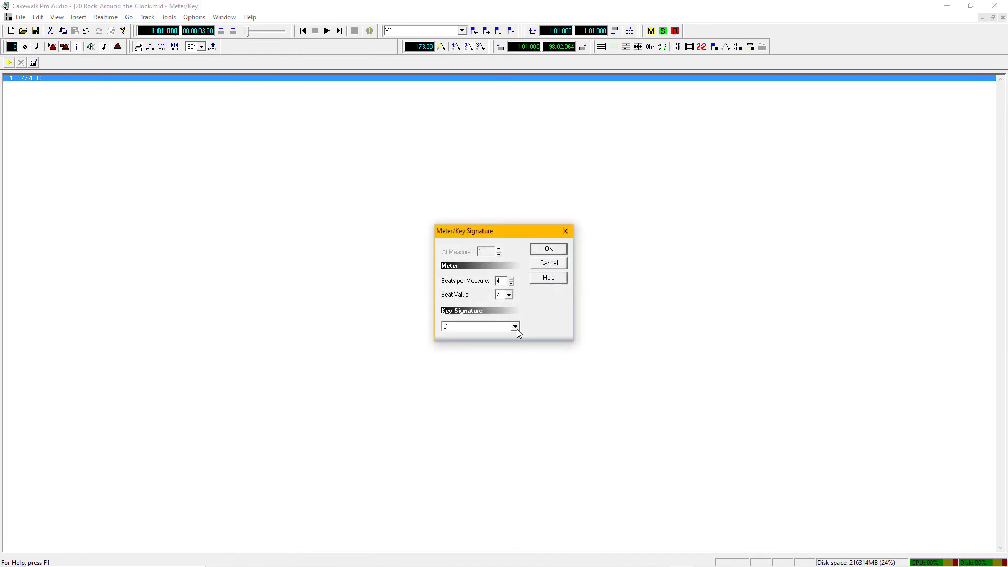
left_click(516, 327)
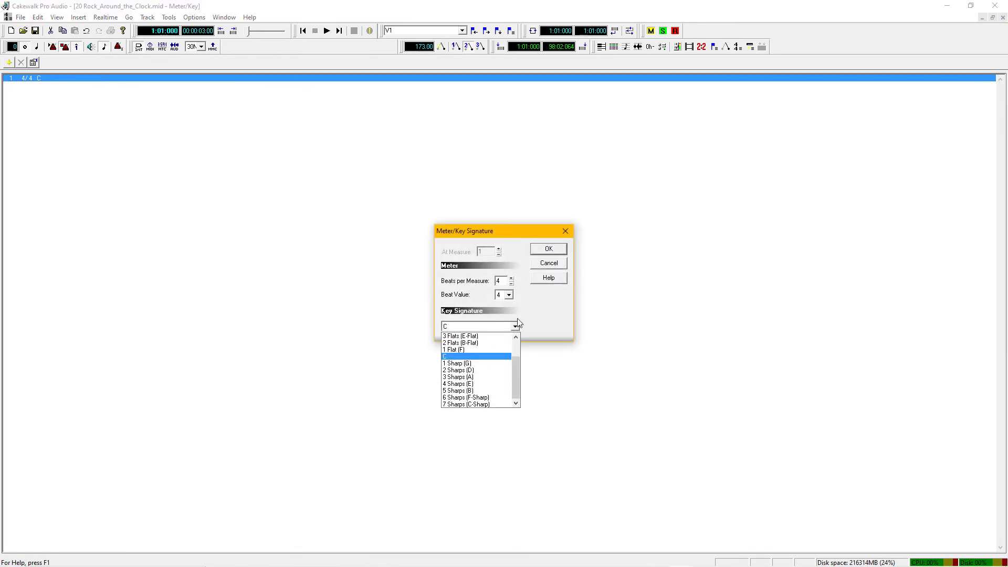
left_click(478, 378)
left_click(548, 251)
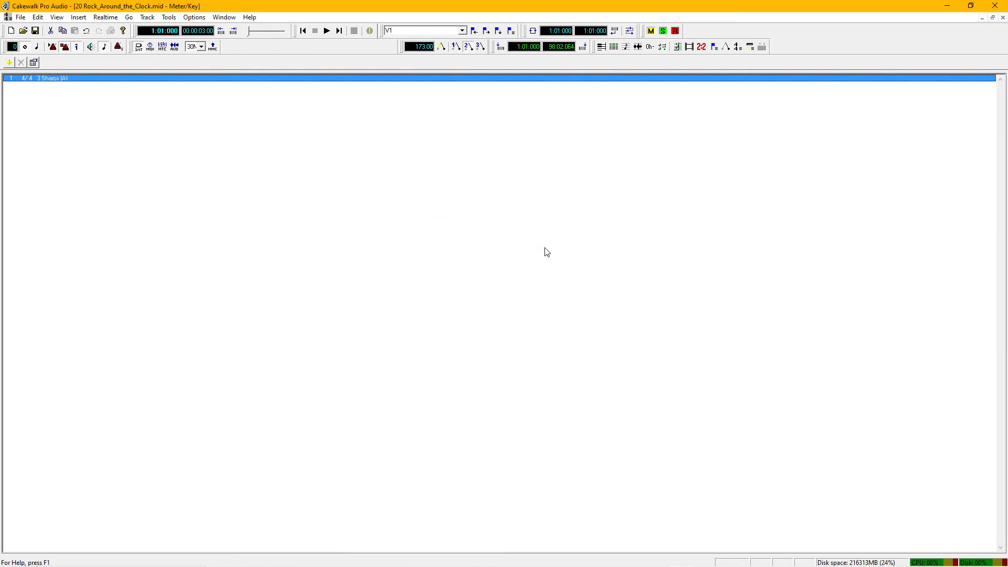
key("ctrl+F4")
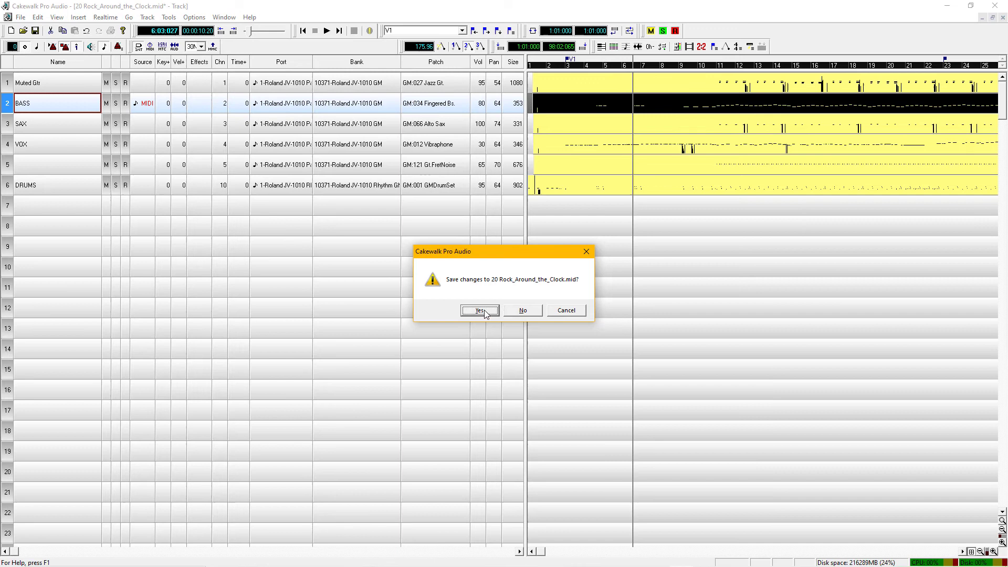
Save changes and reopen 20 Rock_Around_the_Clock.mid from the recent-files list
left_click(481, 310)
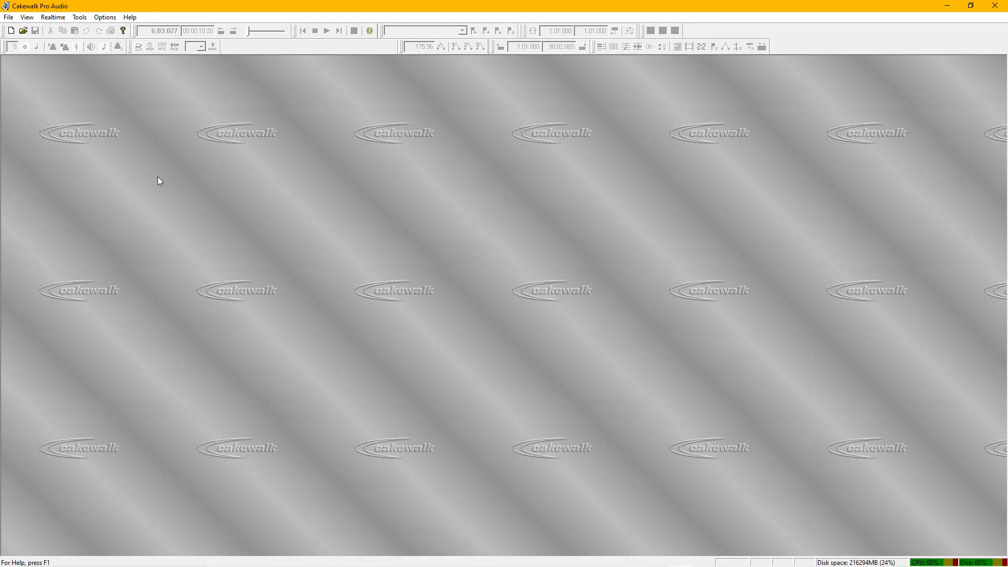
left_click(4, 18)
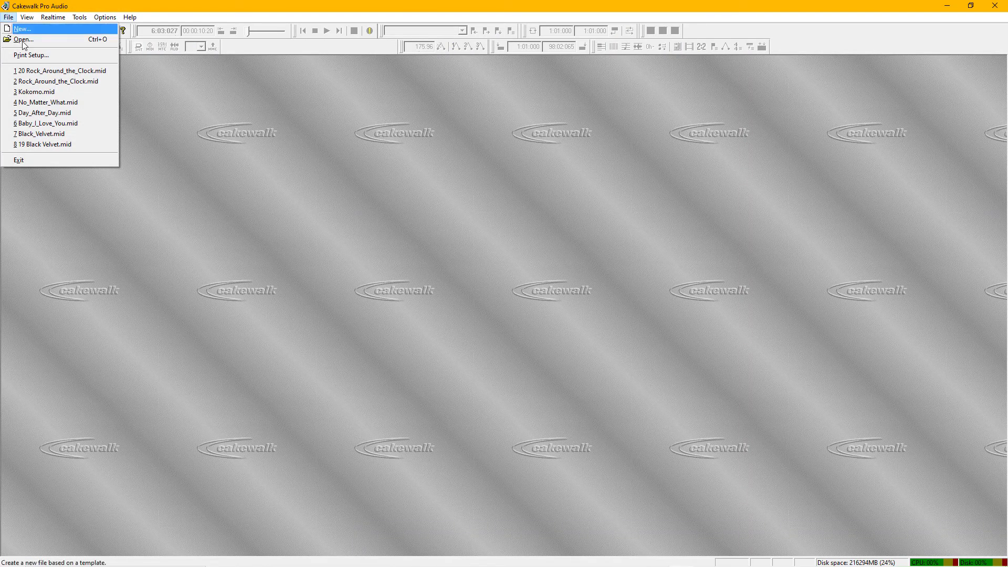
left_click(33, 70)
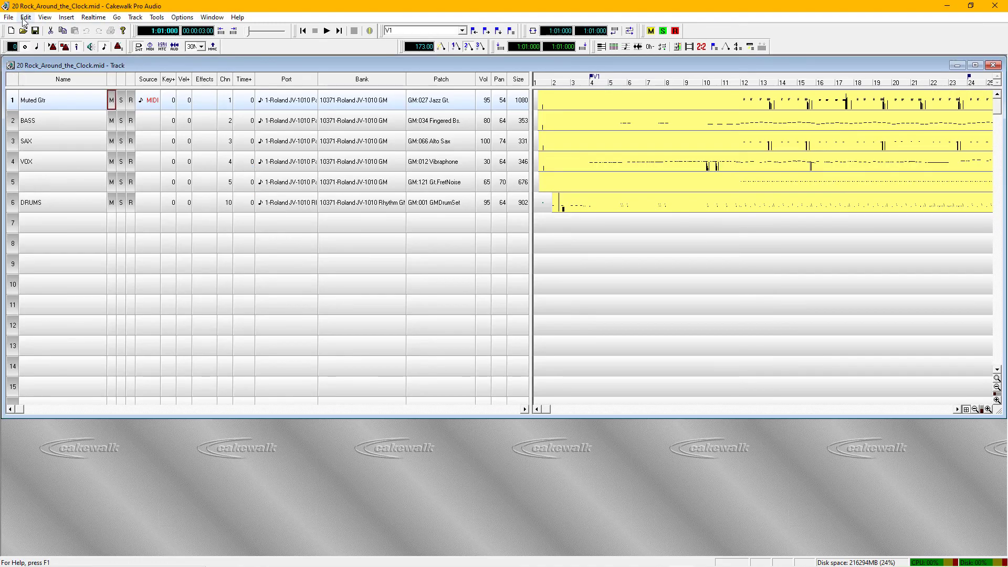
Review the Sysx bank's single Turn General MIDI System On entry, then play the song
left_click(24, 18)
mouse_move(43, 19)
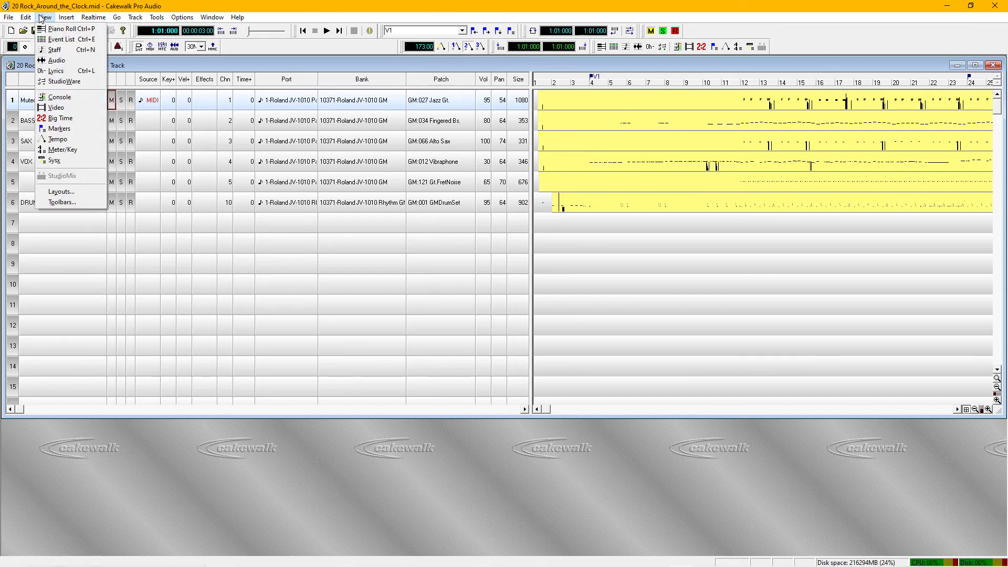
left_click(58, 161)
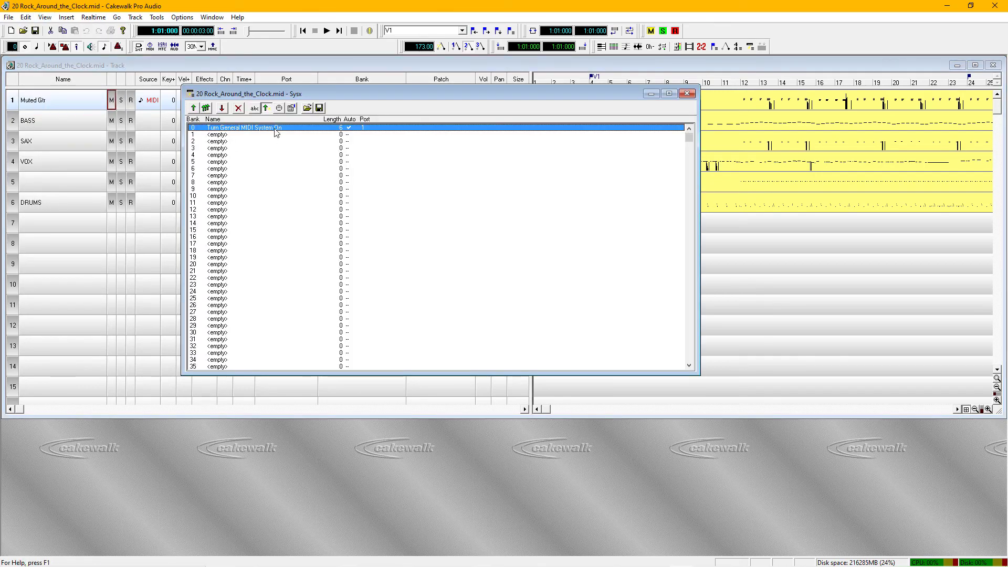
left_click(688, 95)
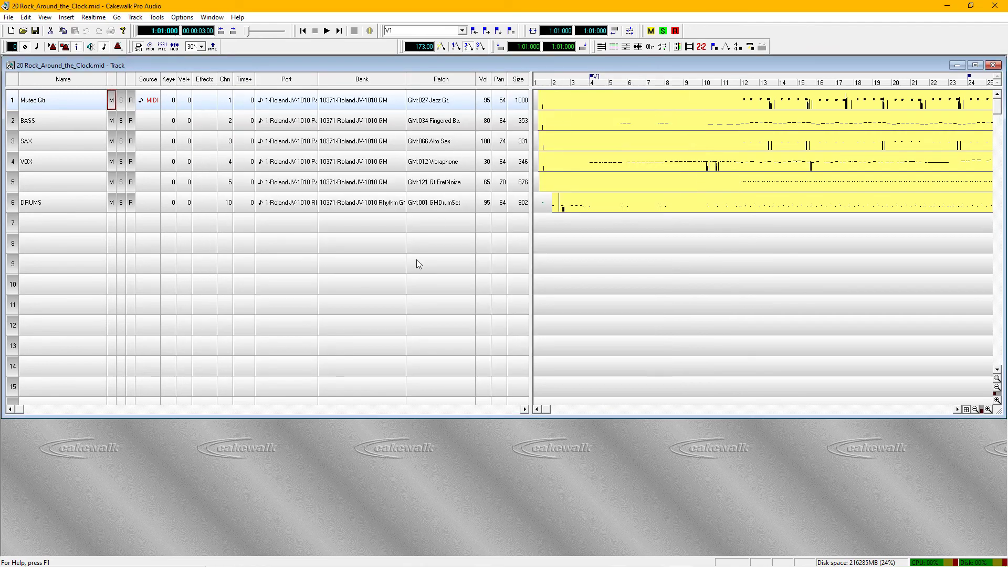
key("space")
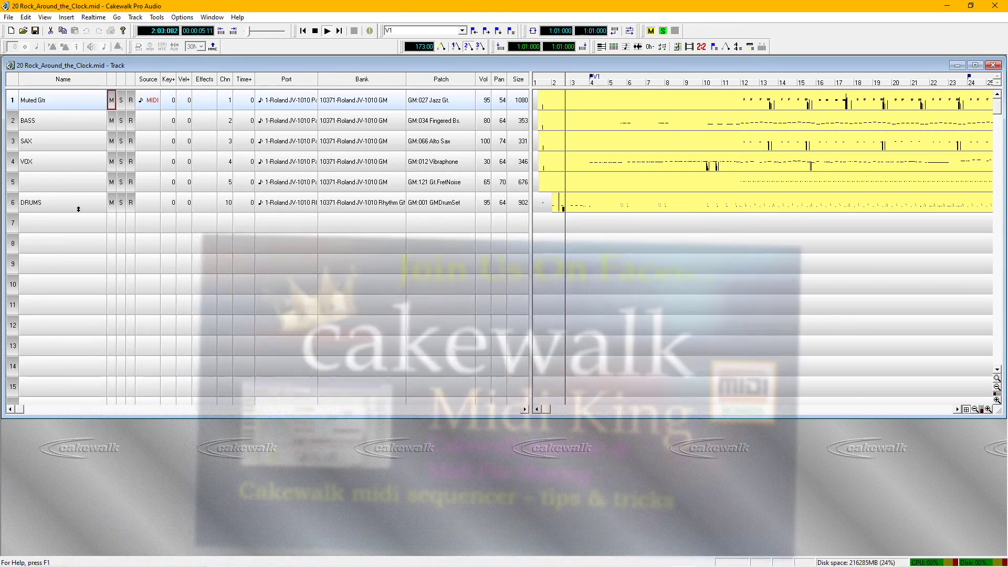
left_click(79, 205)
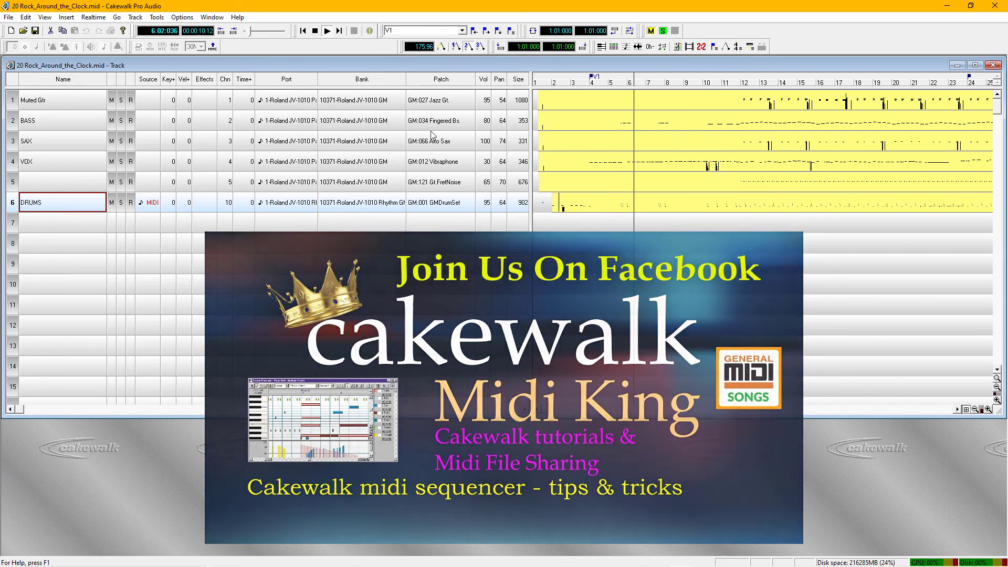
Nudge the BASS volume from 80 up to 84 while listening, then stop playback
left_click(483, 121)
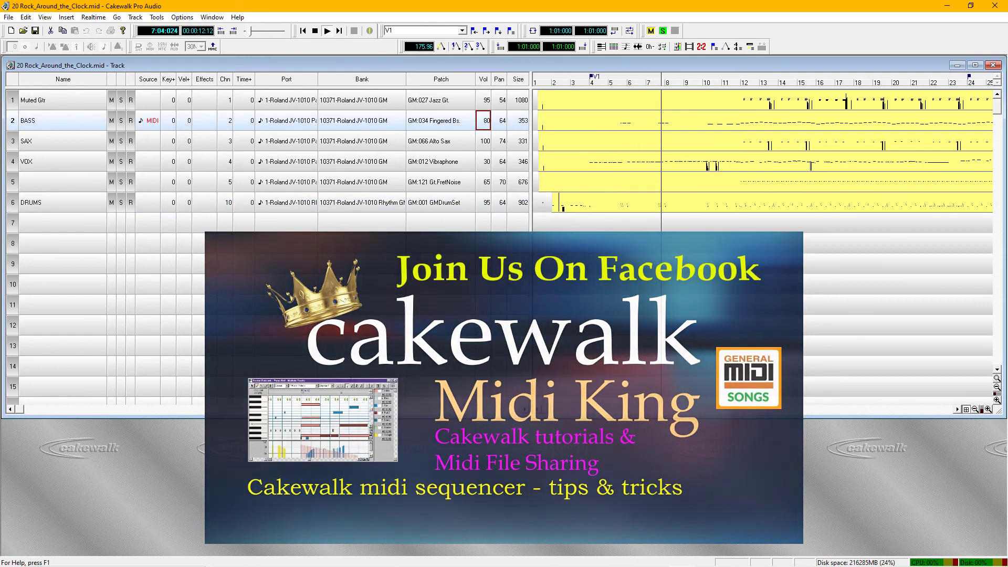
key("plus")
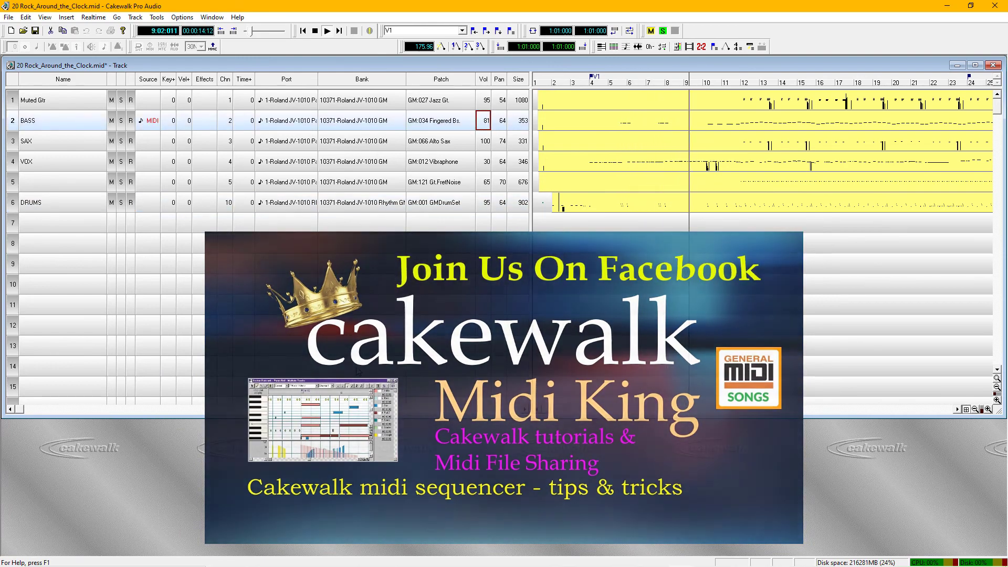
key("plus")
key("plus")
key("plus")
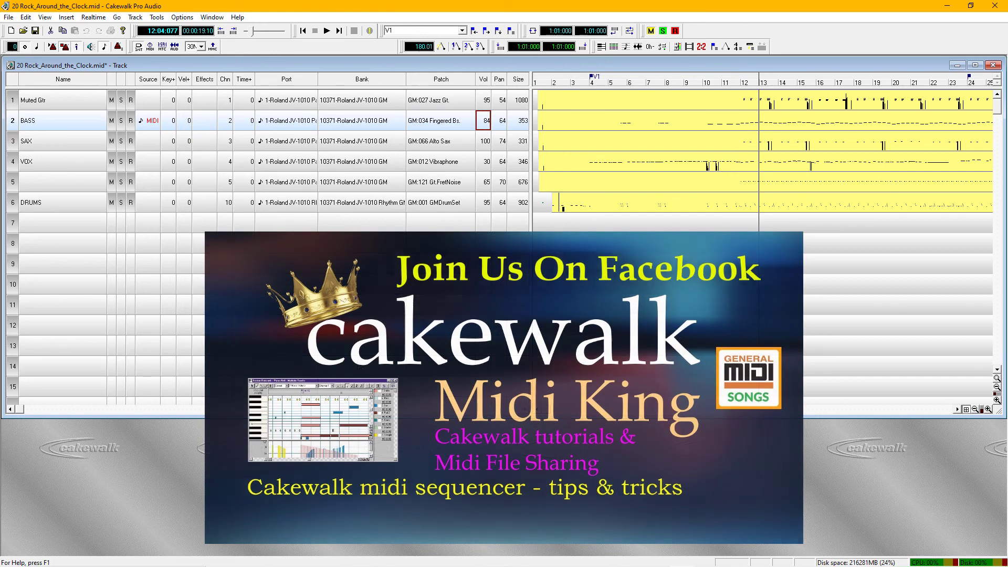
key("space")
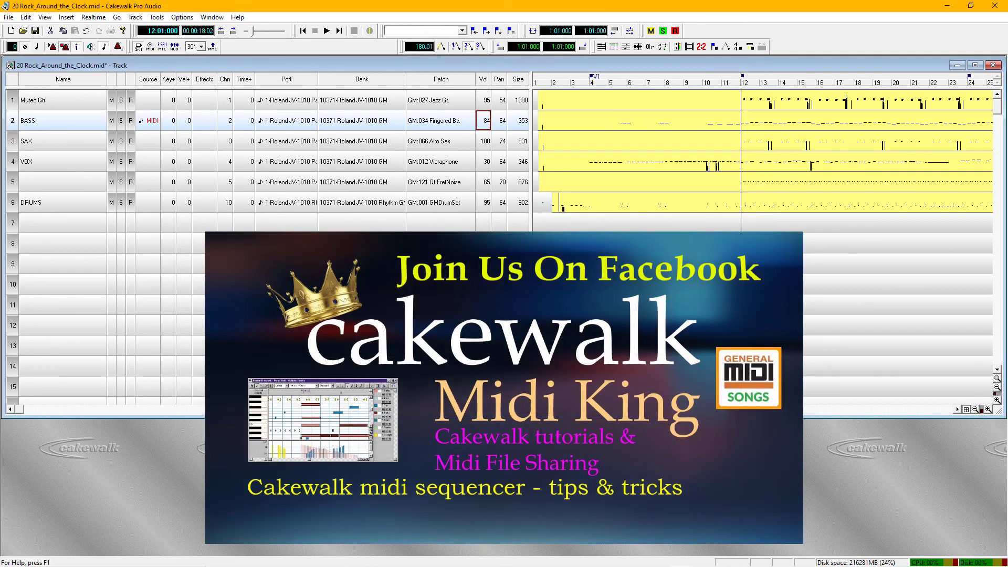
left_click(453, 107)
Rename track 1 to 'Jazz Gtr' during playback and maximize the Track window
key("space")
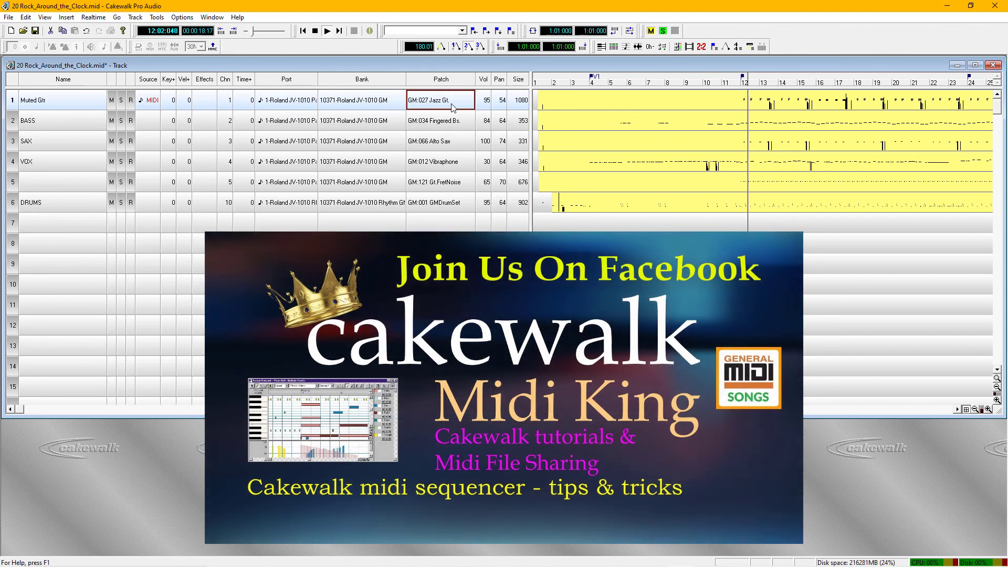
left_click(90, 101)
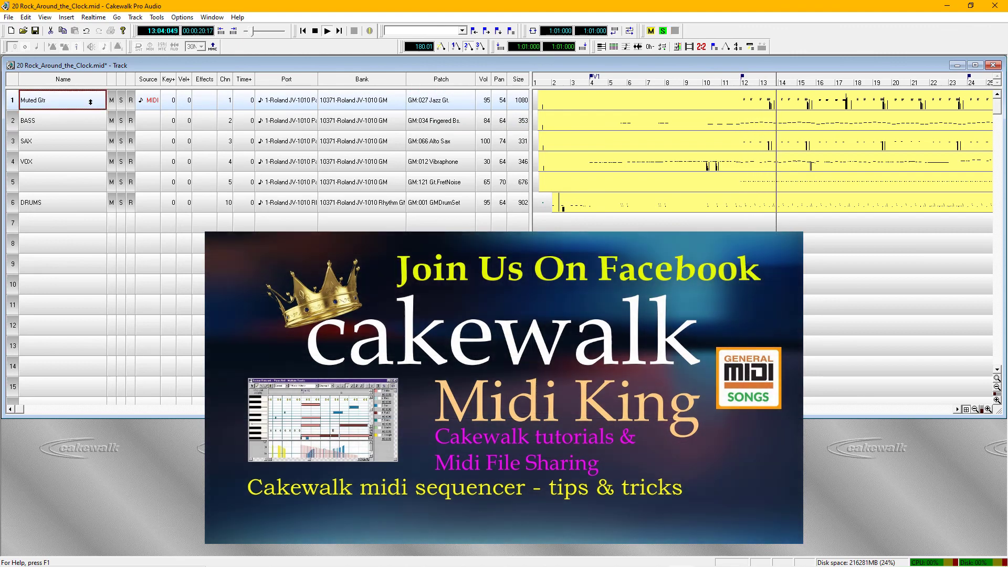
double_click(86, 101)
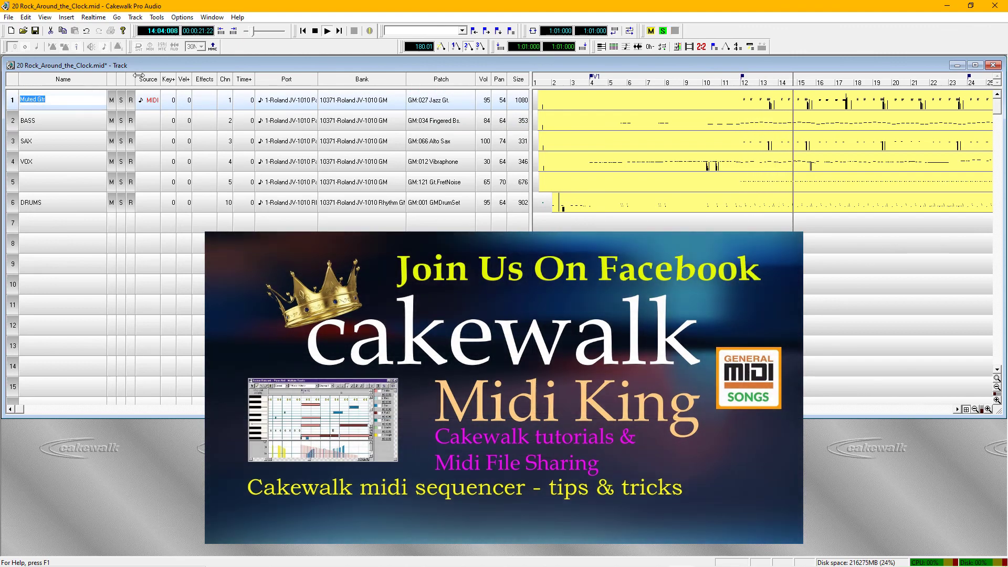
type("Jazz Gtr")
key("Return")
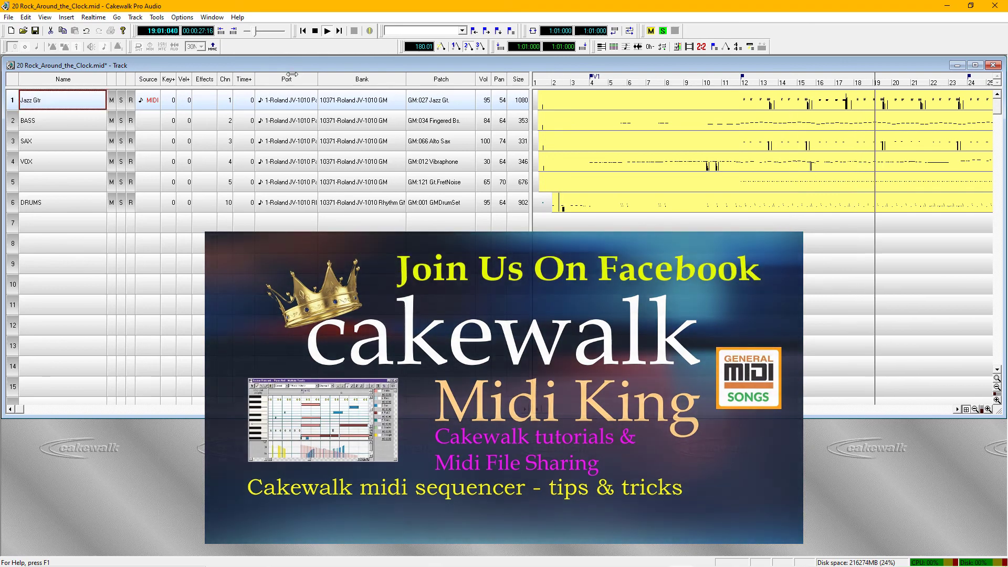
double_click(291, 66)
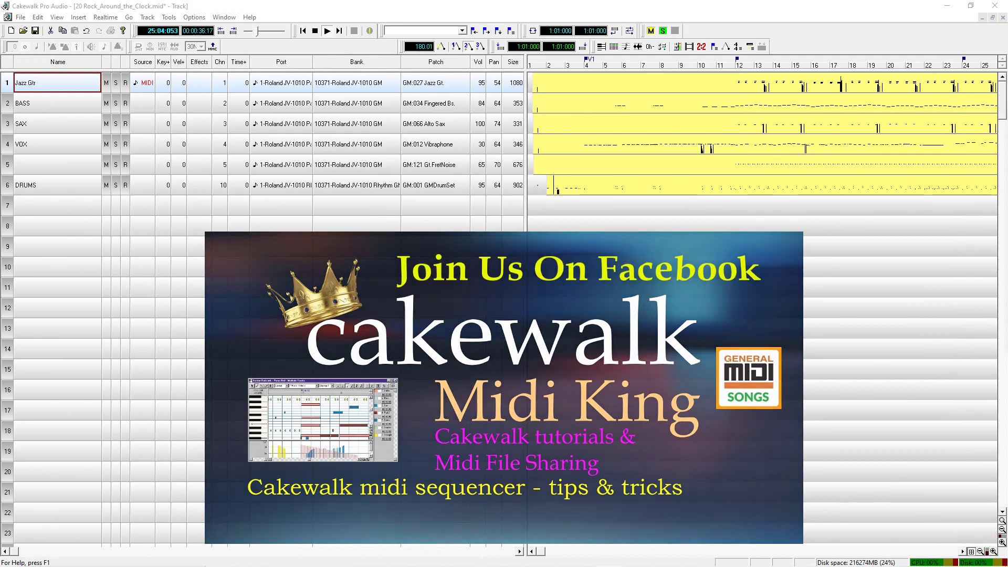
left_click(460, 9)
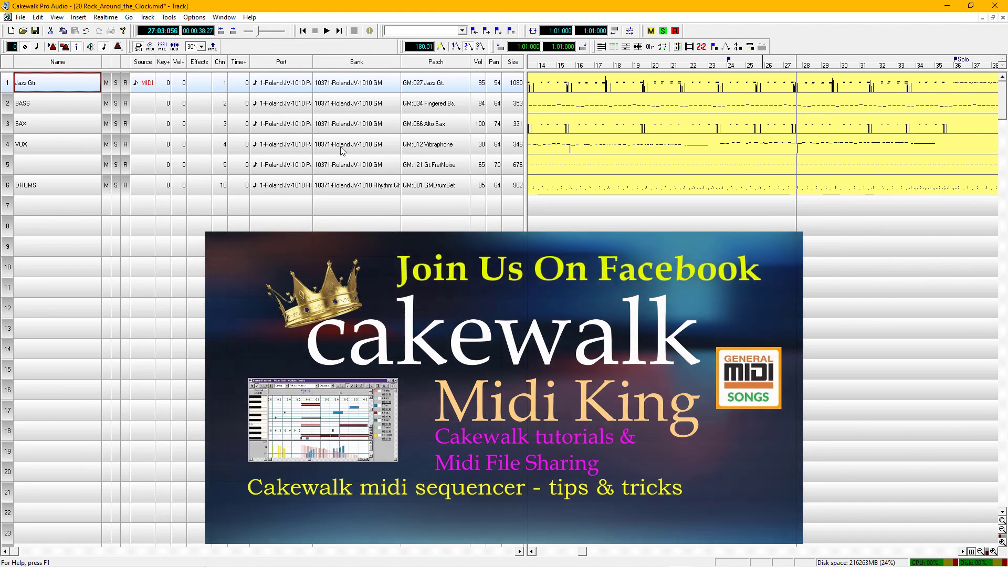
left_click(350, 86)
left_click(353, 107)
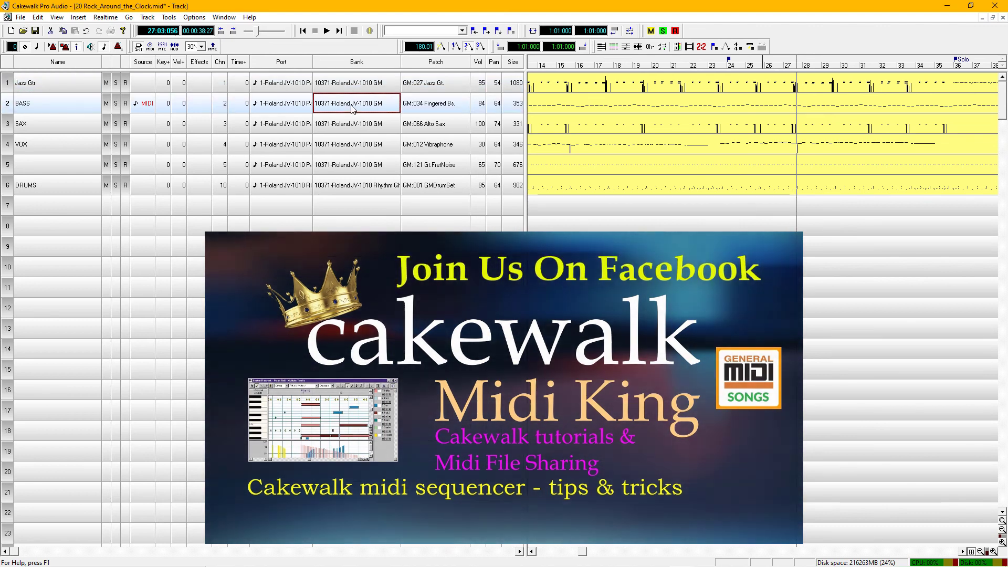
left_click(355, 126)
left_click(356, 147)
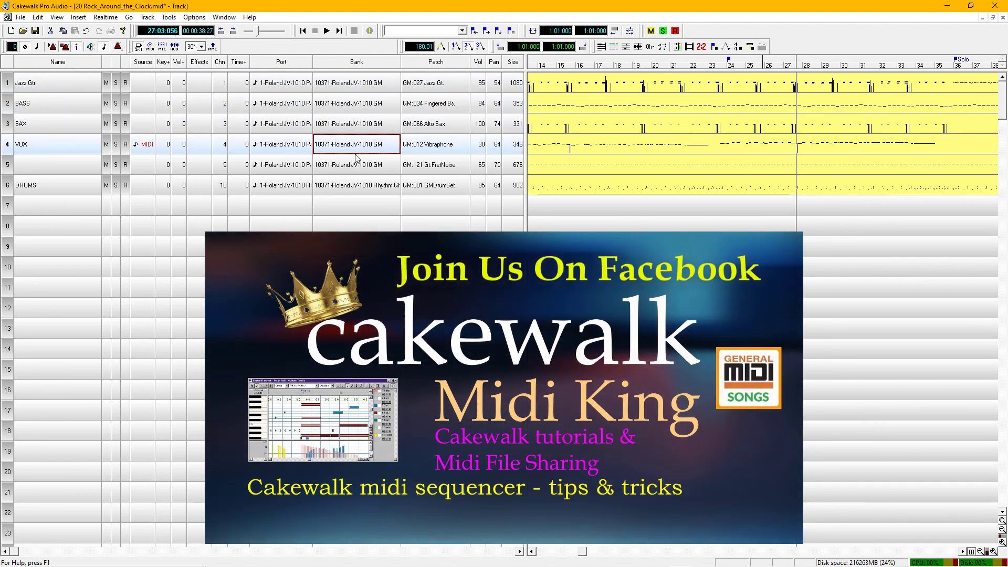
left_click(356, 165)
left_click(350, 185)
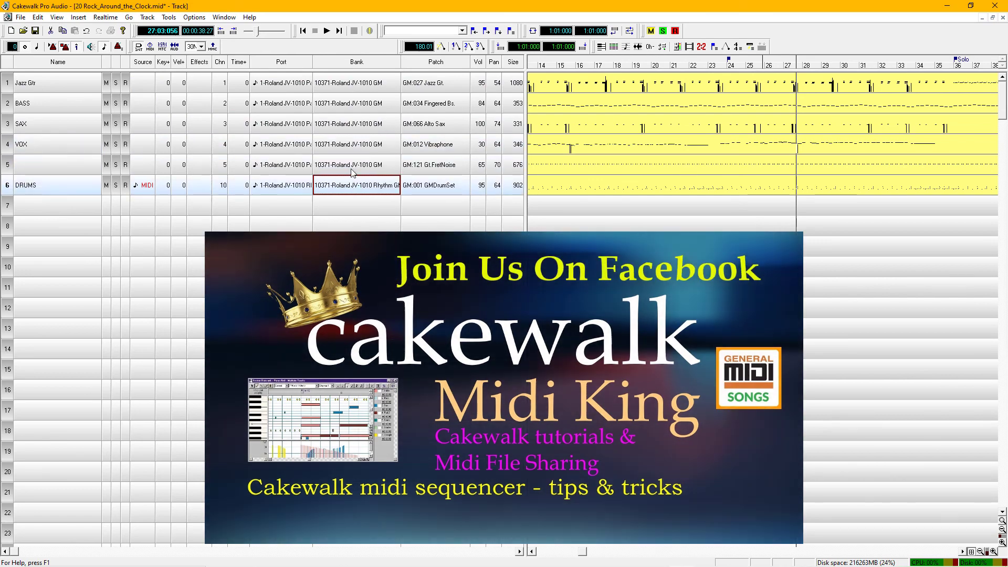
left_click(356, 161)
left_click(356, 145)
left_click(356, 126)
left_click(356, 105)
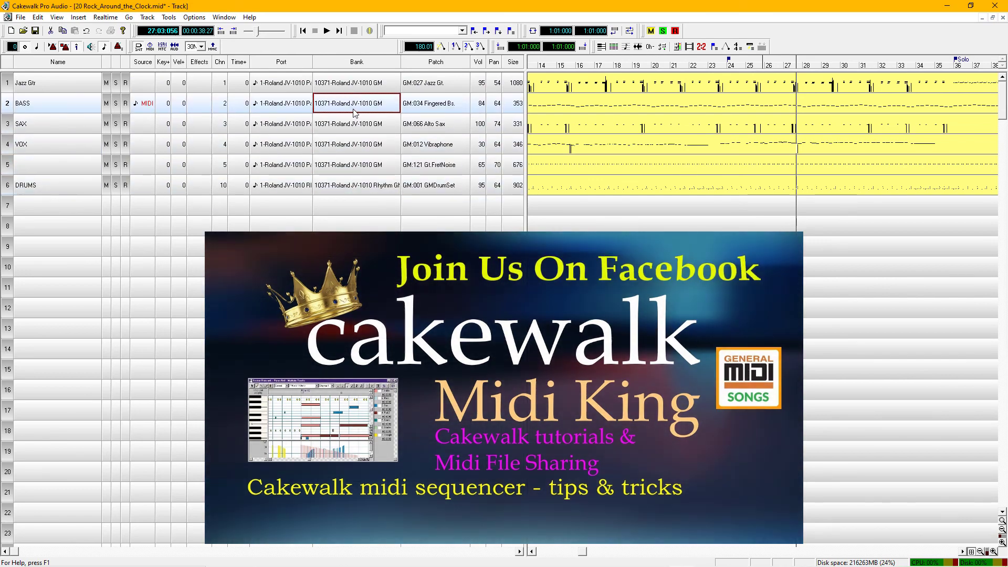
key("plus")
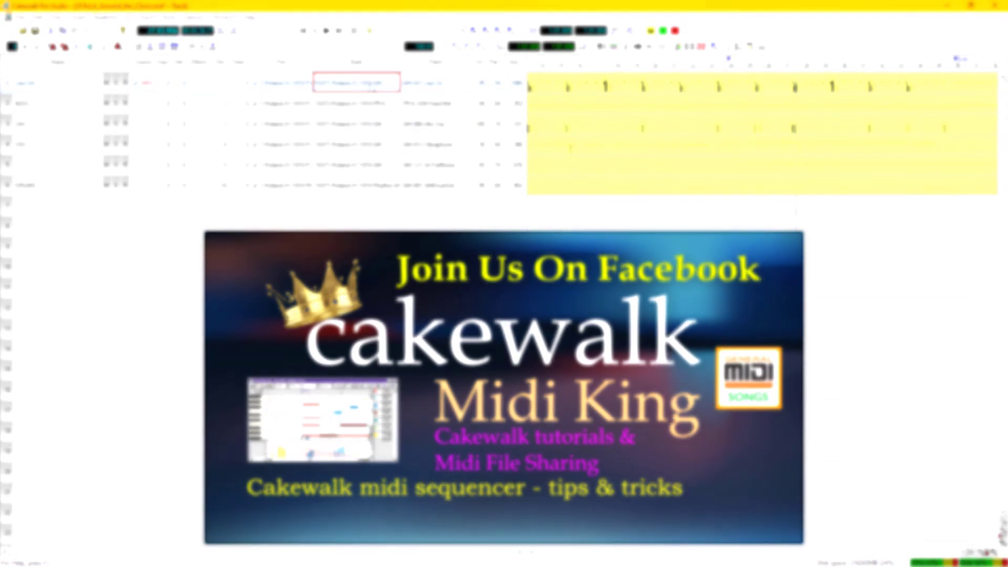